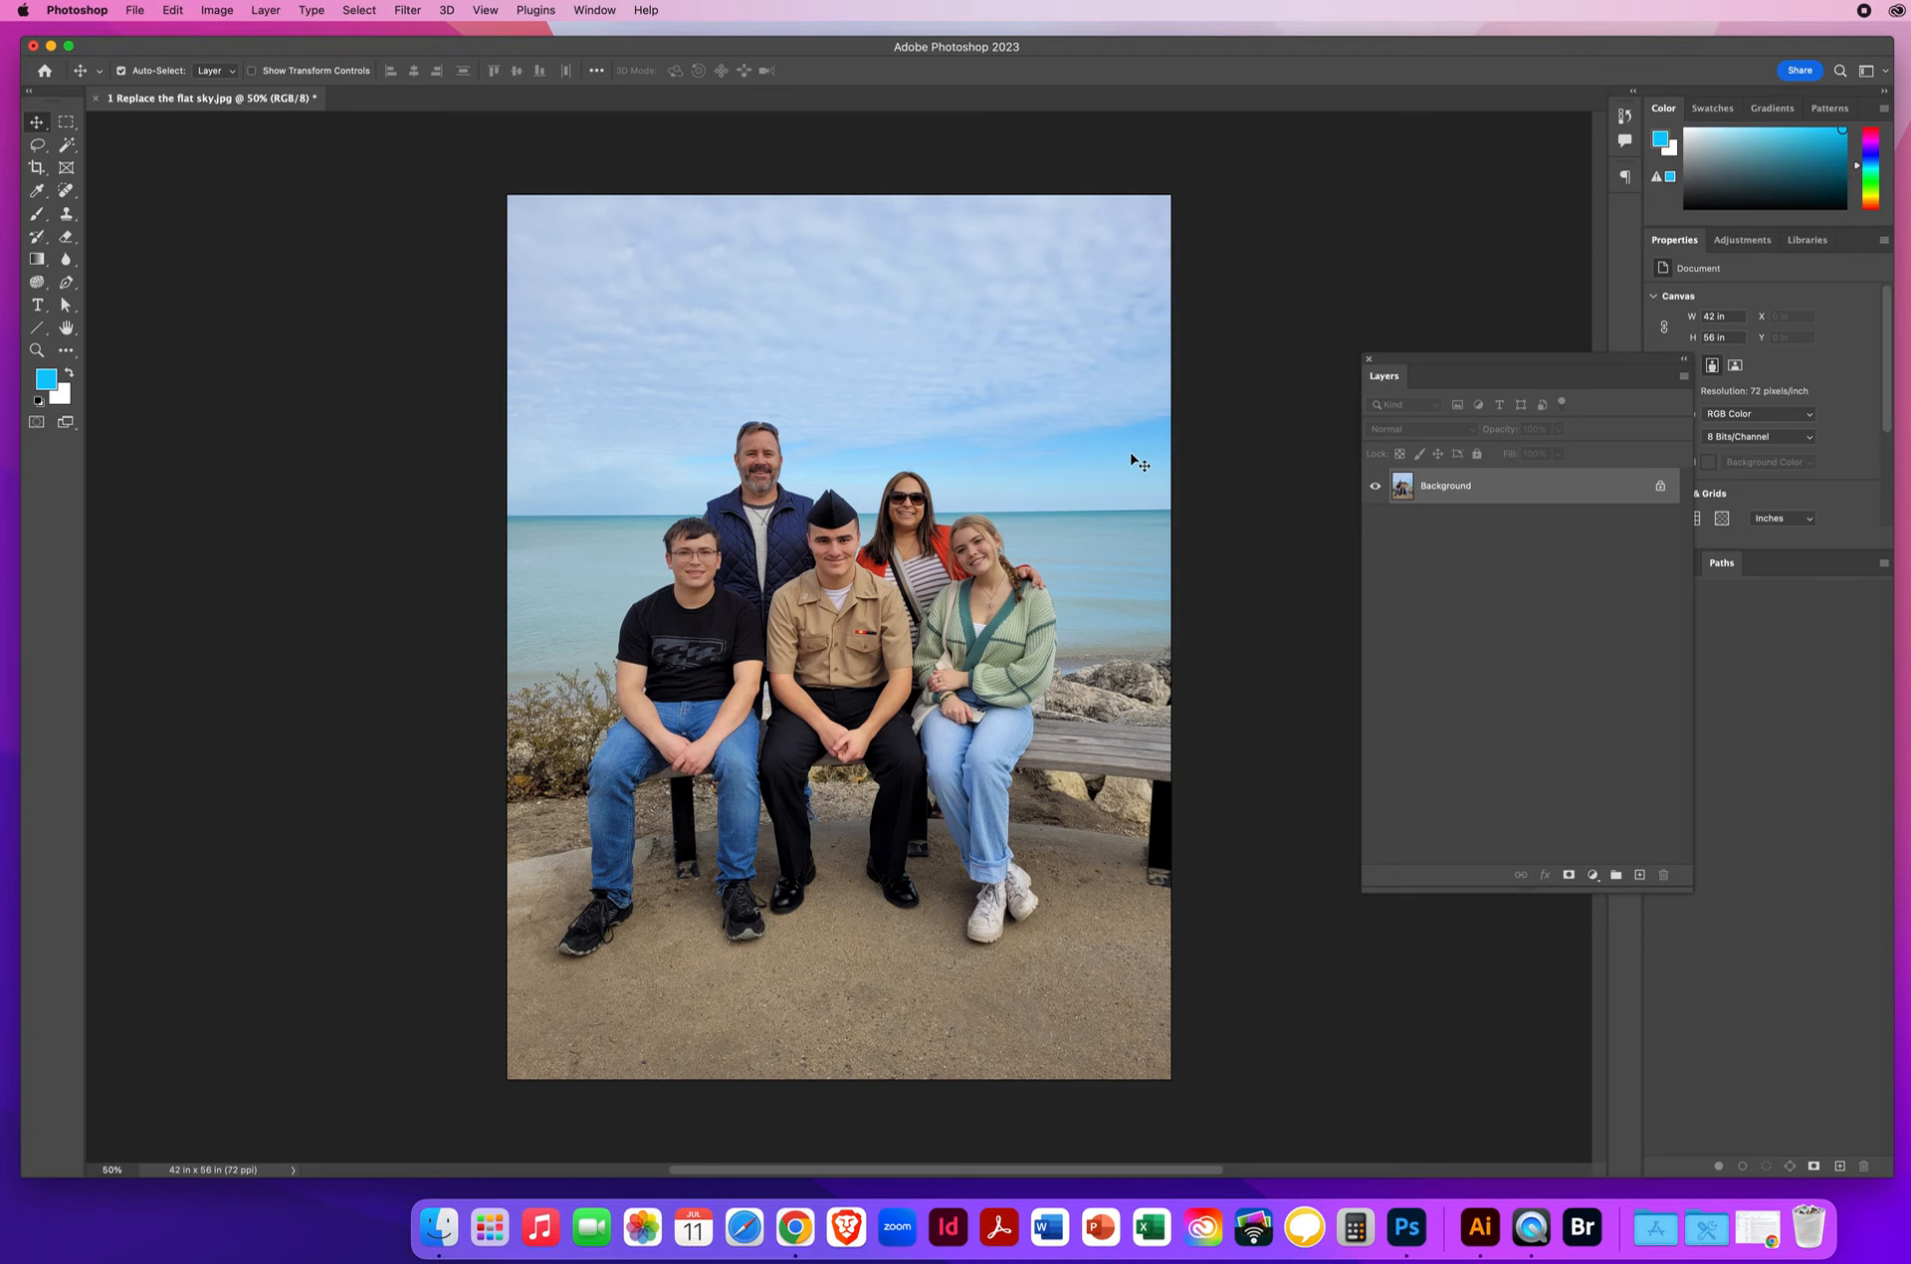
# Open Edit > Sky Replacement on the beach photo, previewing the default deep blue gradient sky.
pyautogui.moveTo(1424, 362); pyautogui.dragTo(1277, 269)
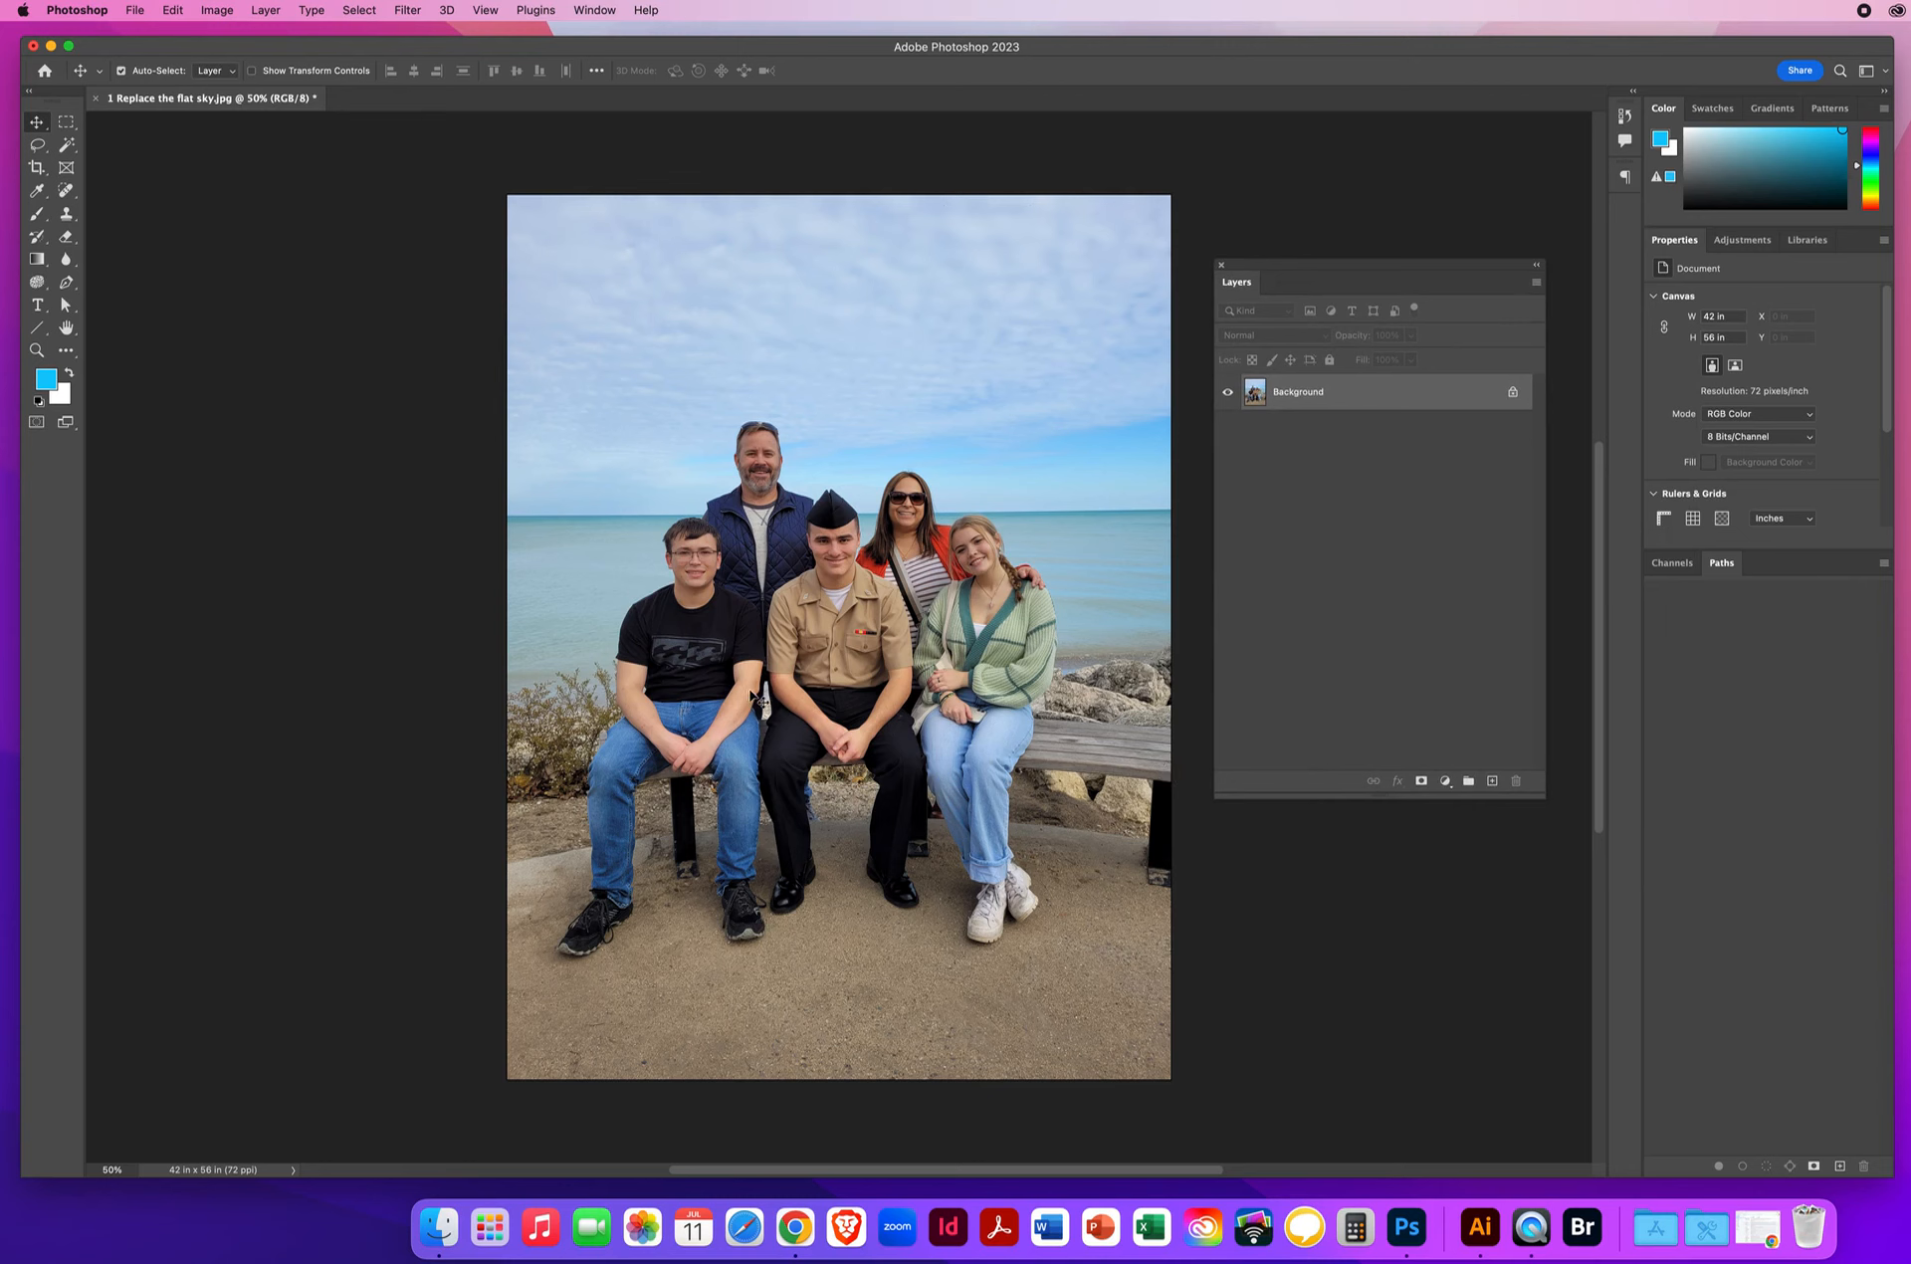
pyautogui.click(173, 12)
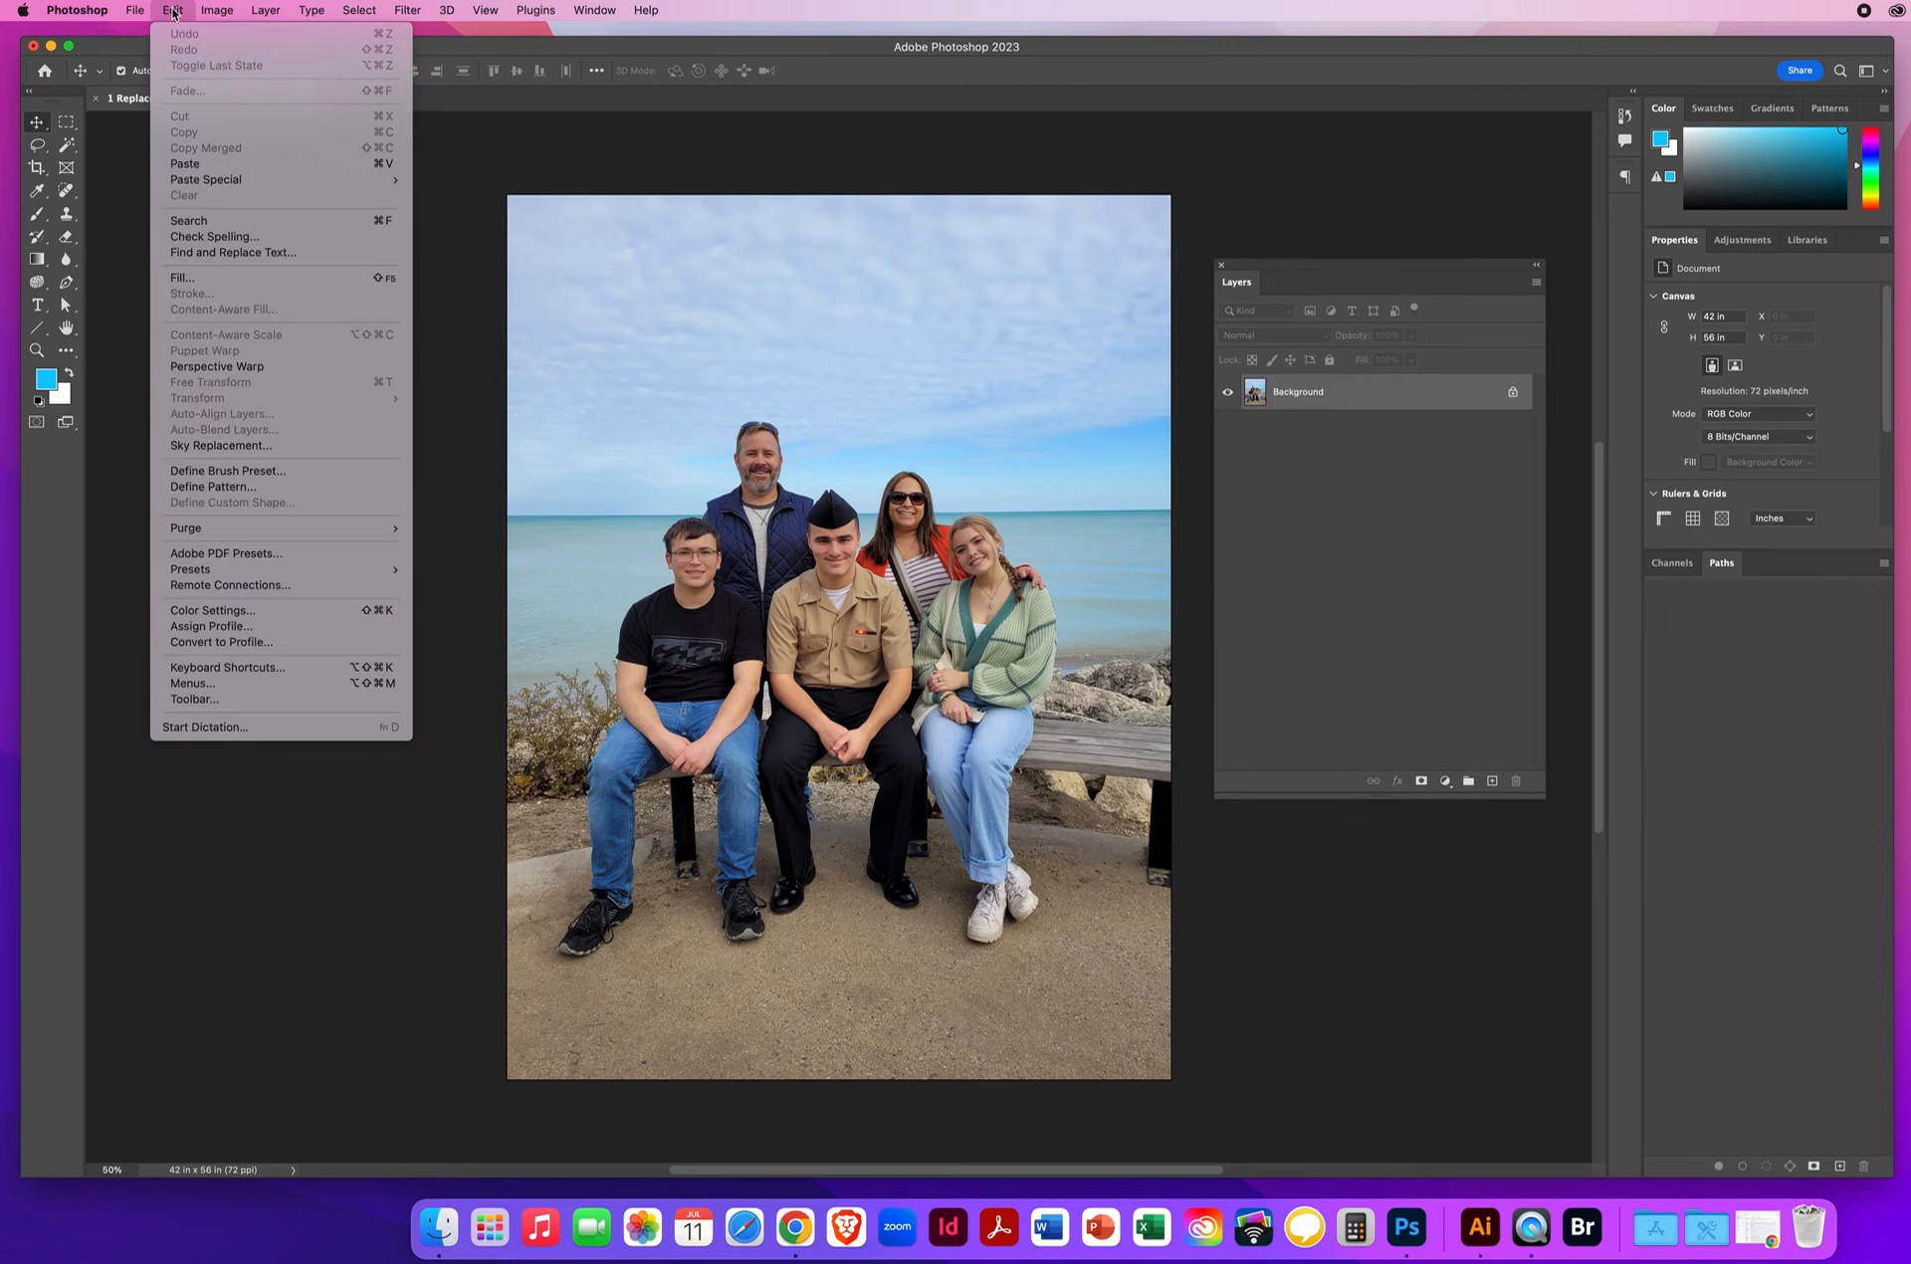
pyautogui.click(232, 448)
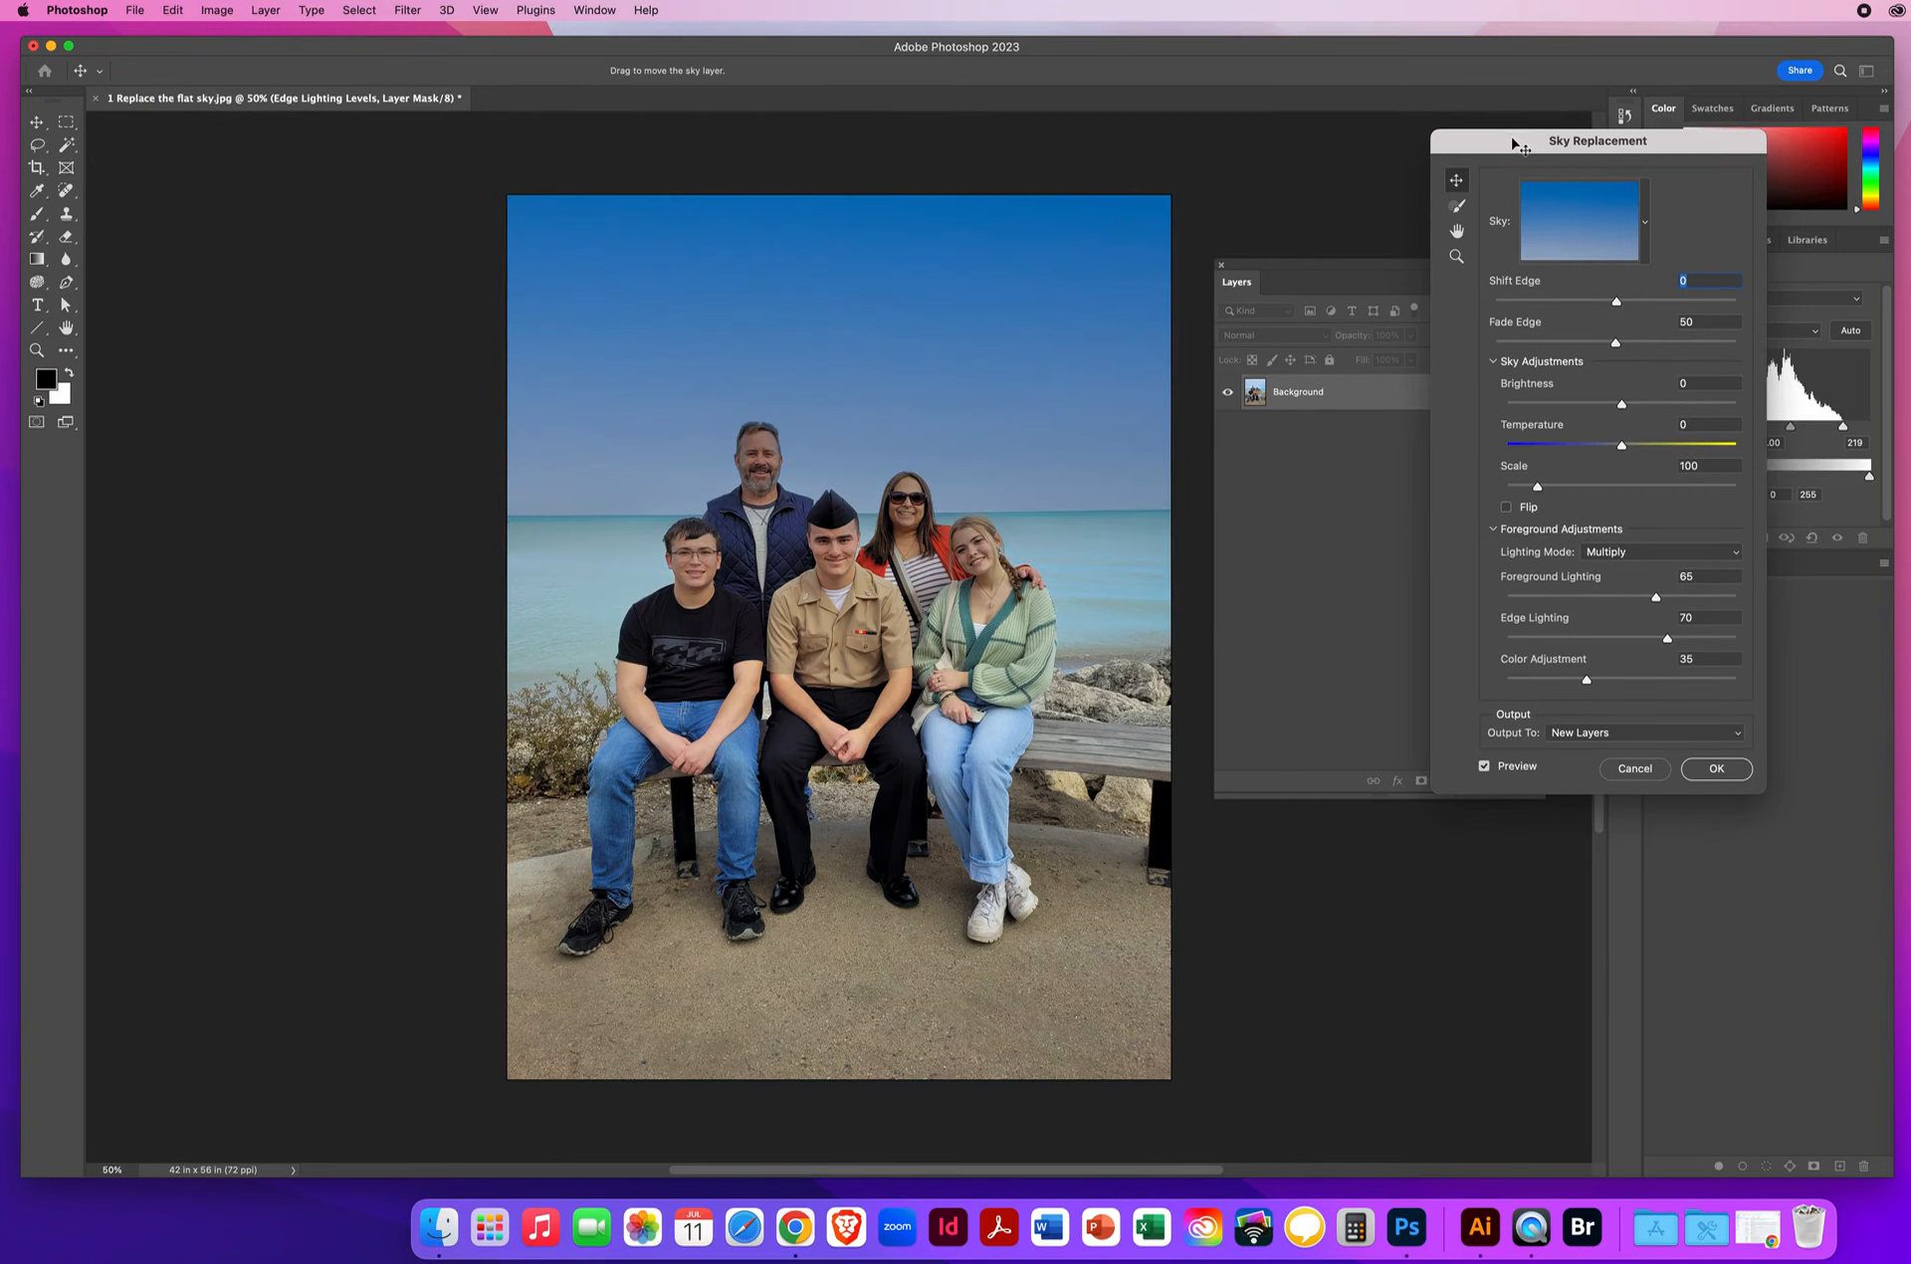
# Preview the wispy, puffy and cloudier Blue Skies presets, then pick the dark streaky cloud sky.
pyautogui.moveTo(1511, 135); pyautogui.dragTo(1292, 148)
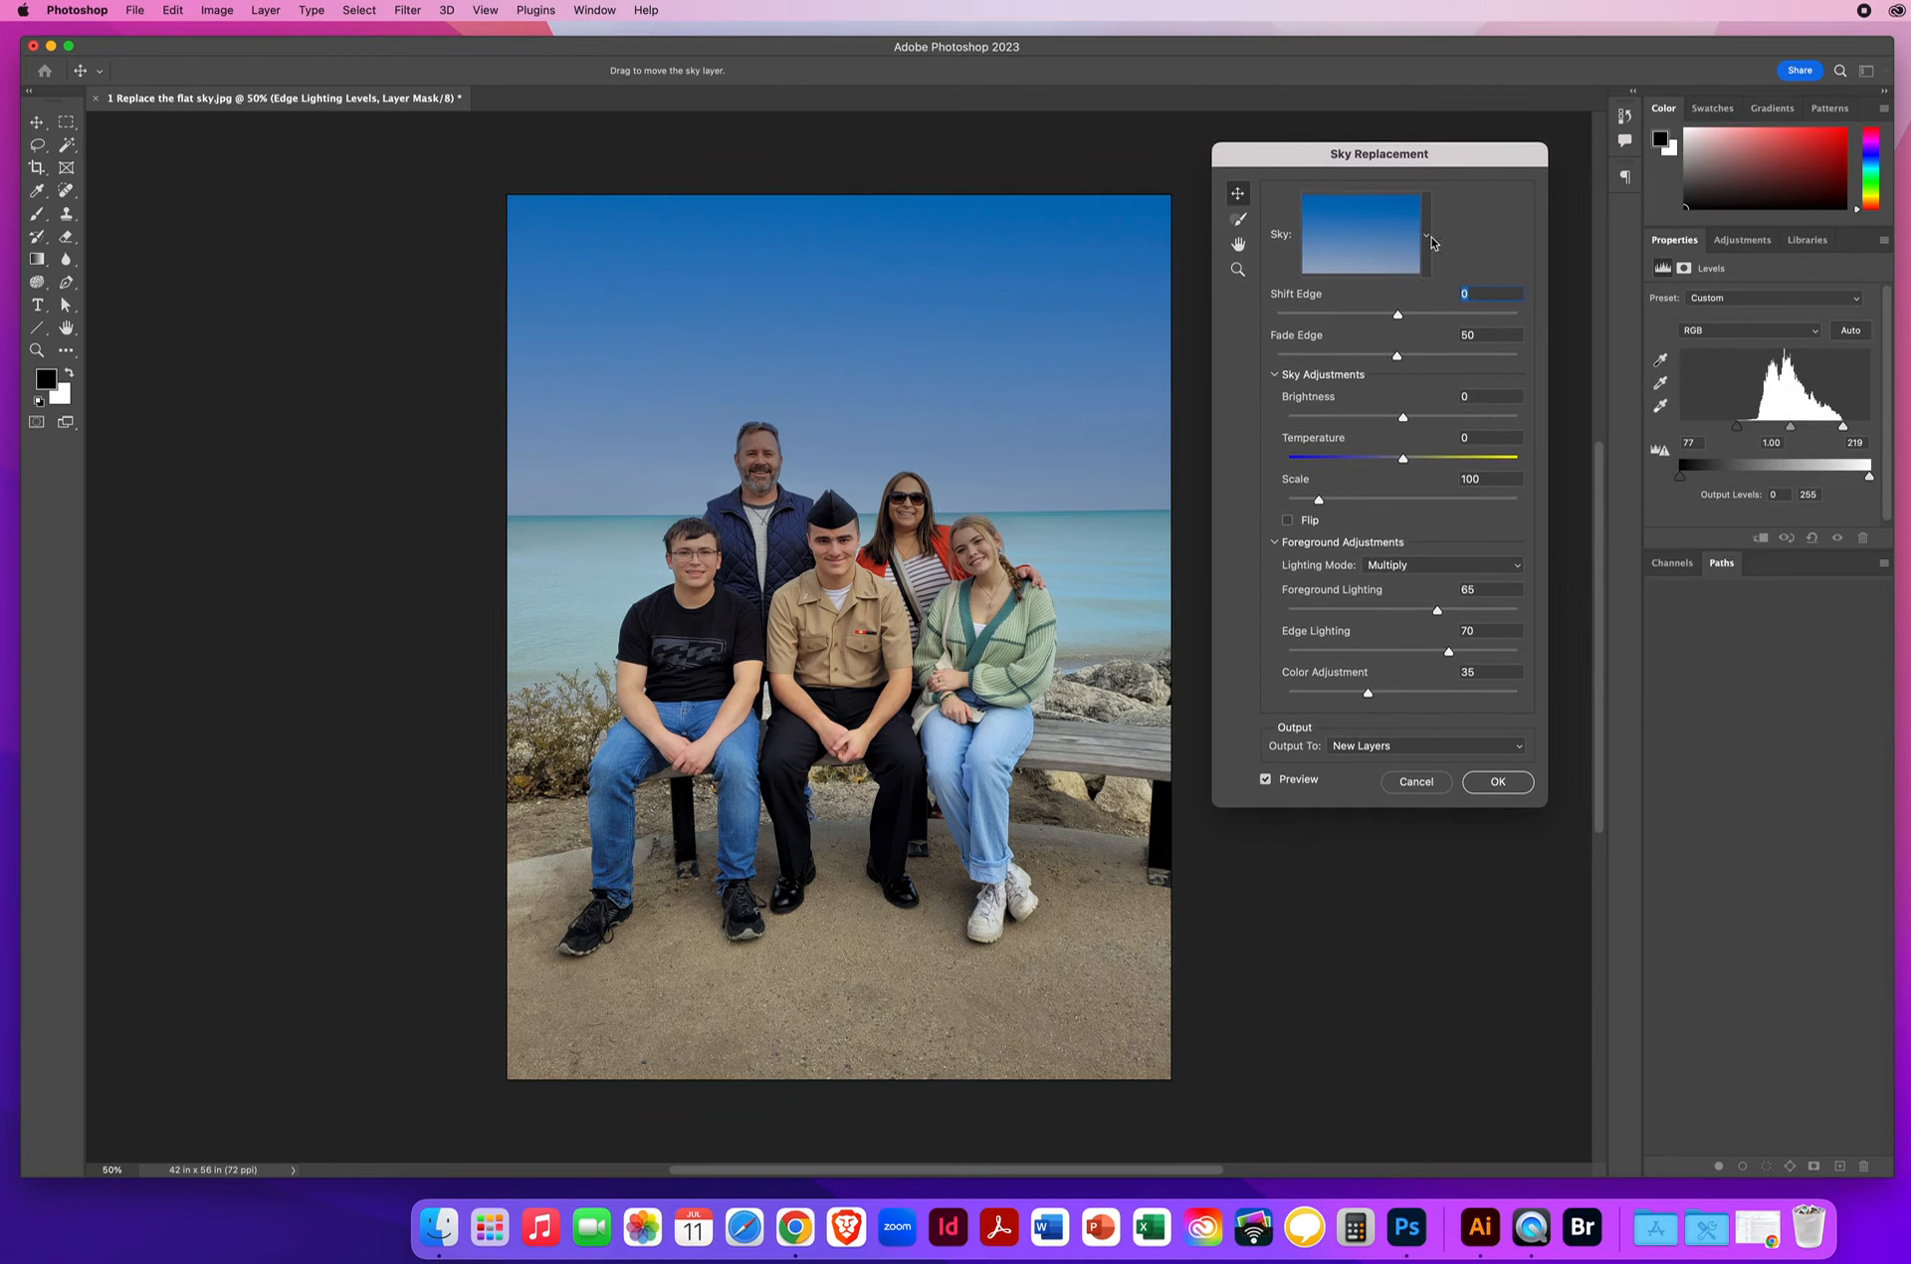
pyautogui.click(1426, 239)
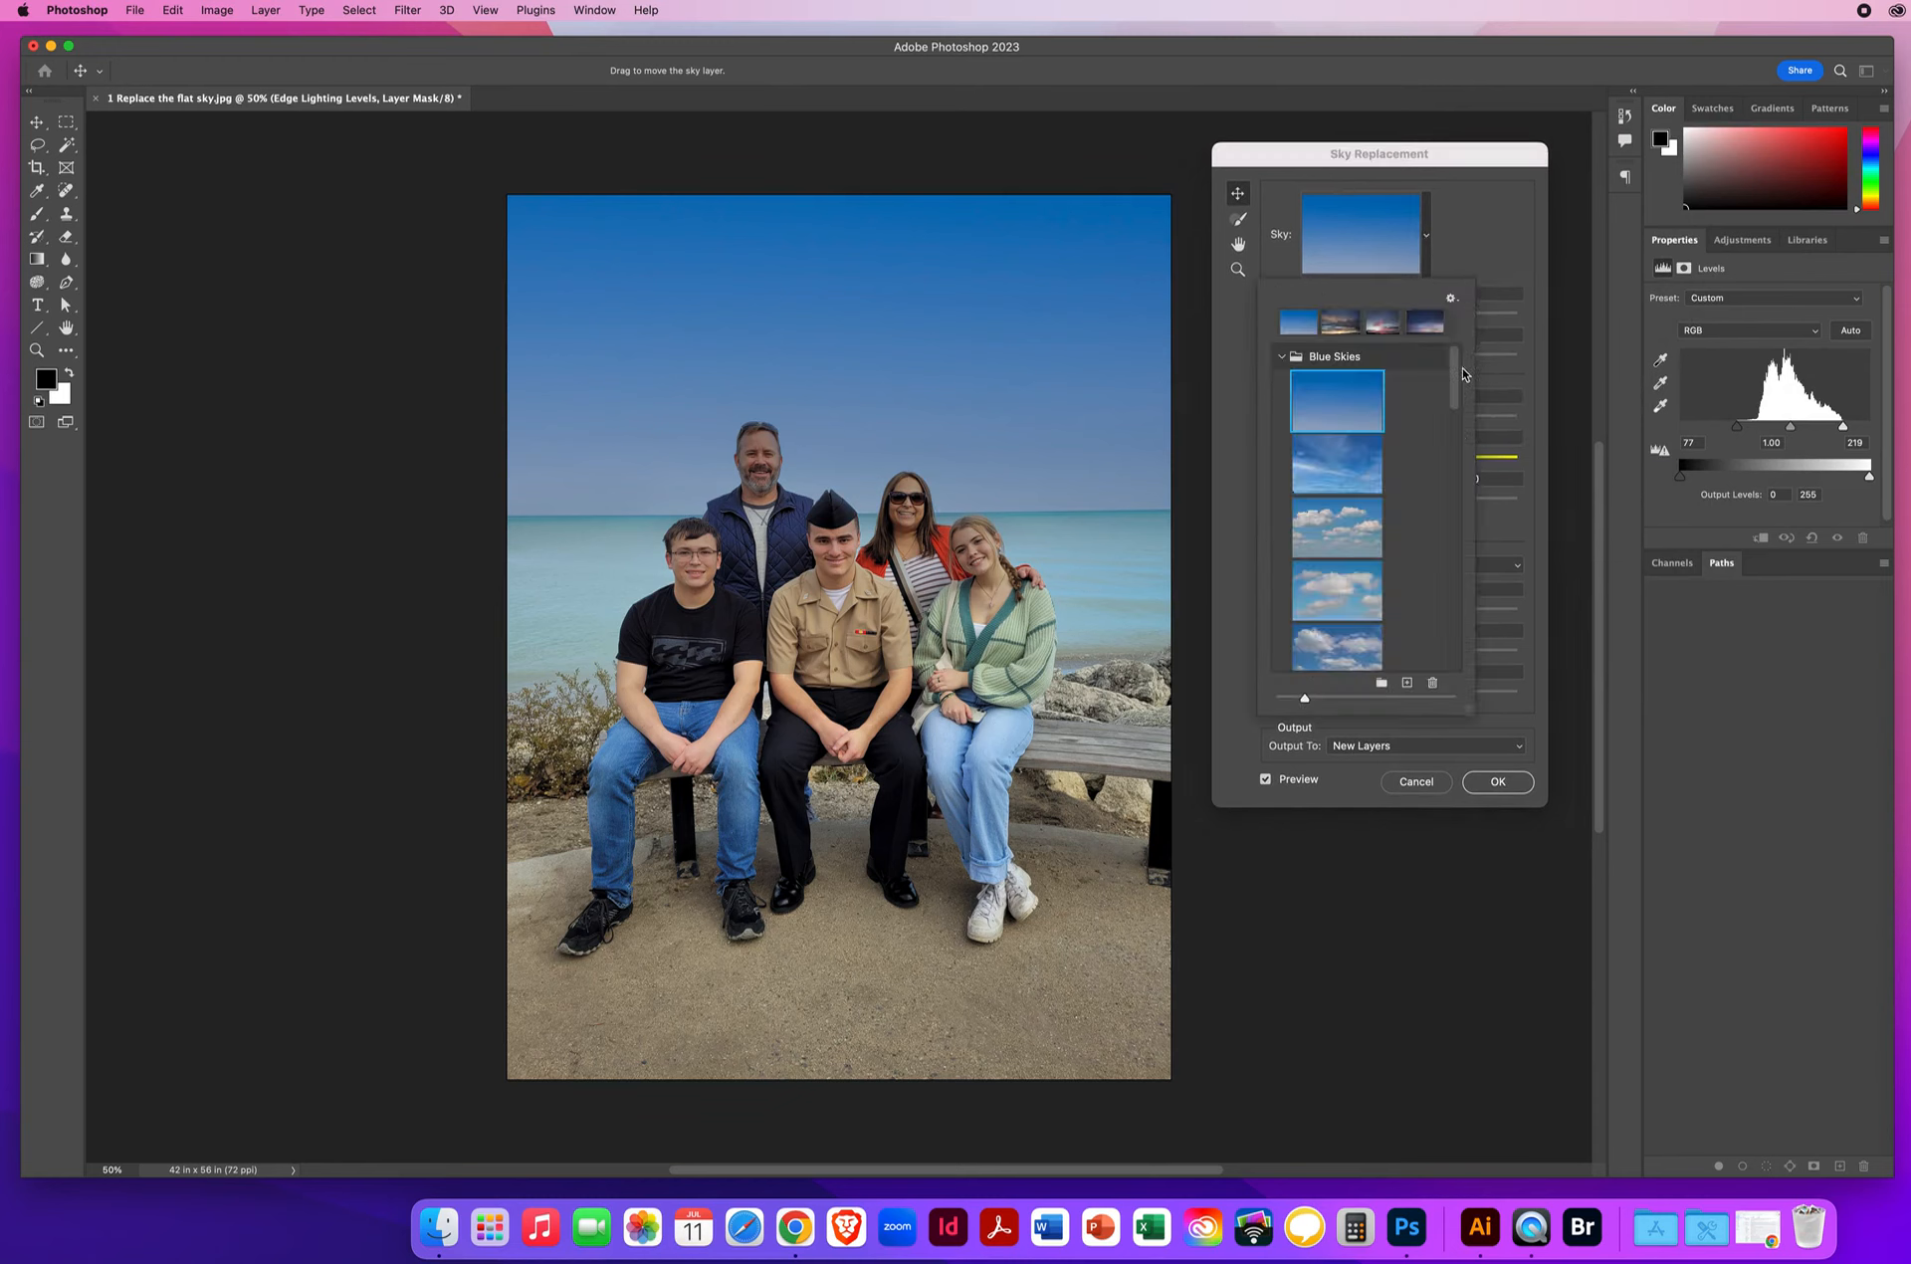
pyautogui.moveTo(1455, 379); pyautogui.dragTo(1456, 393)
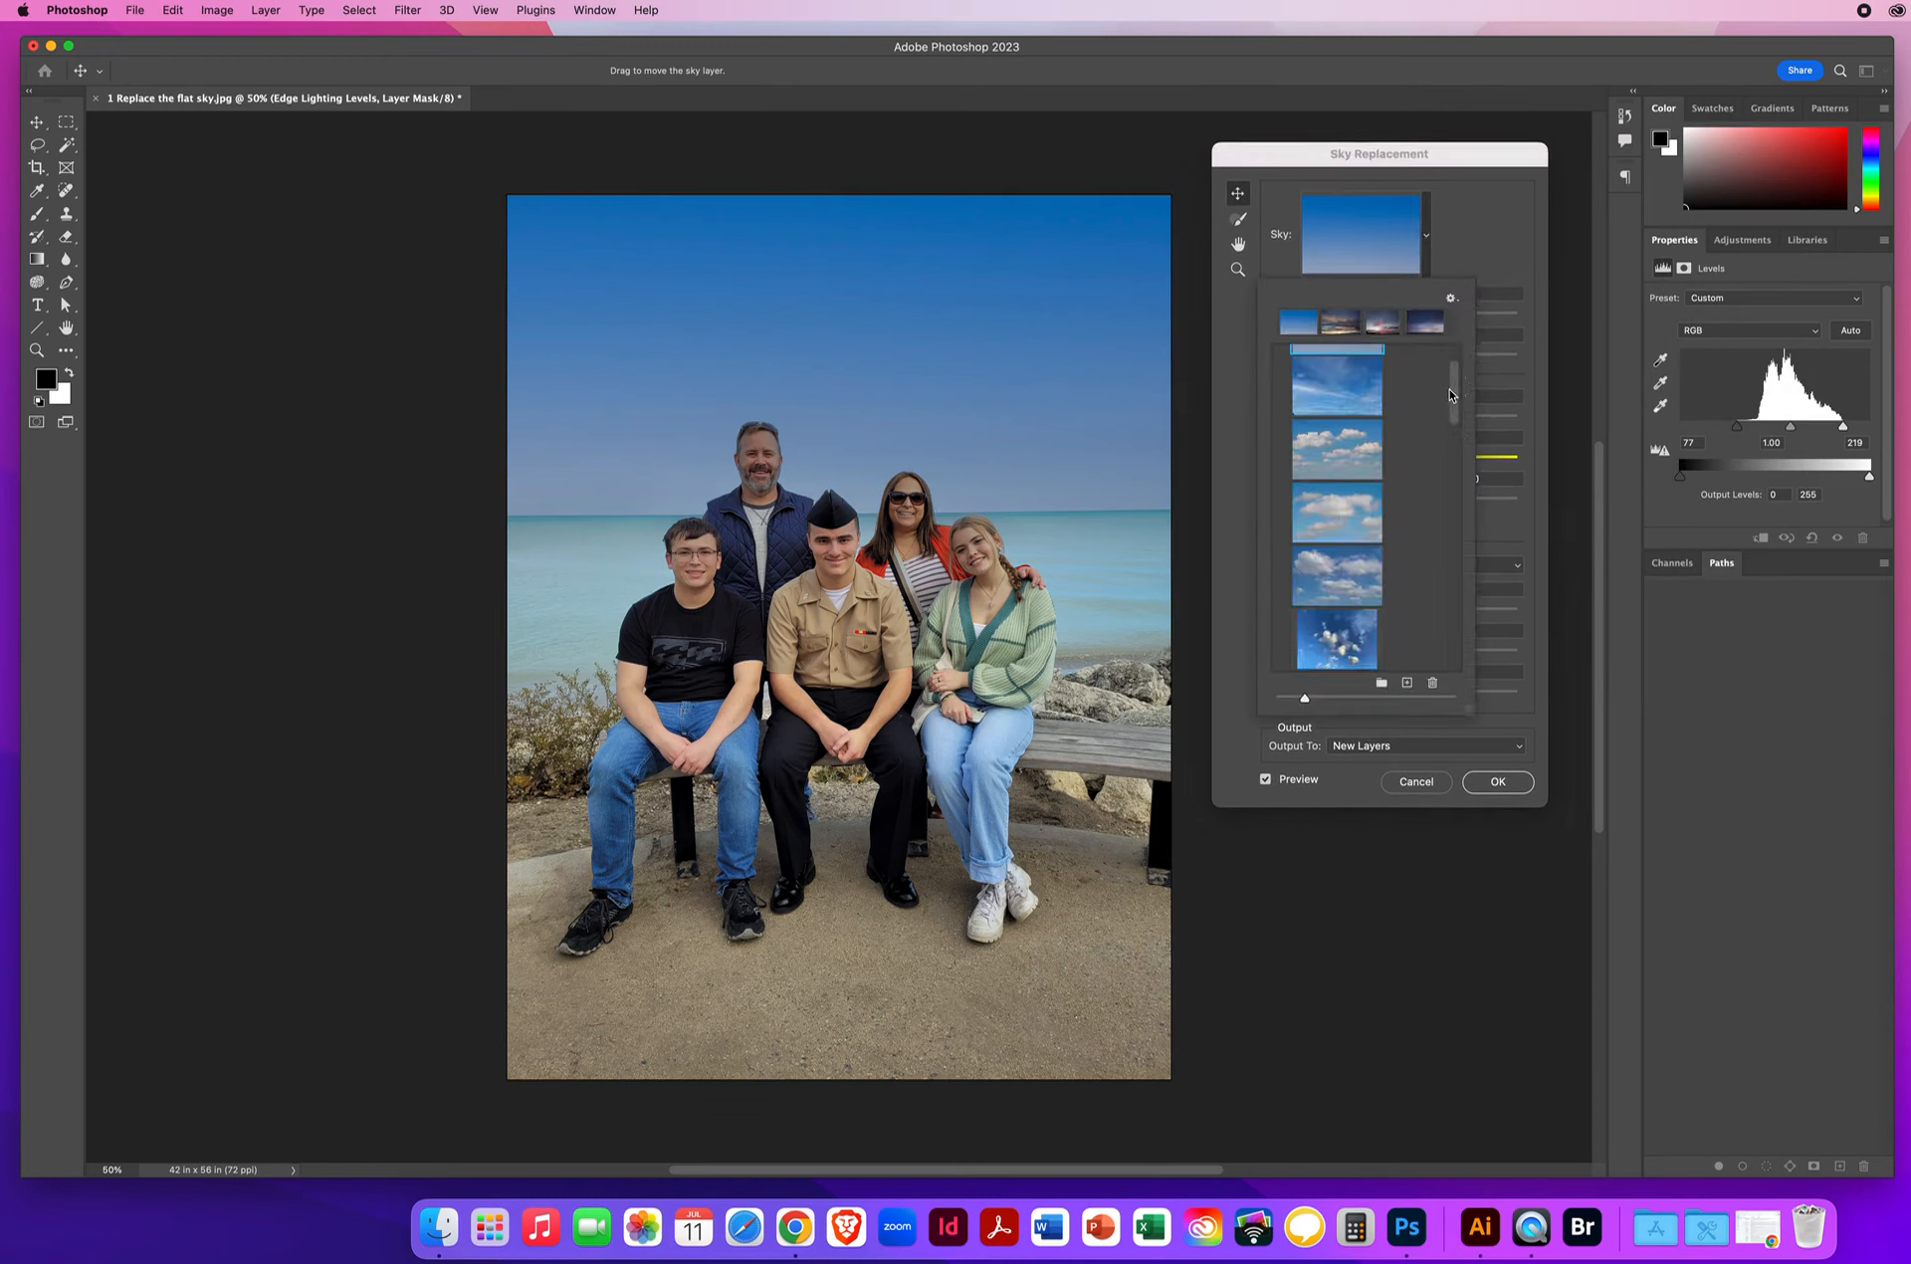
pyautogui.click(1332, 393)
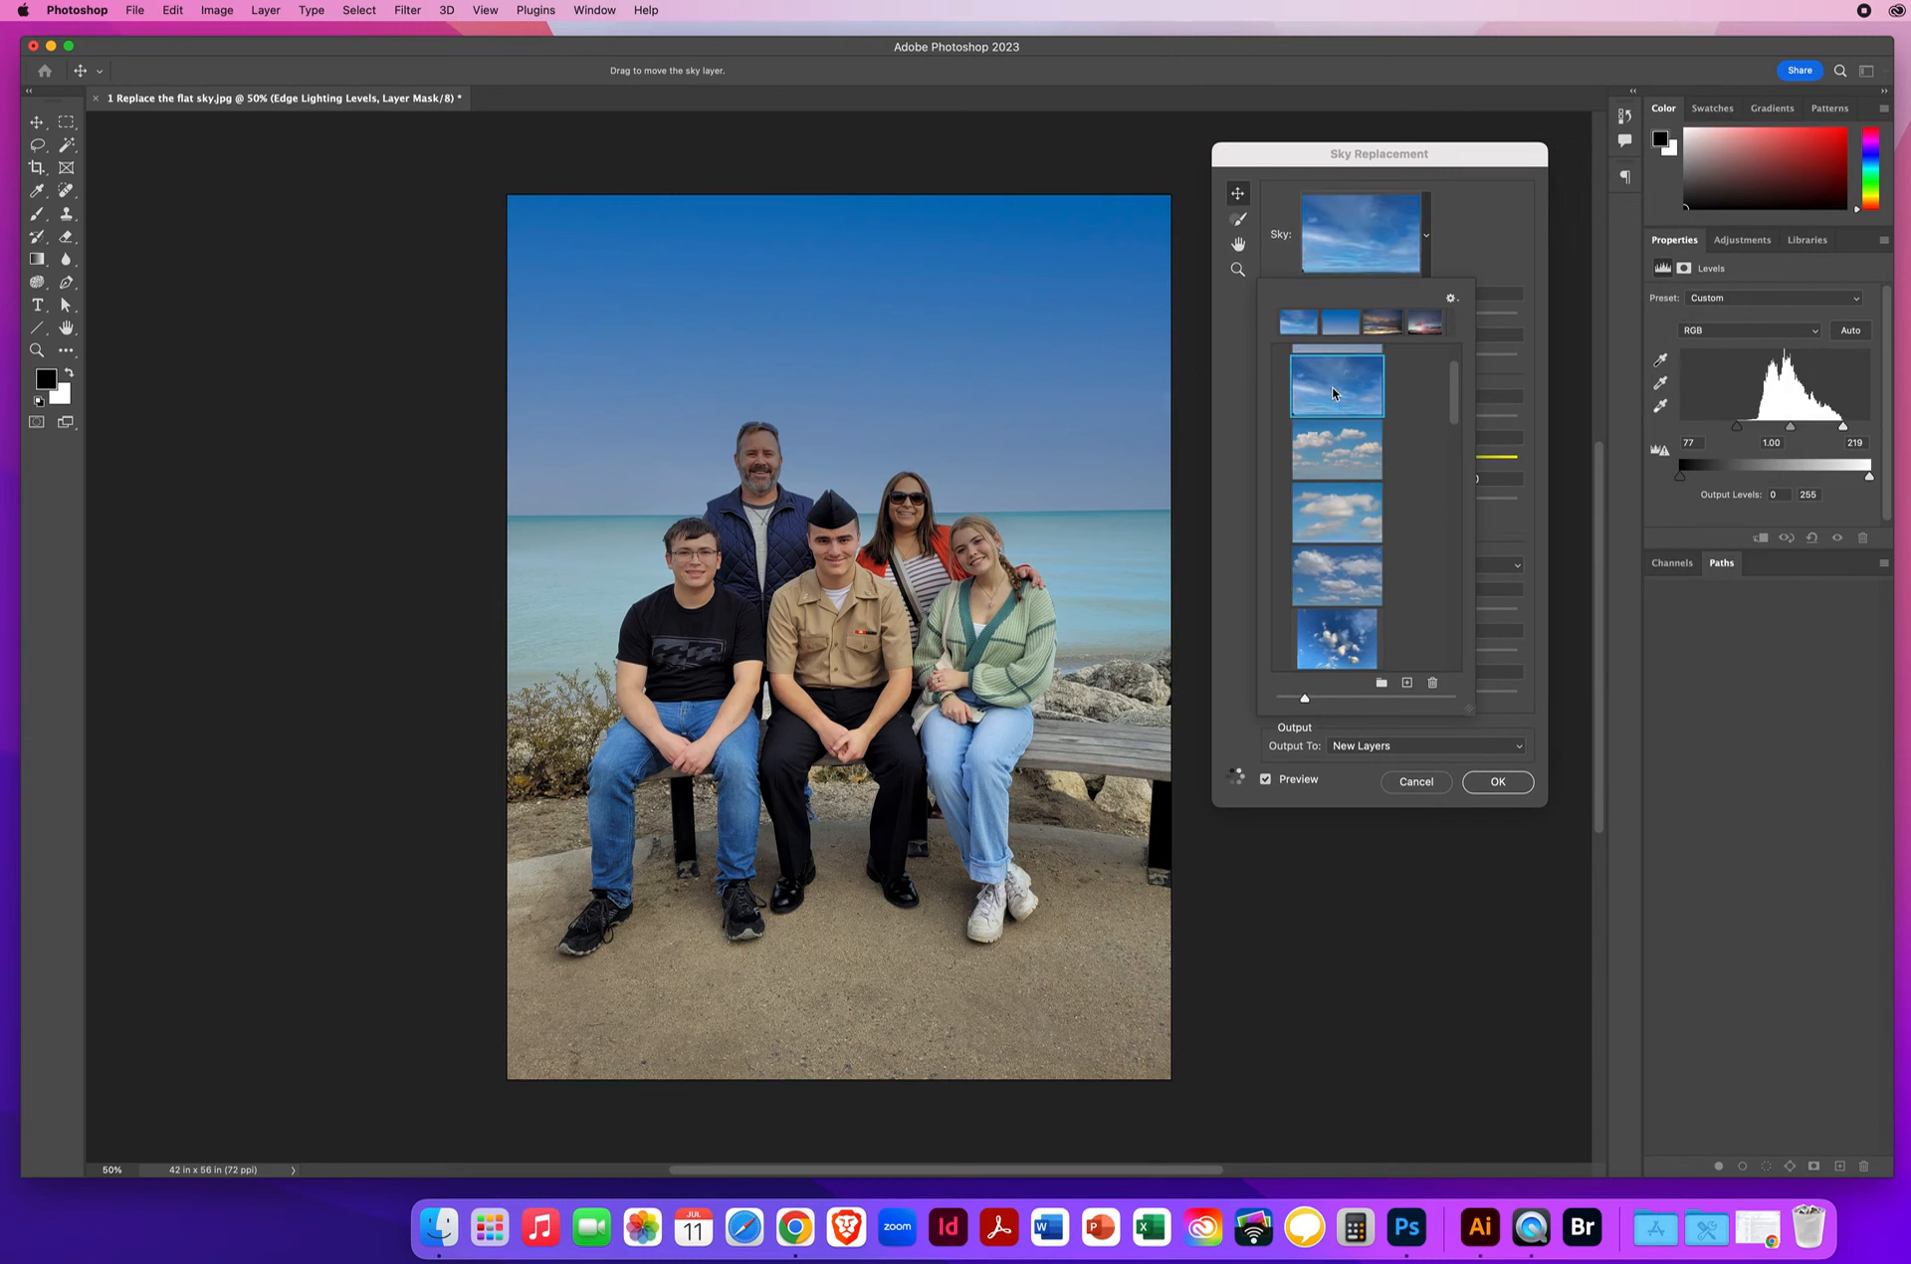
pyautogui.click(1335, 454)
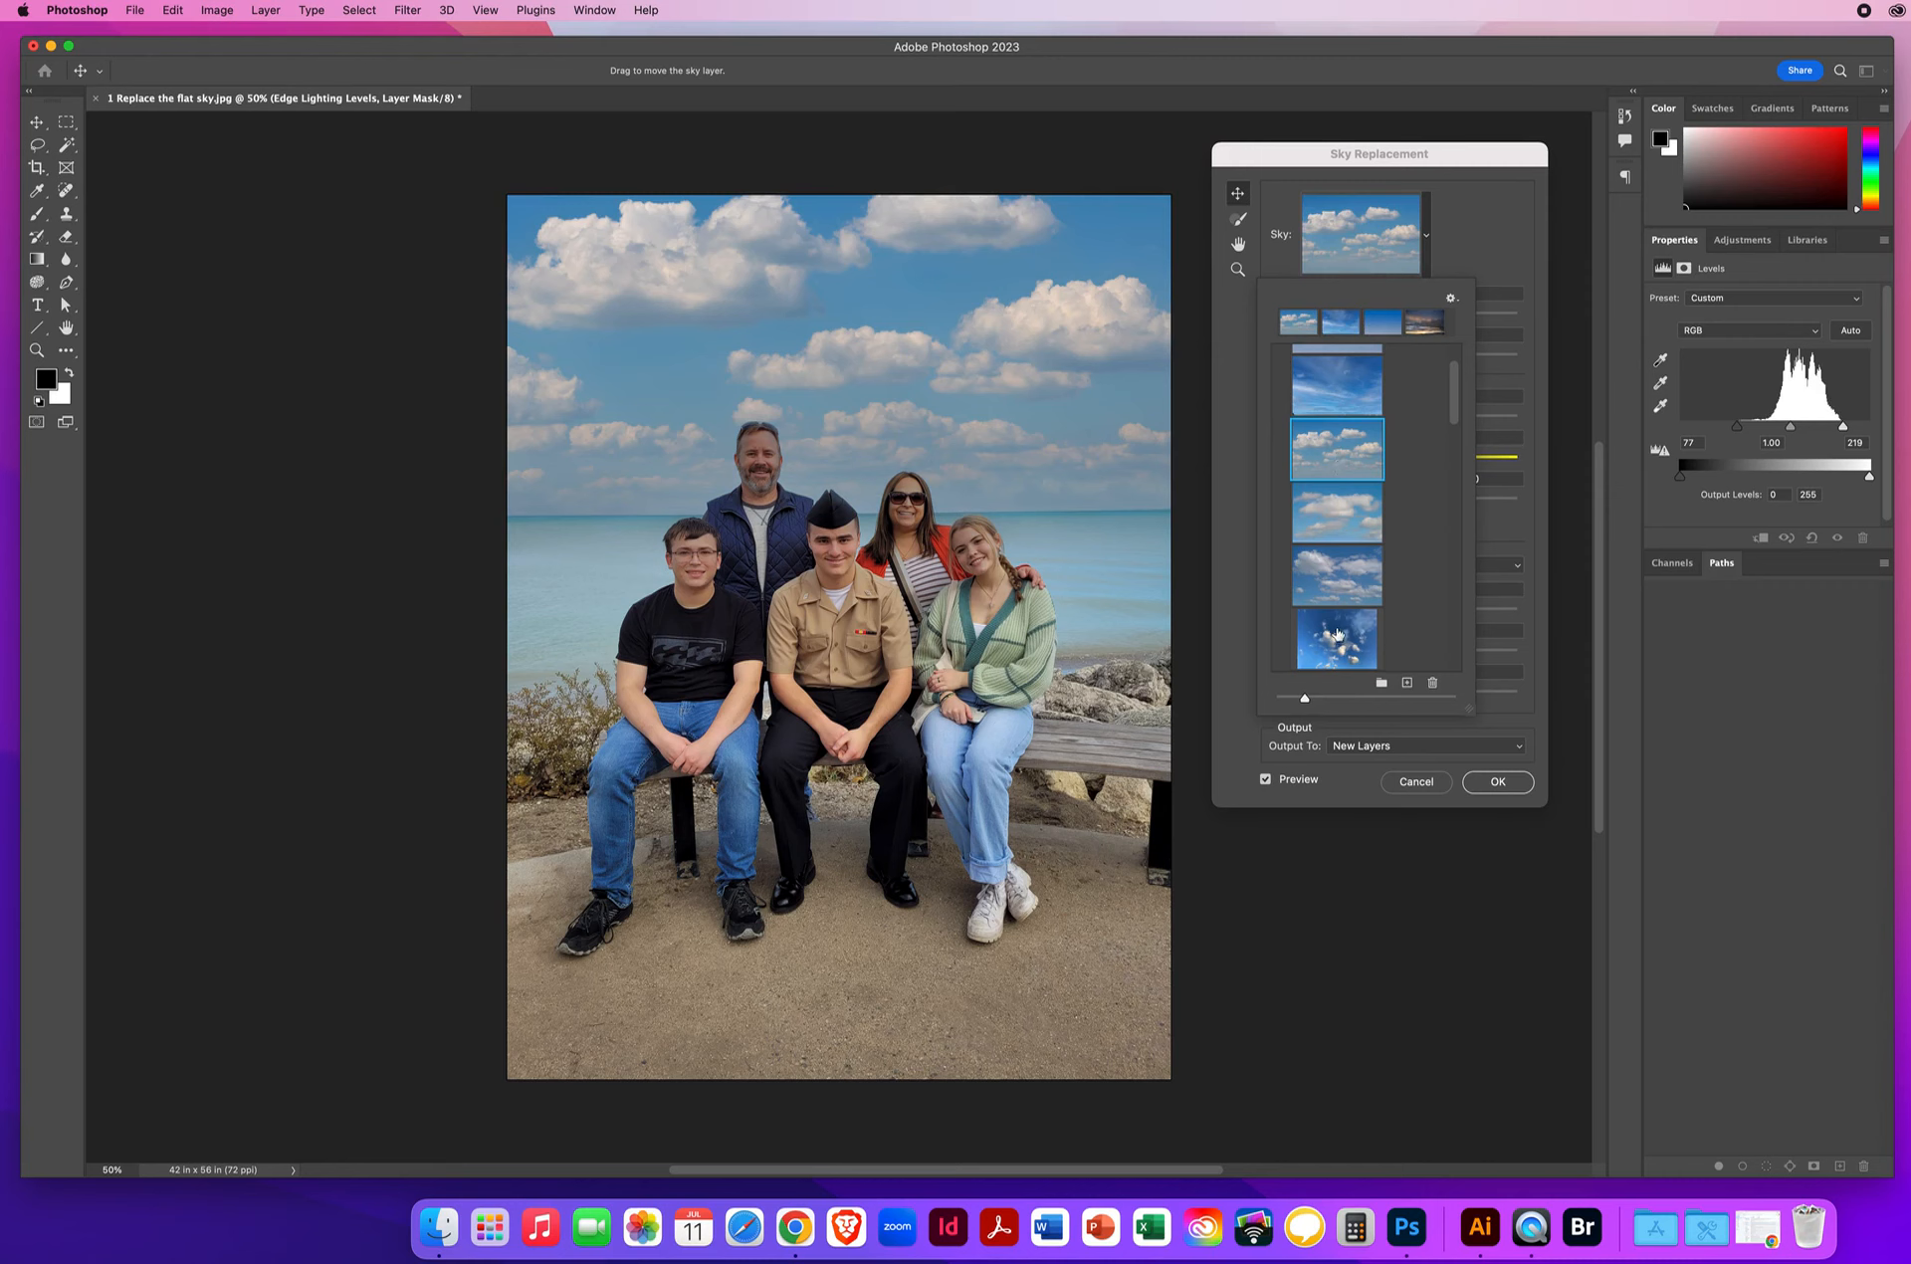
pyautogui.click(1337, 573)
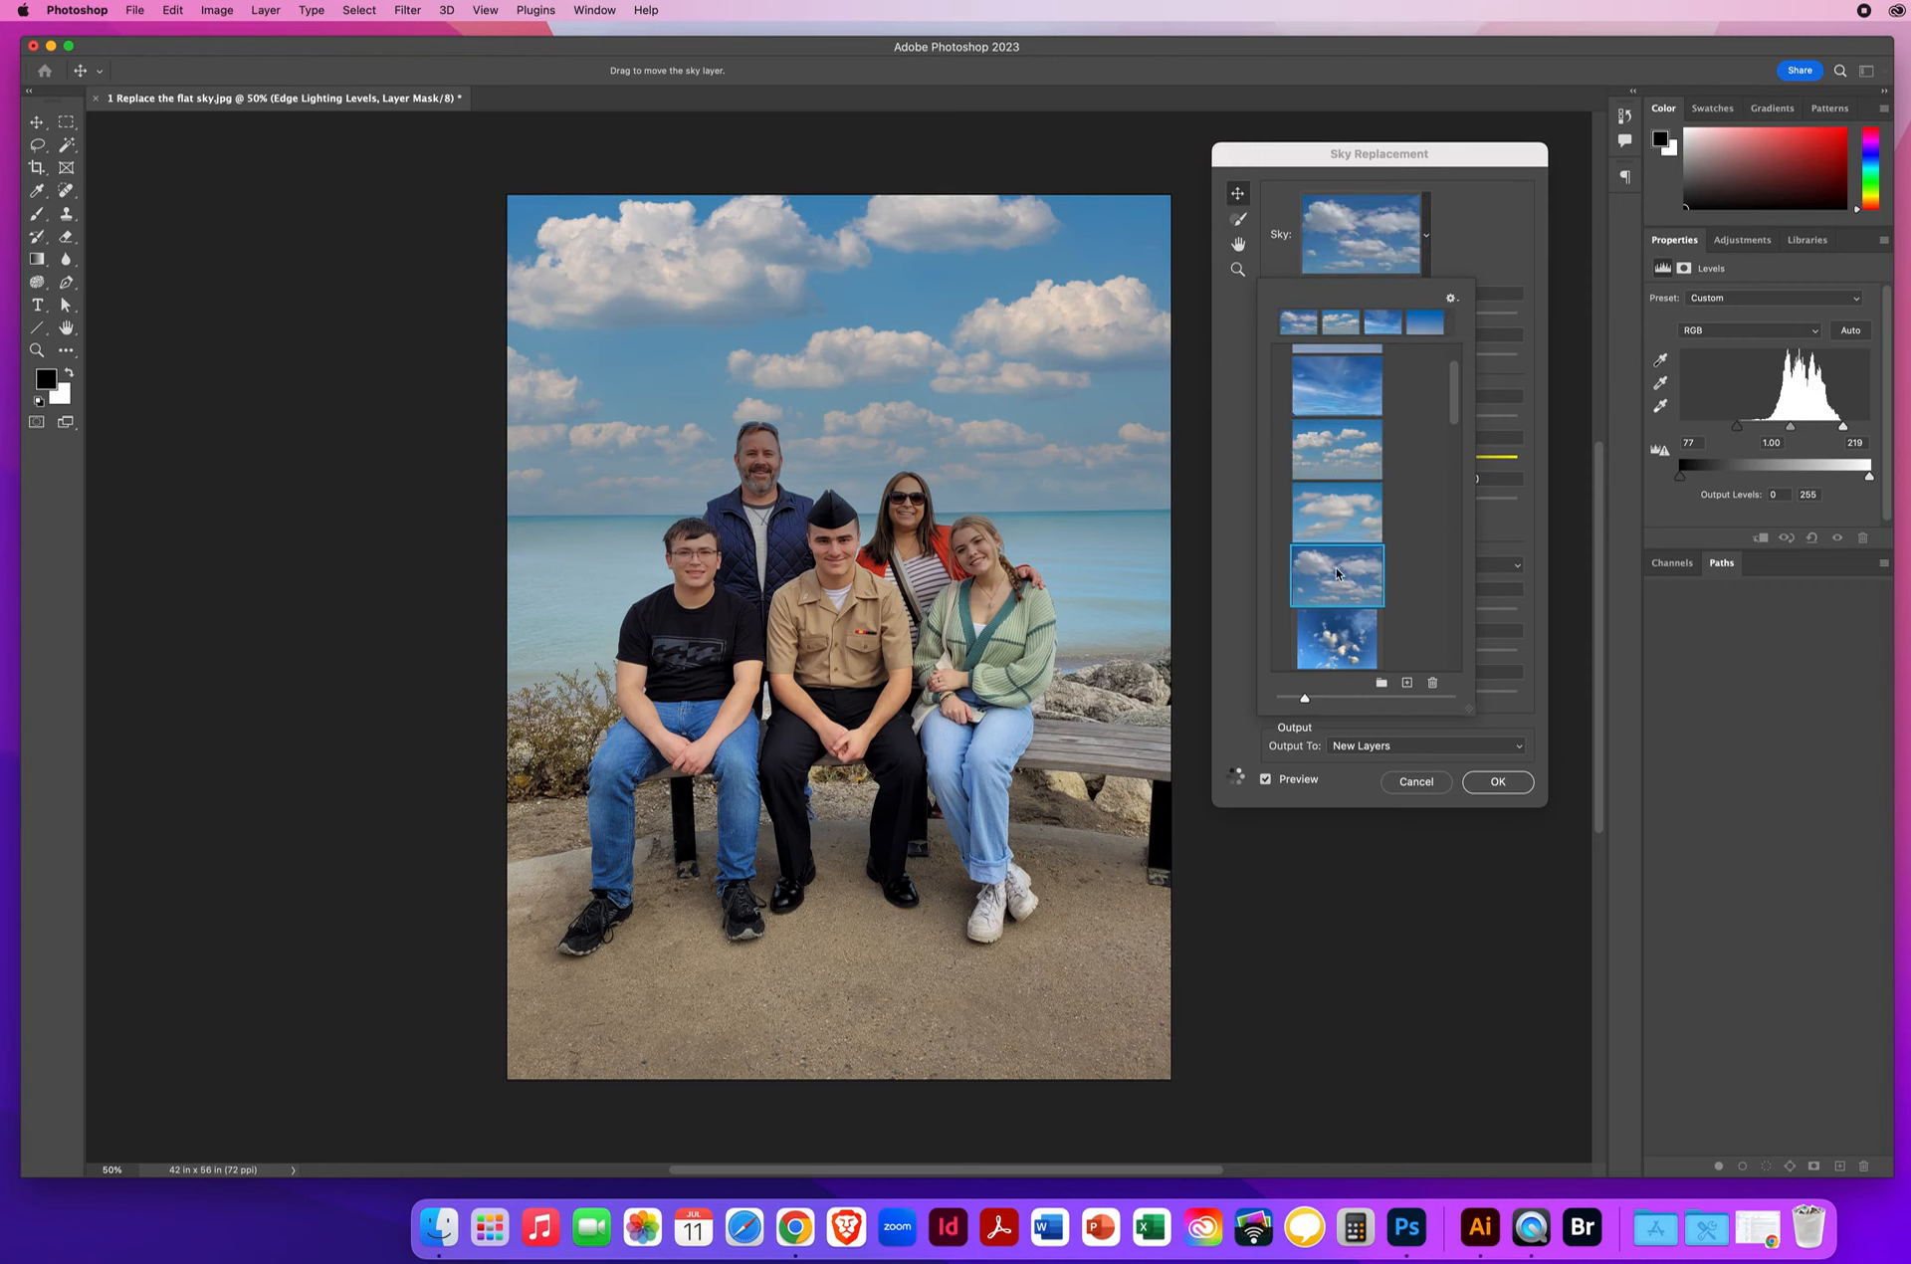
pyautogui.moveTo(1457, 388); pyautogui.dragTo(1450, 445)
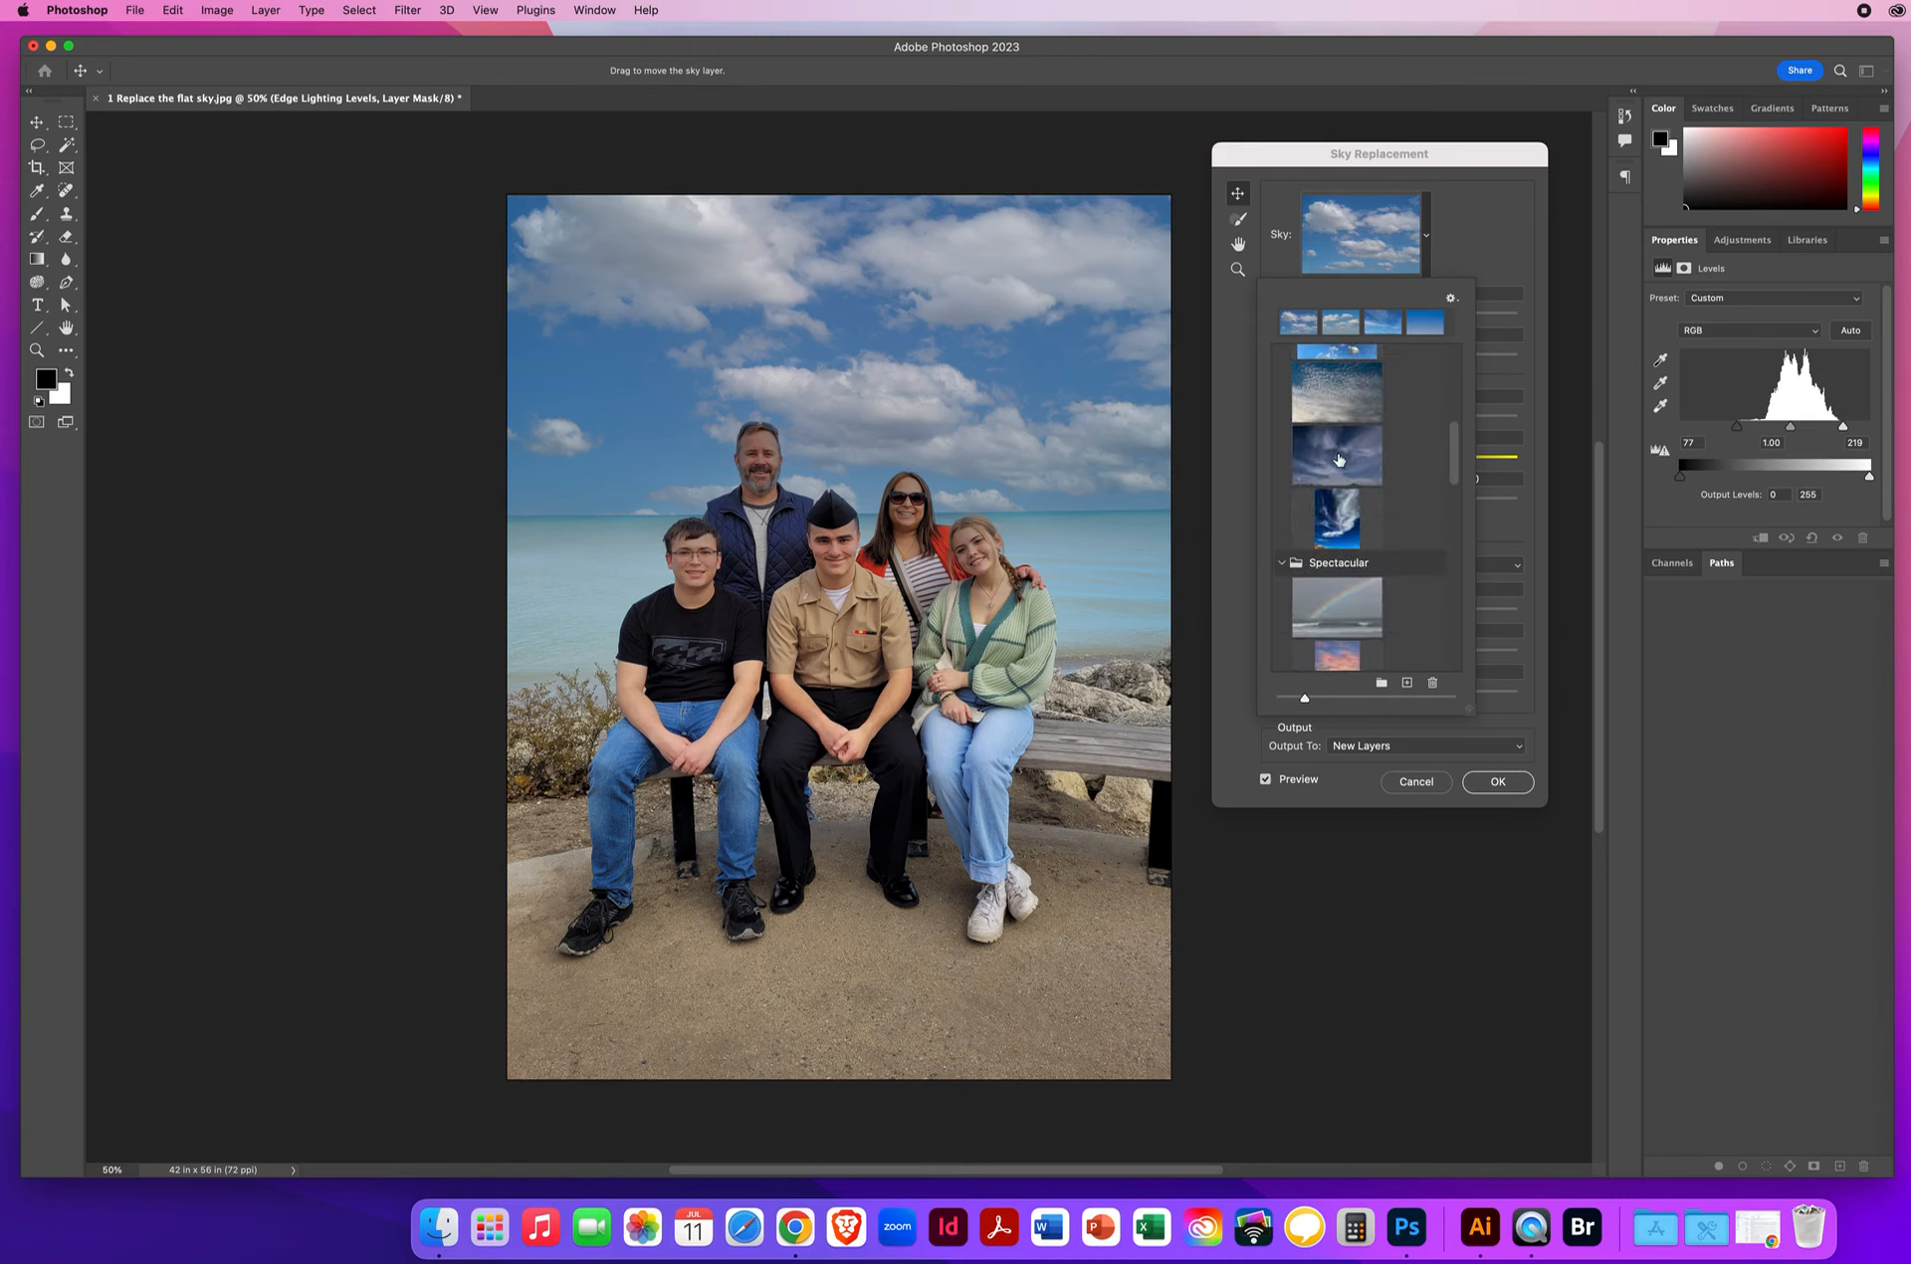
pyautogui.click(1338, 455)
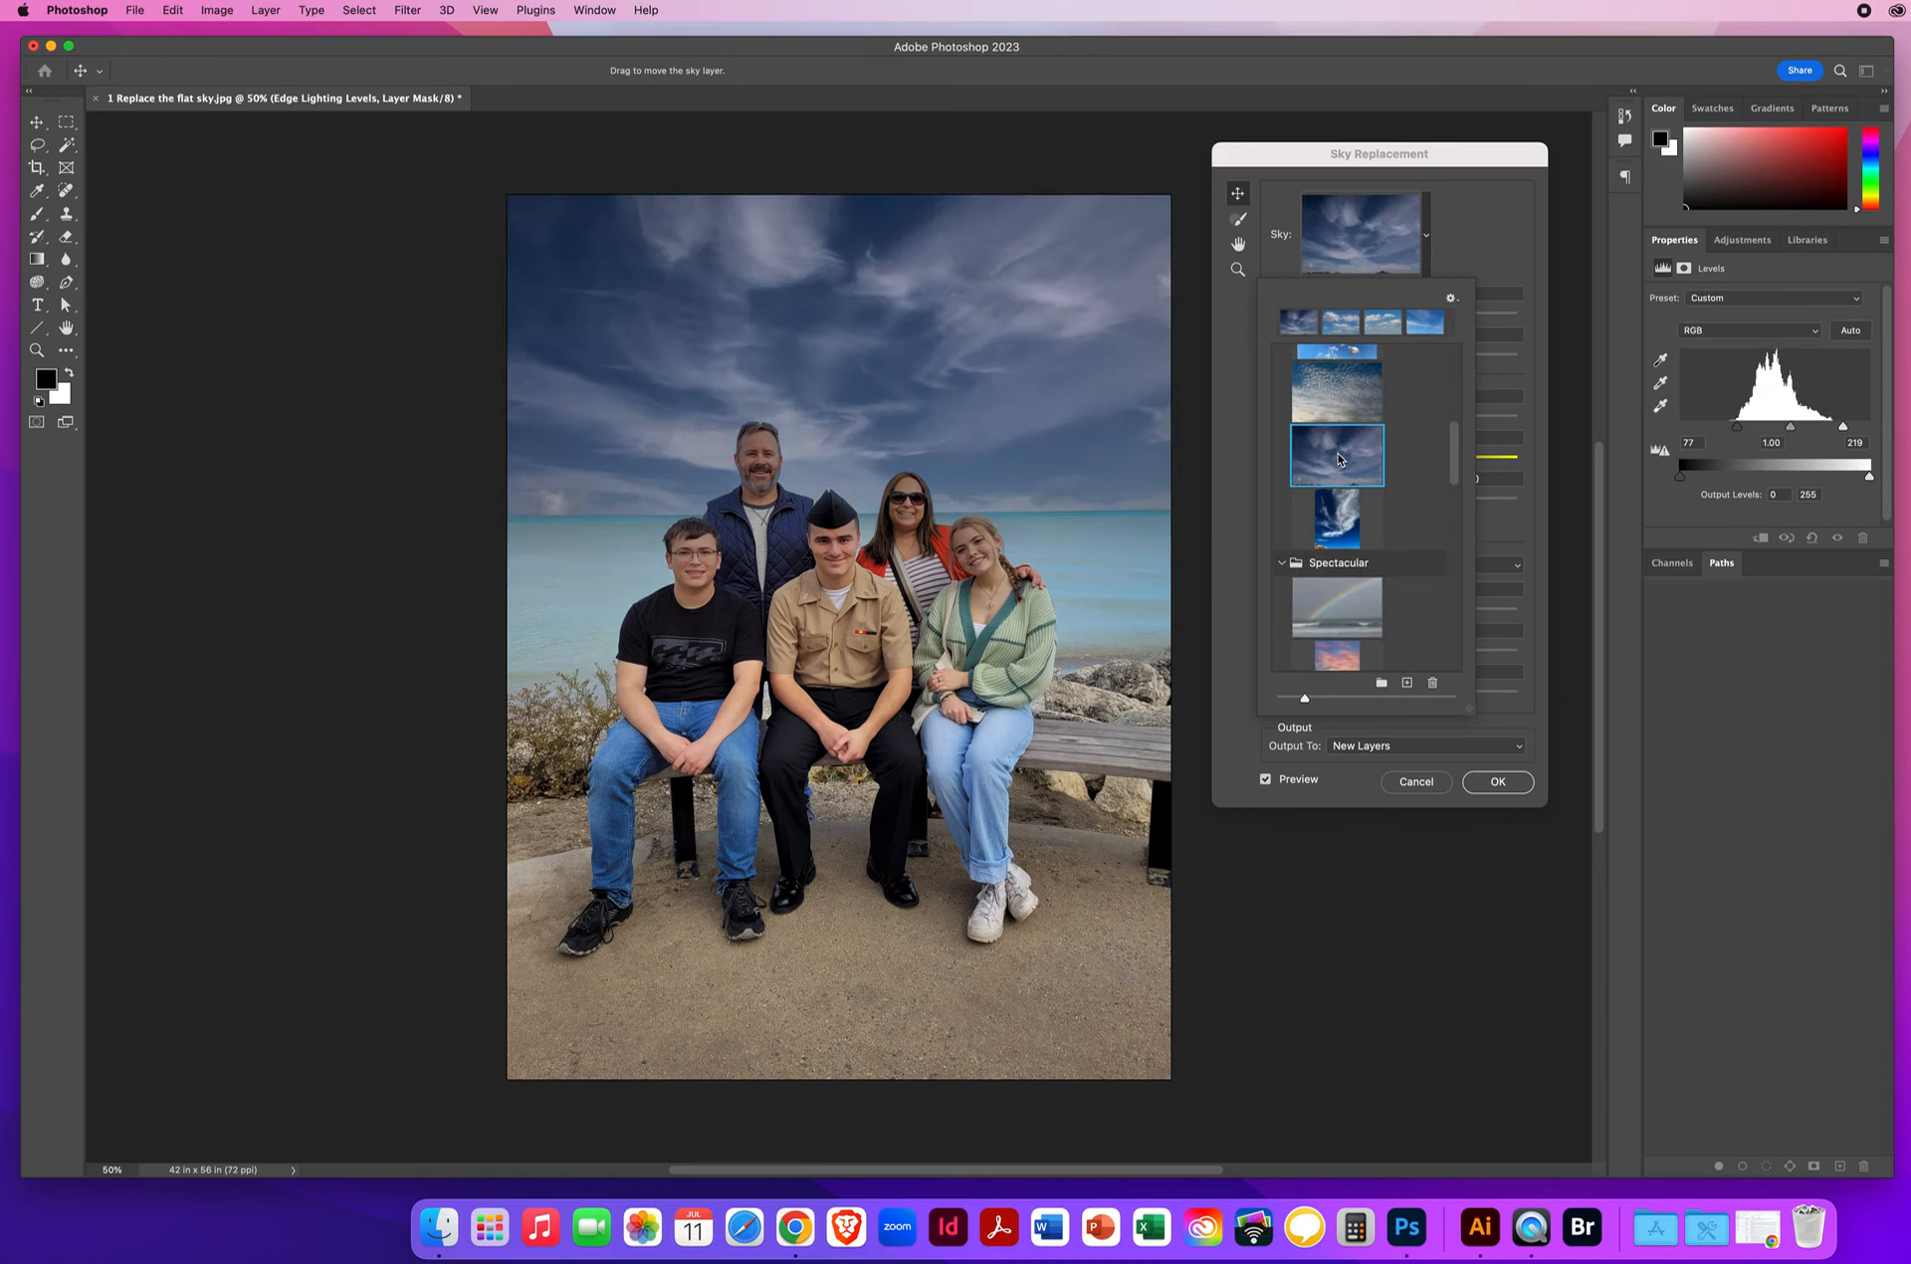
pyautogui.scroll(-5, 1374, 528)
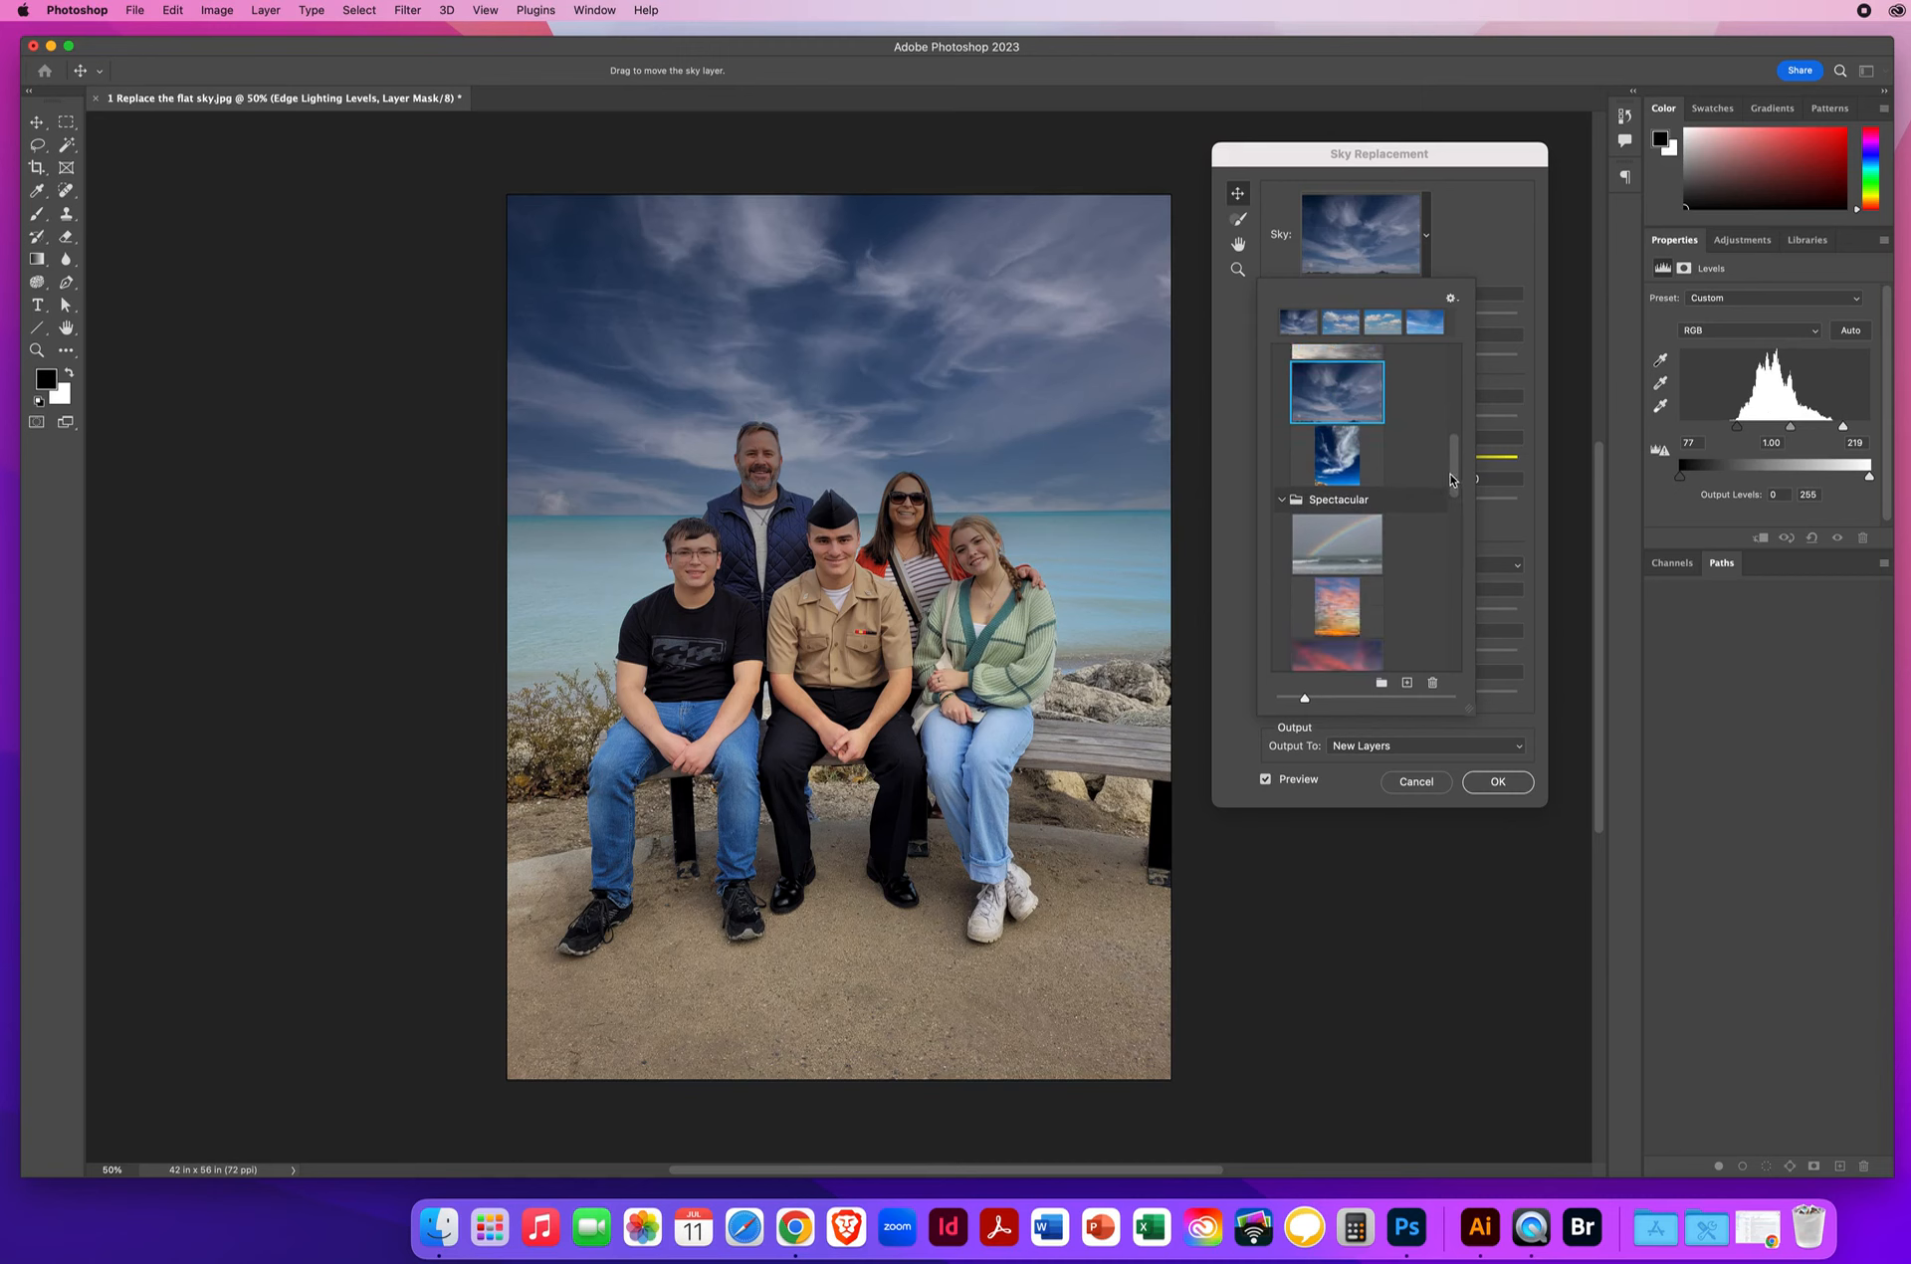
# Preview the orange Spectacular sunset preset, then revert to the first plain deep-blue gradient sky.
pyautogui.click(1329, 580)
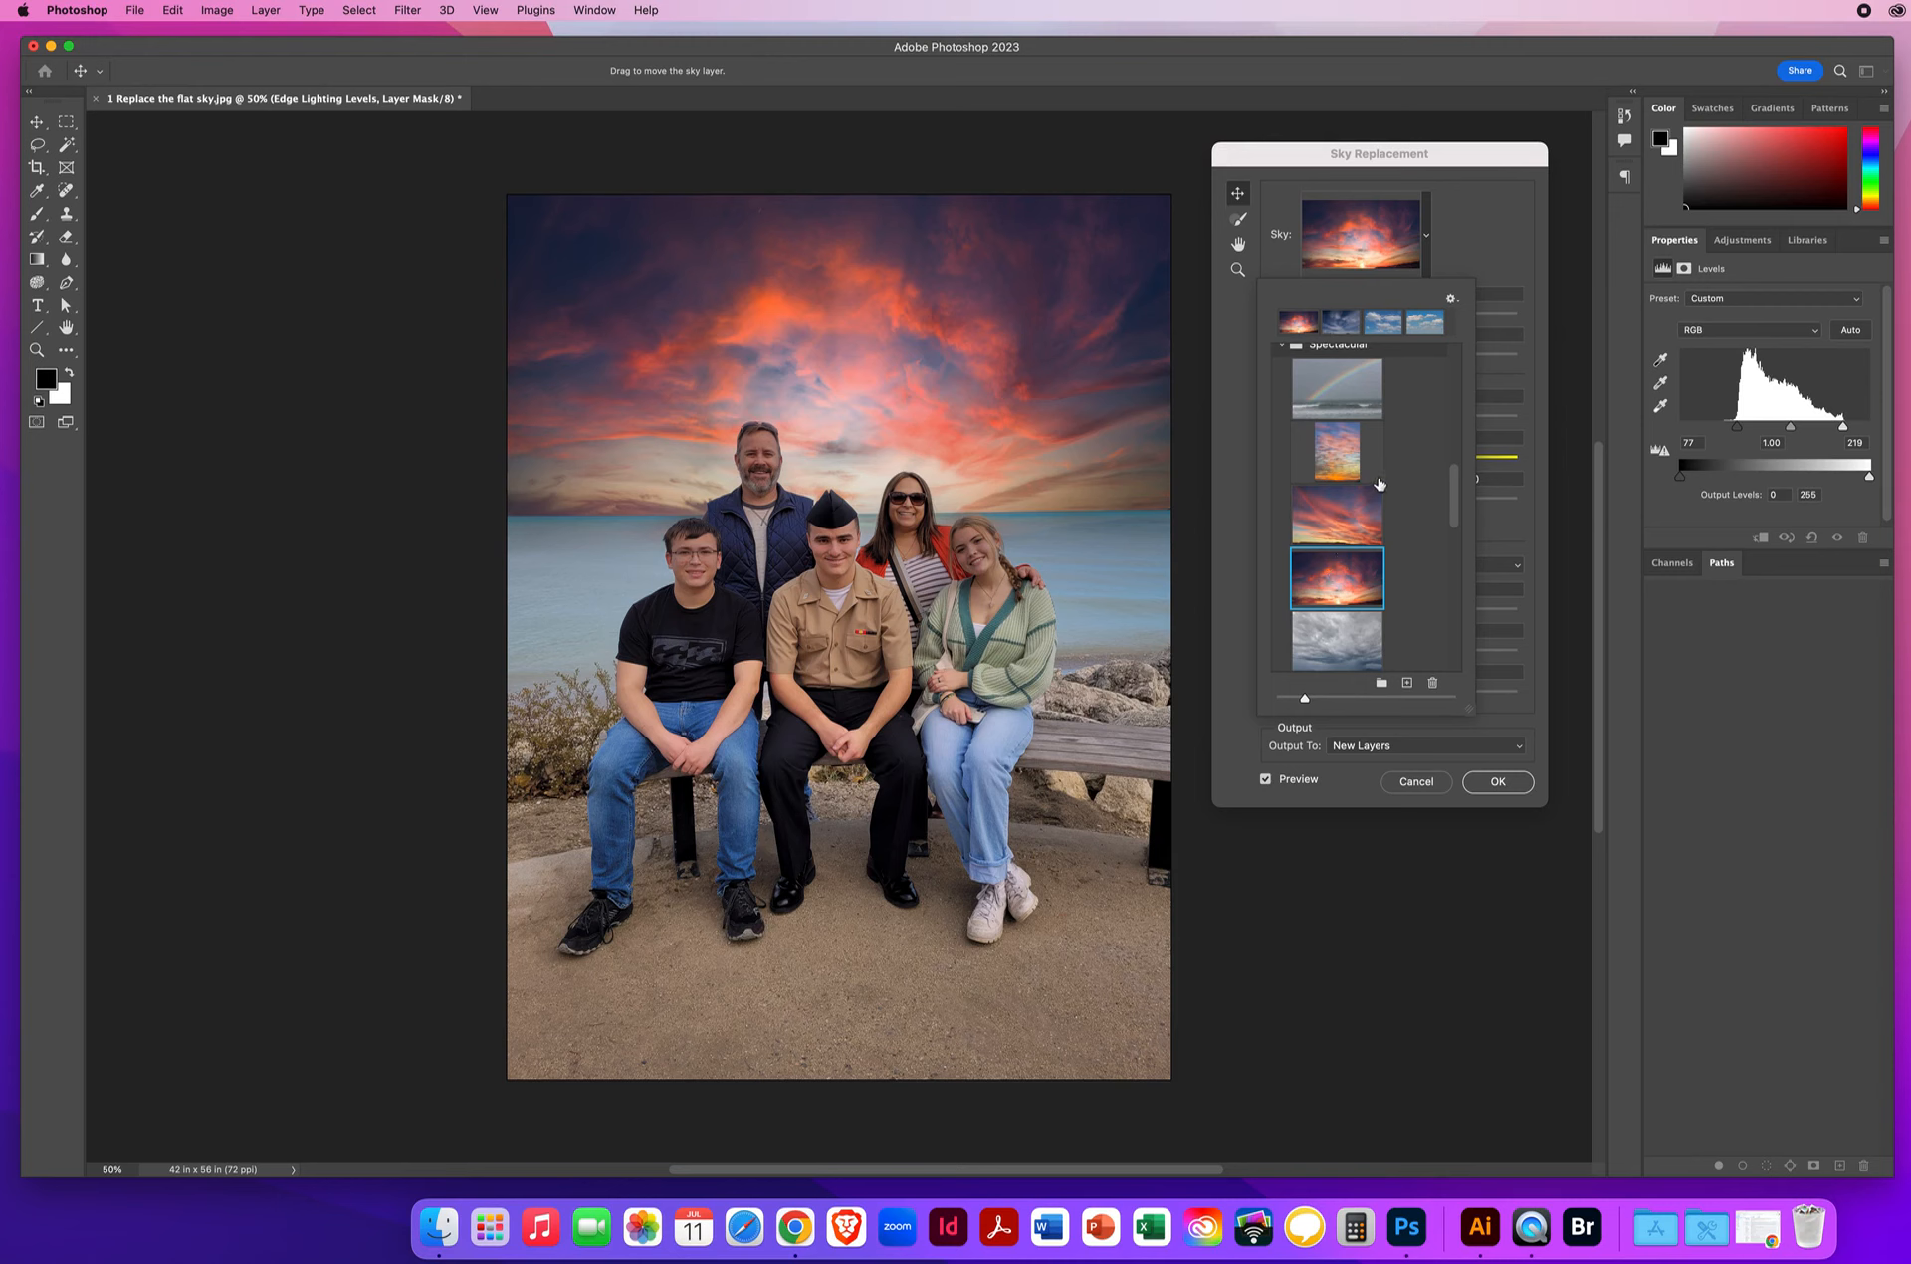
pyautogui.moveTo(1455, 492); pyautogui.dragTo(1421, 523)
pyautogui.scroll(-5, 1421, 523)
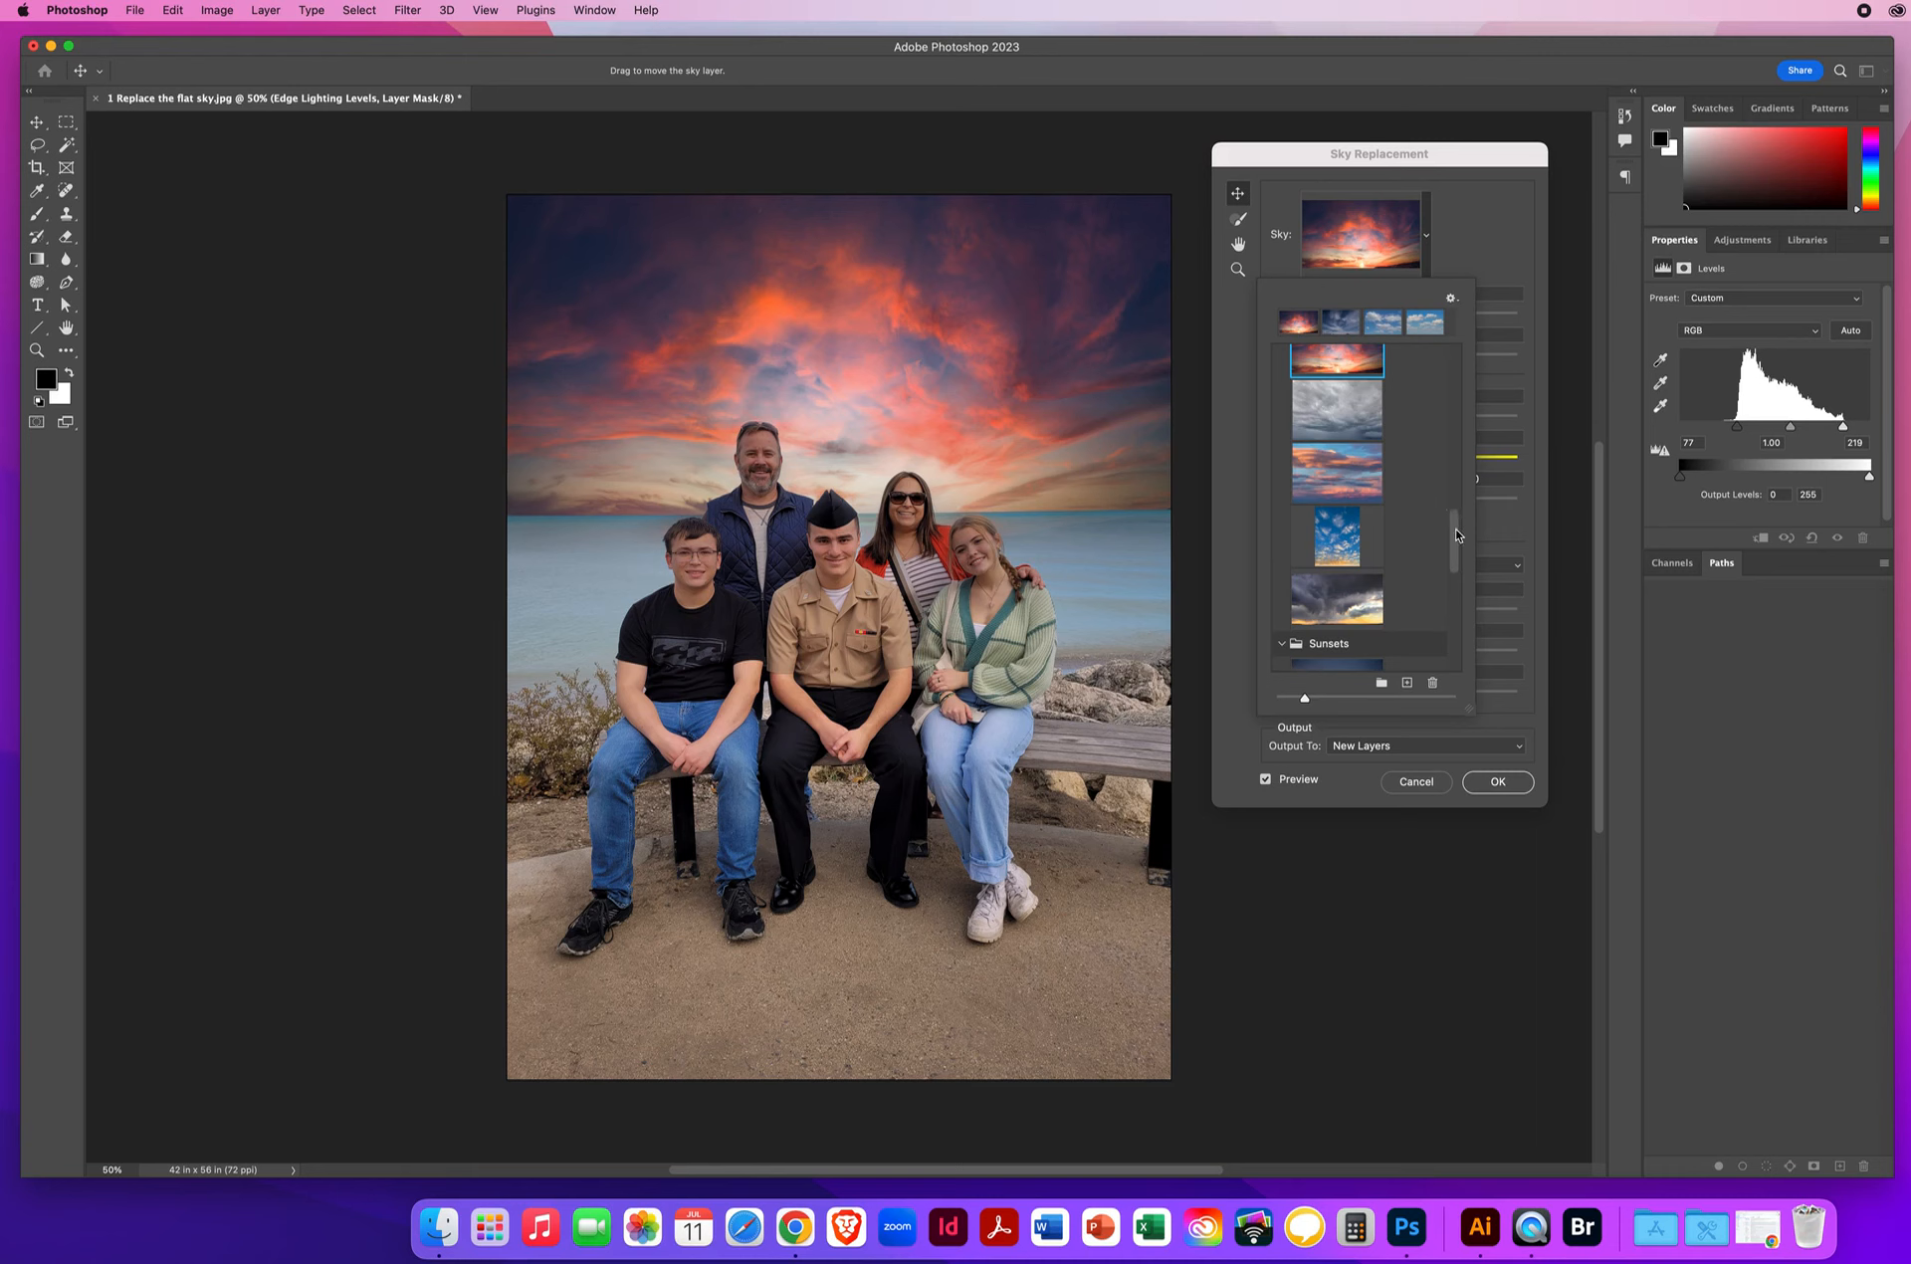
pyautogui.moveTo(1456, 520); pyautogui.dragTo(1434, 343)
pyautogui.click(1327, 398)
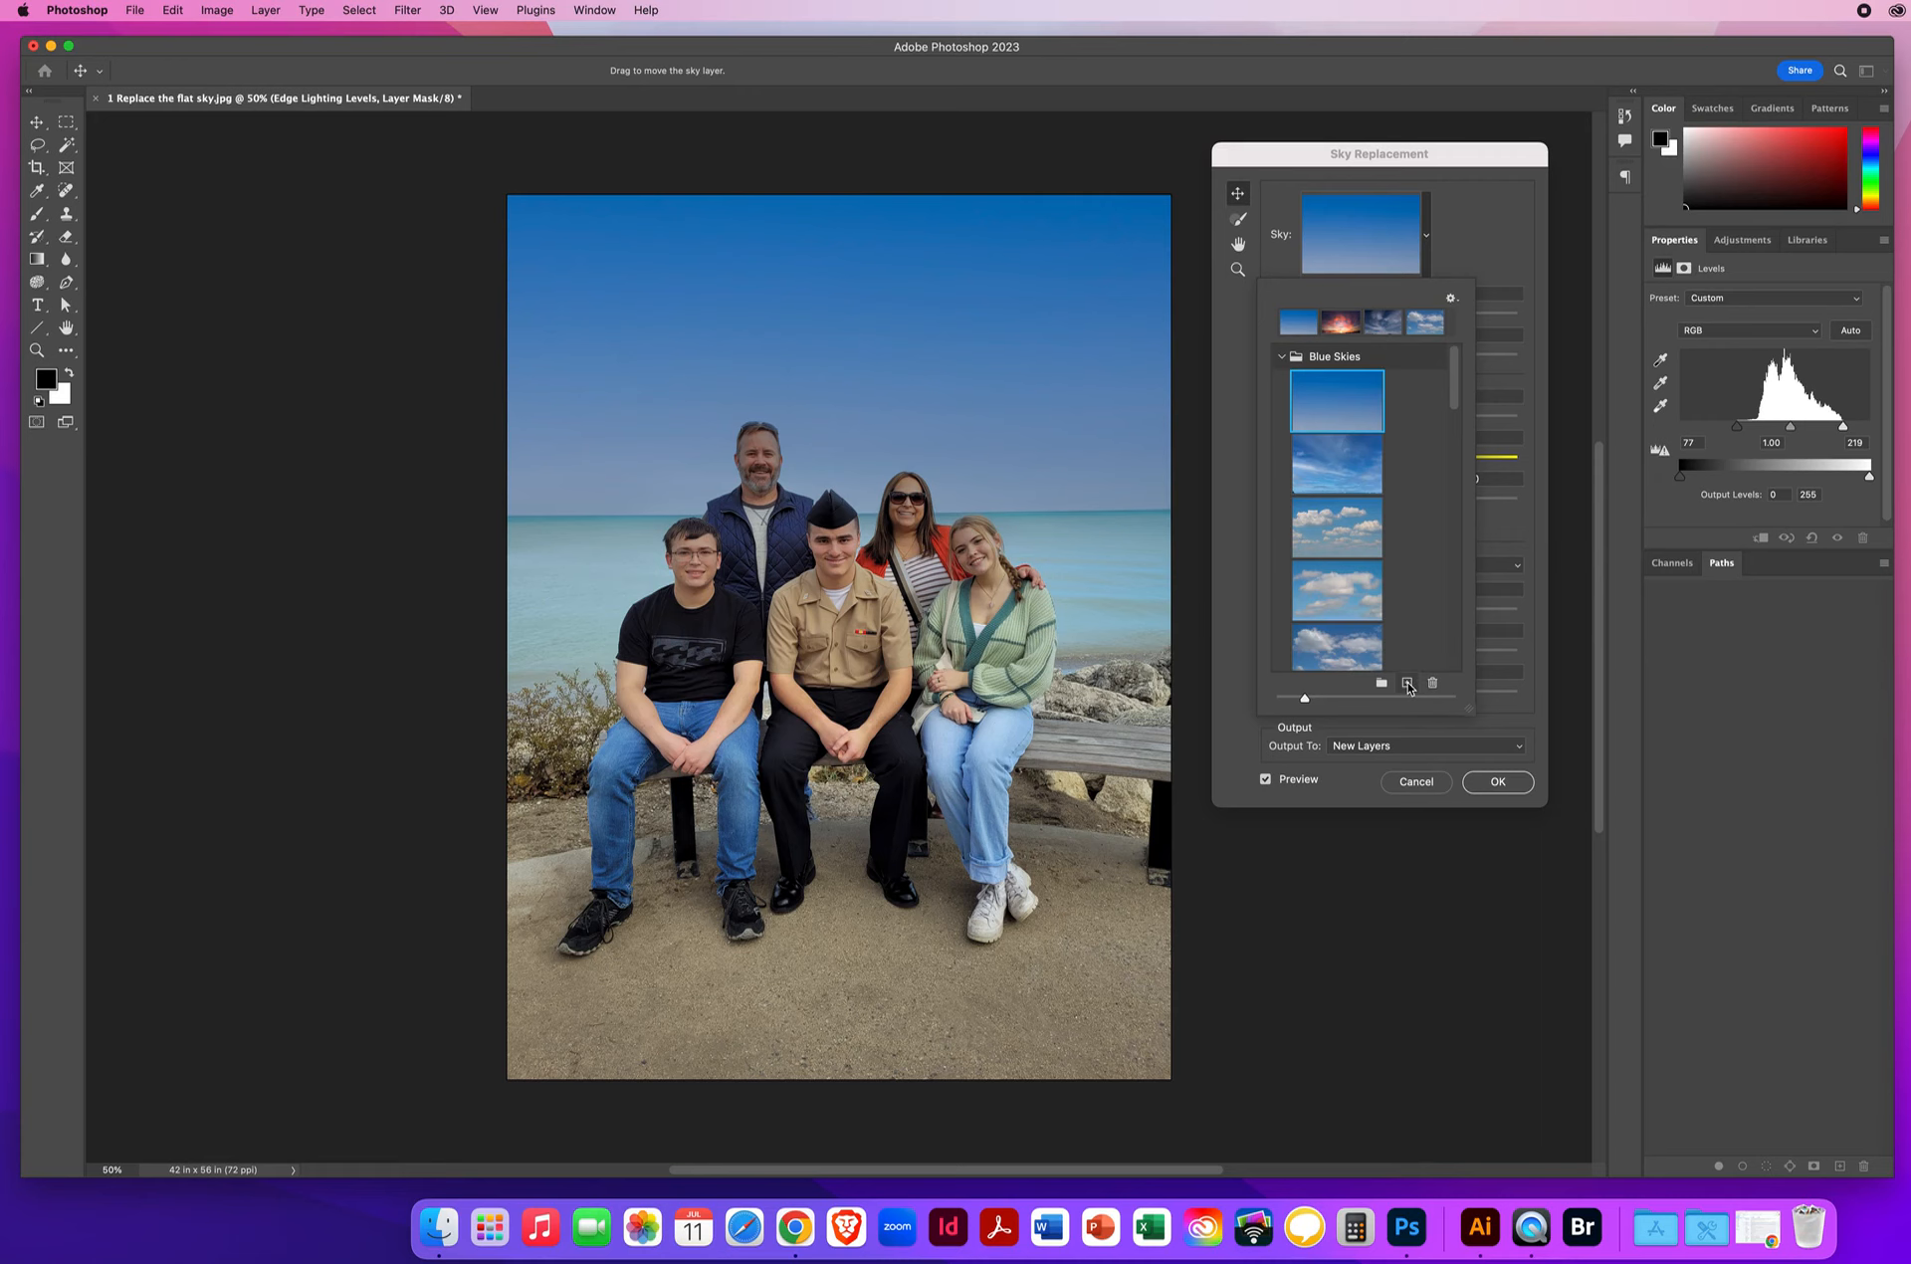
# Import '2 Clouds Version 3.jpg' from the 5.2 Sky Replacements folder as a new sky preset.
pyautogui.click(1406, 683)
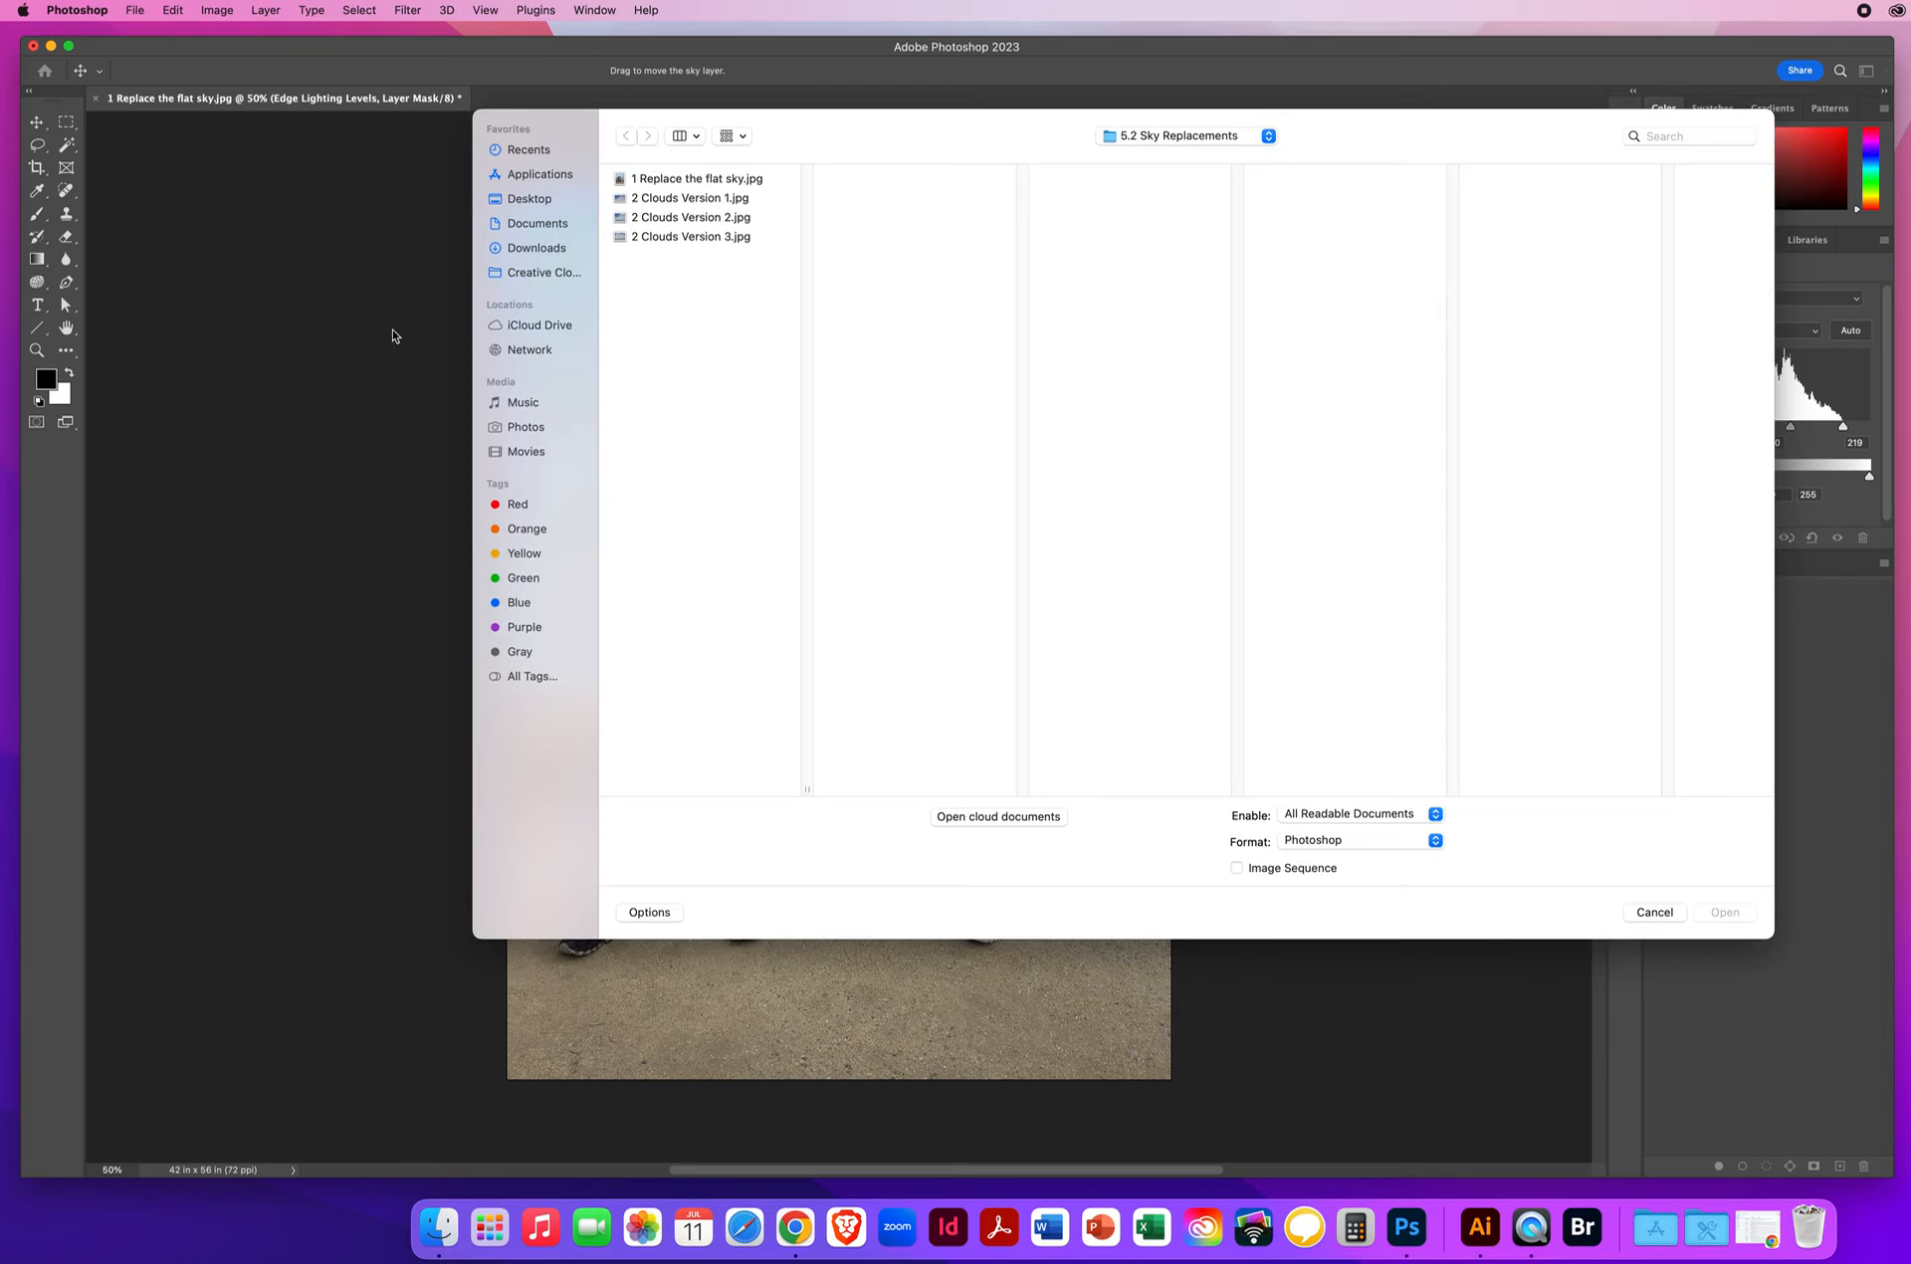
pyautogui.click(525, 197)
pyautogui.click(714, 181)
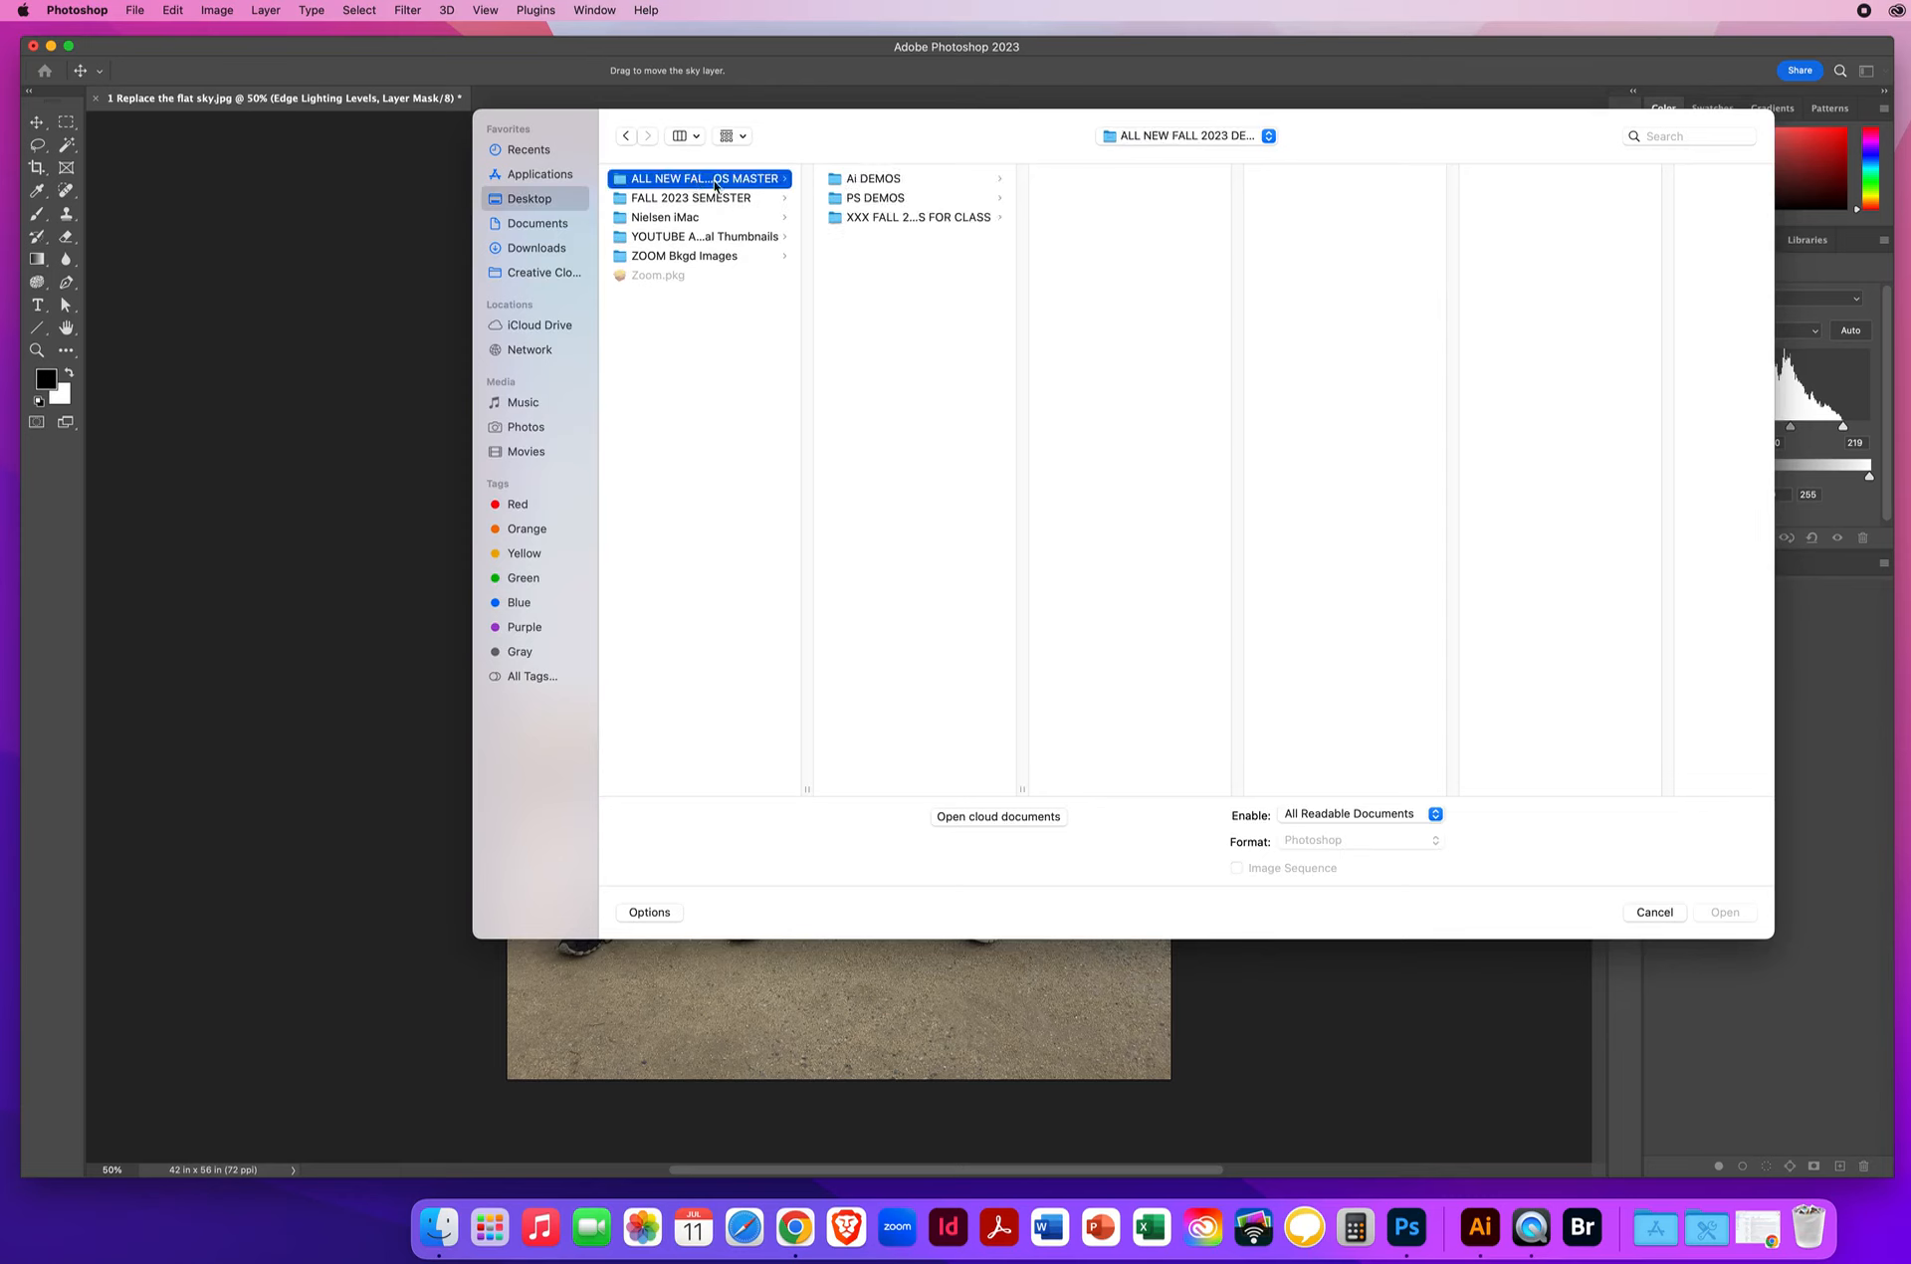
pyautogui.click(877, 199)
pyautogui.click(1125, 217)
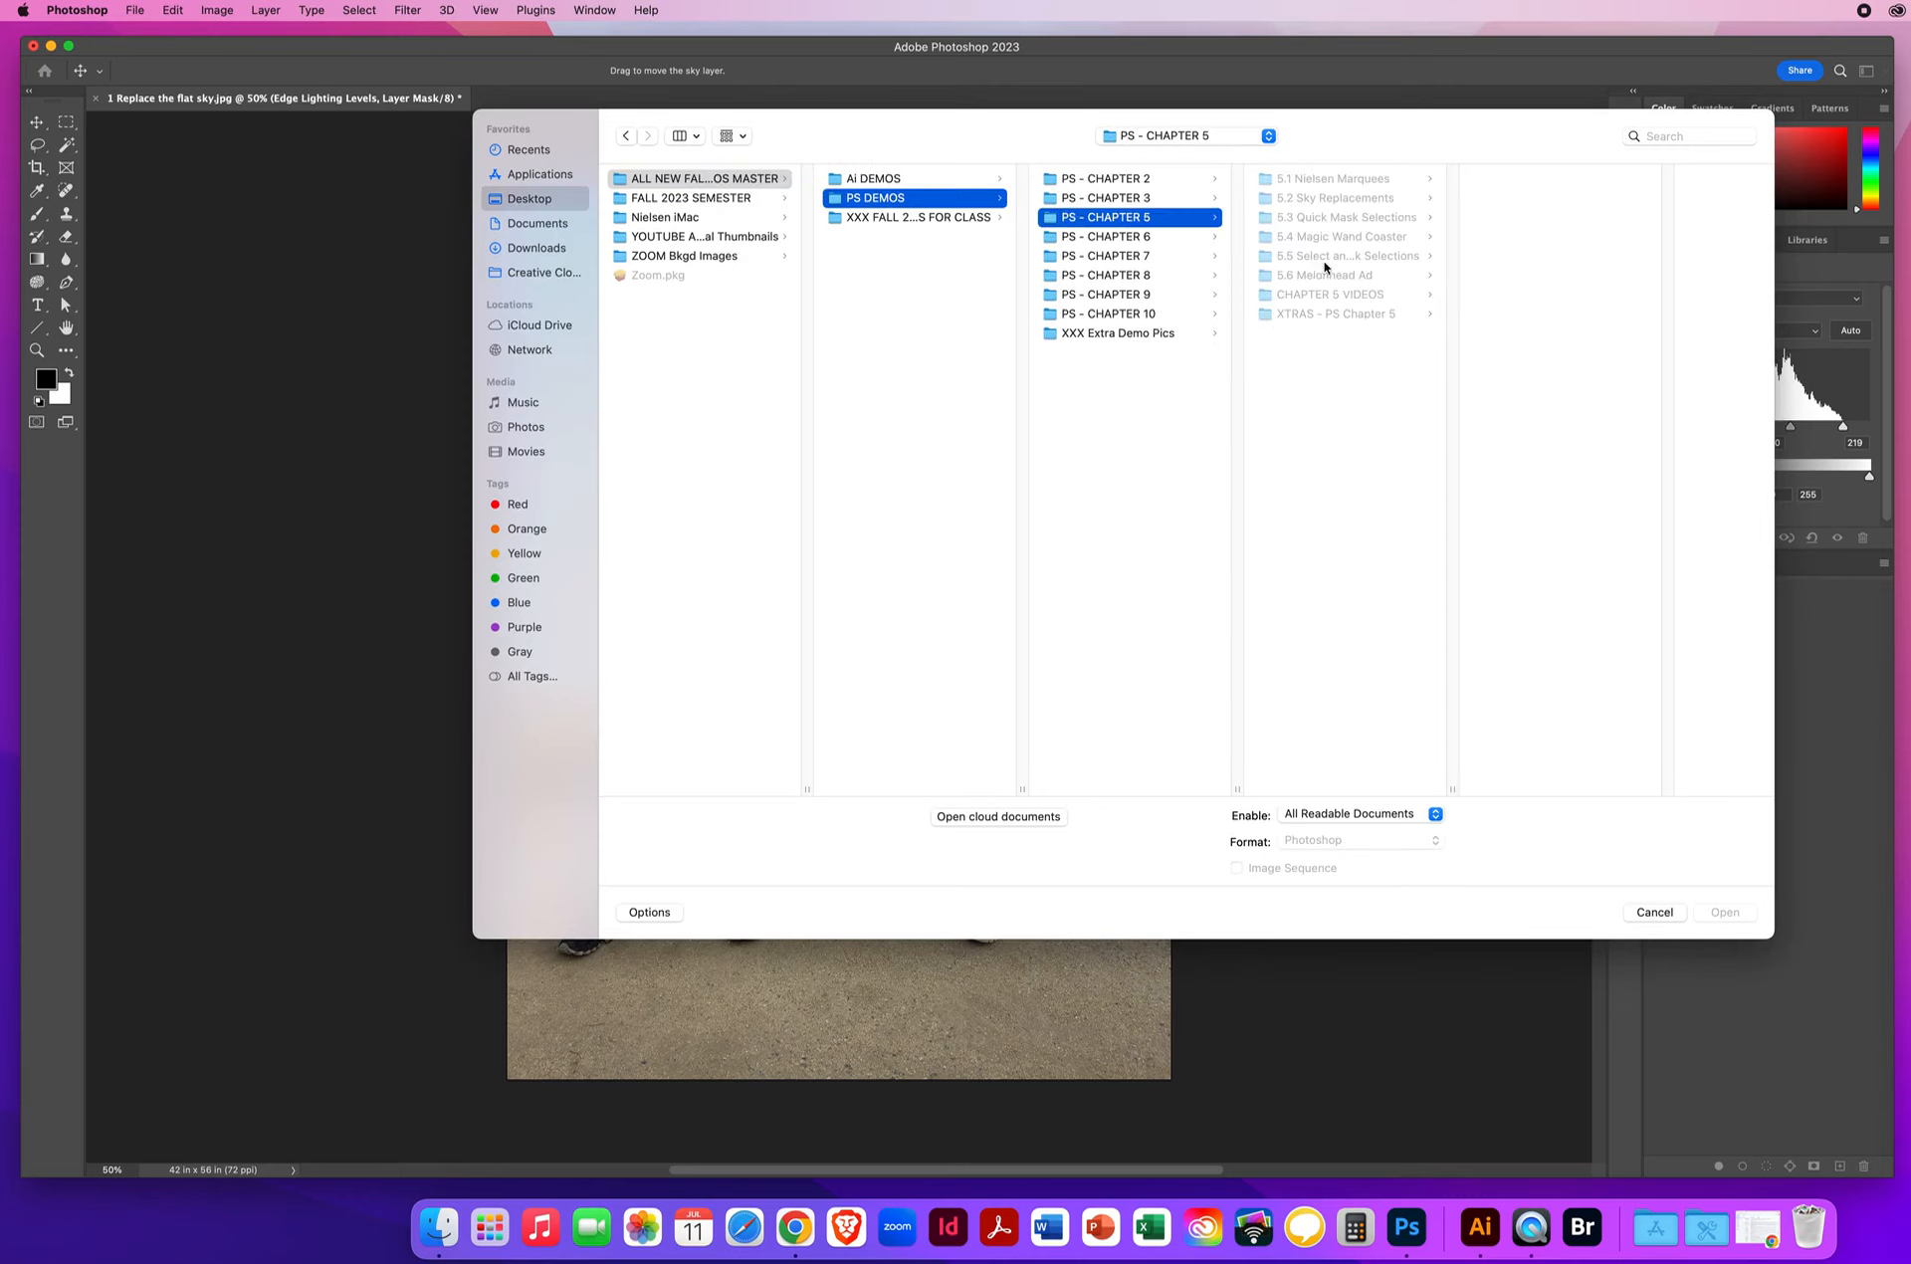
pyautogui.click(1325, 200)
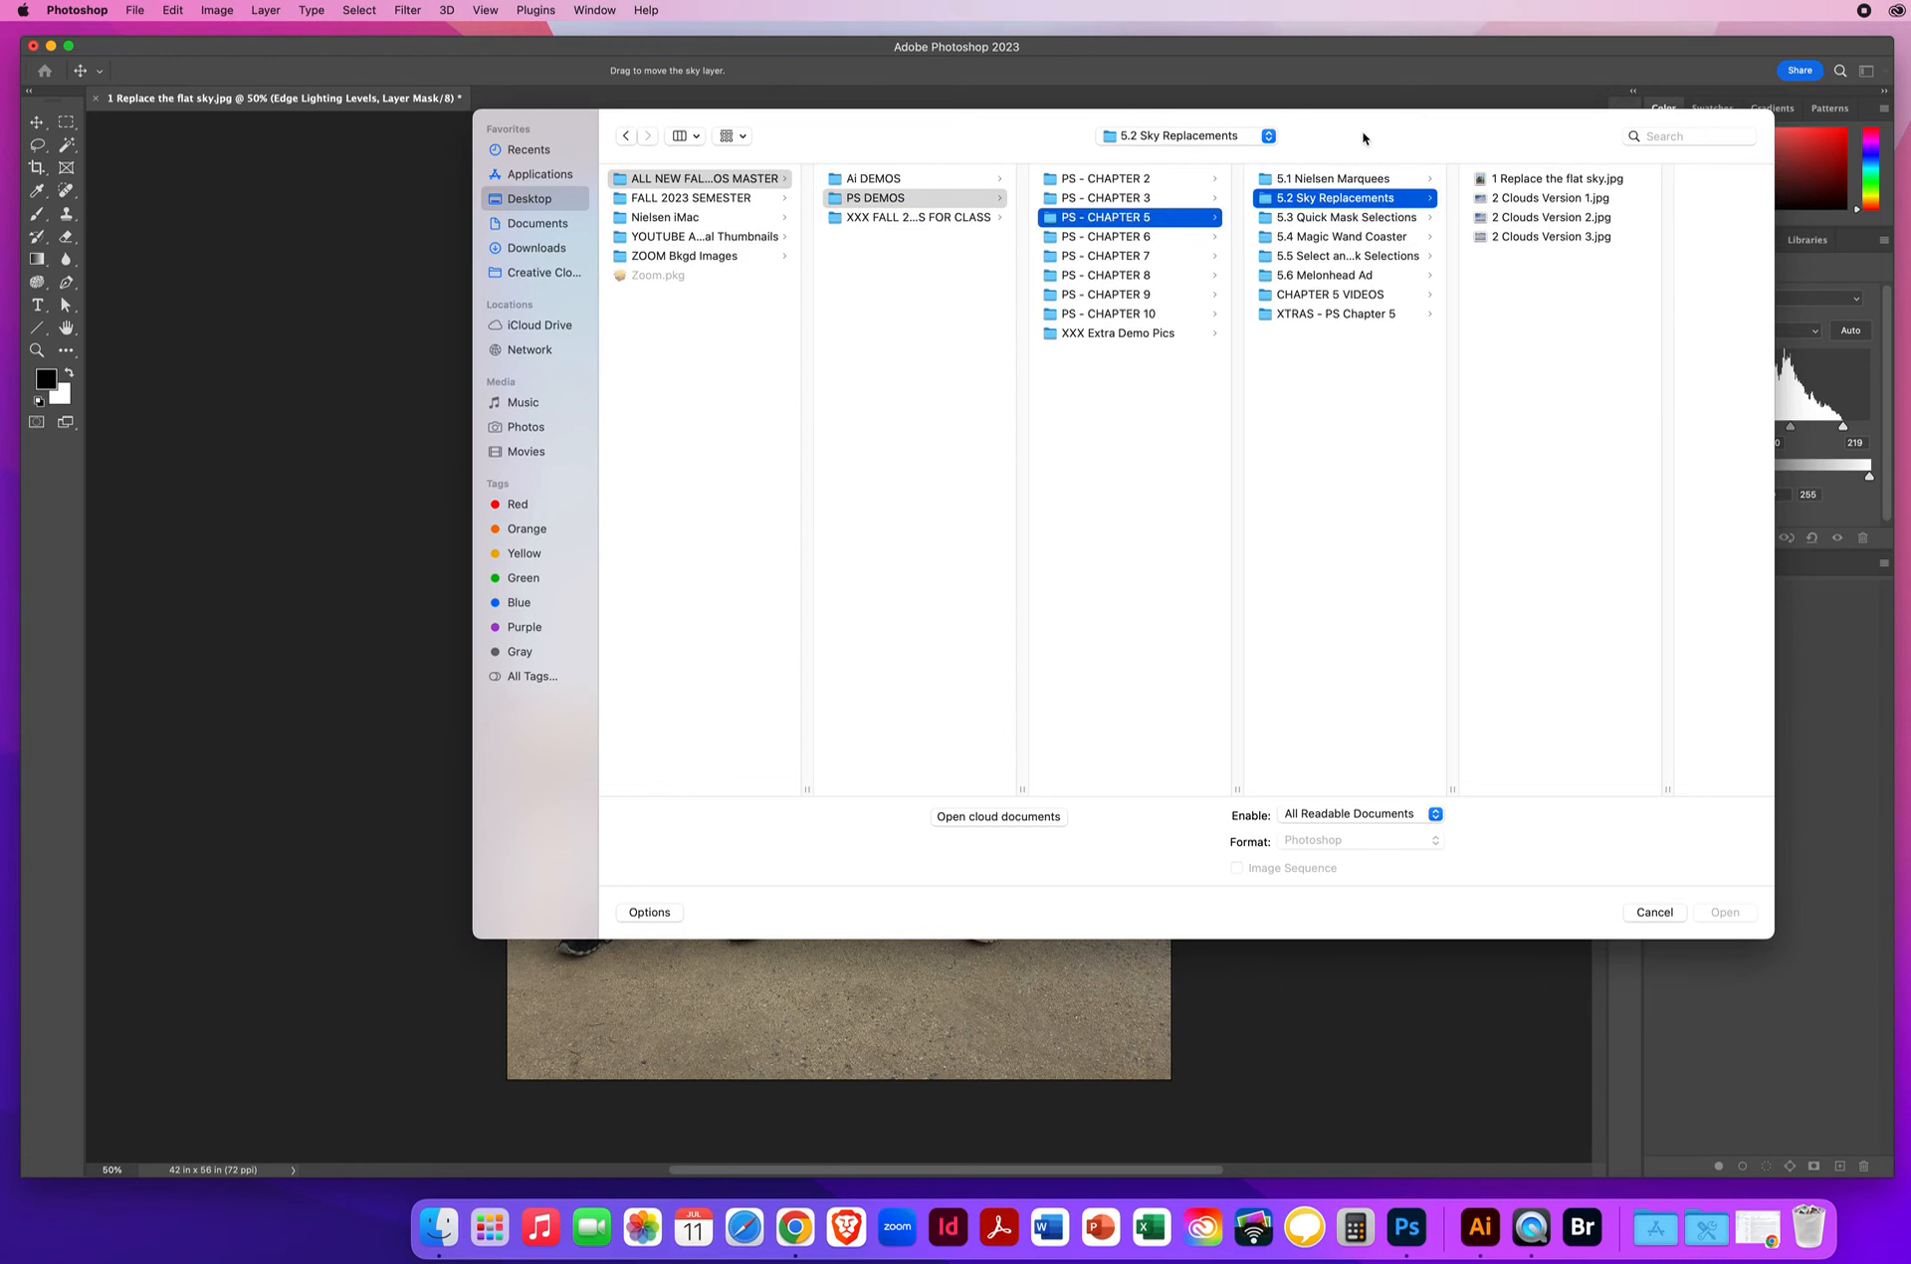
pyautogui.moveTo(1364, 138); pyautogui.dragTo(1194, 139)
pyautogui.click(1384, 199)
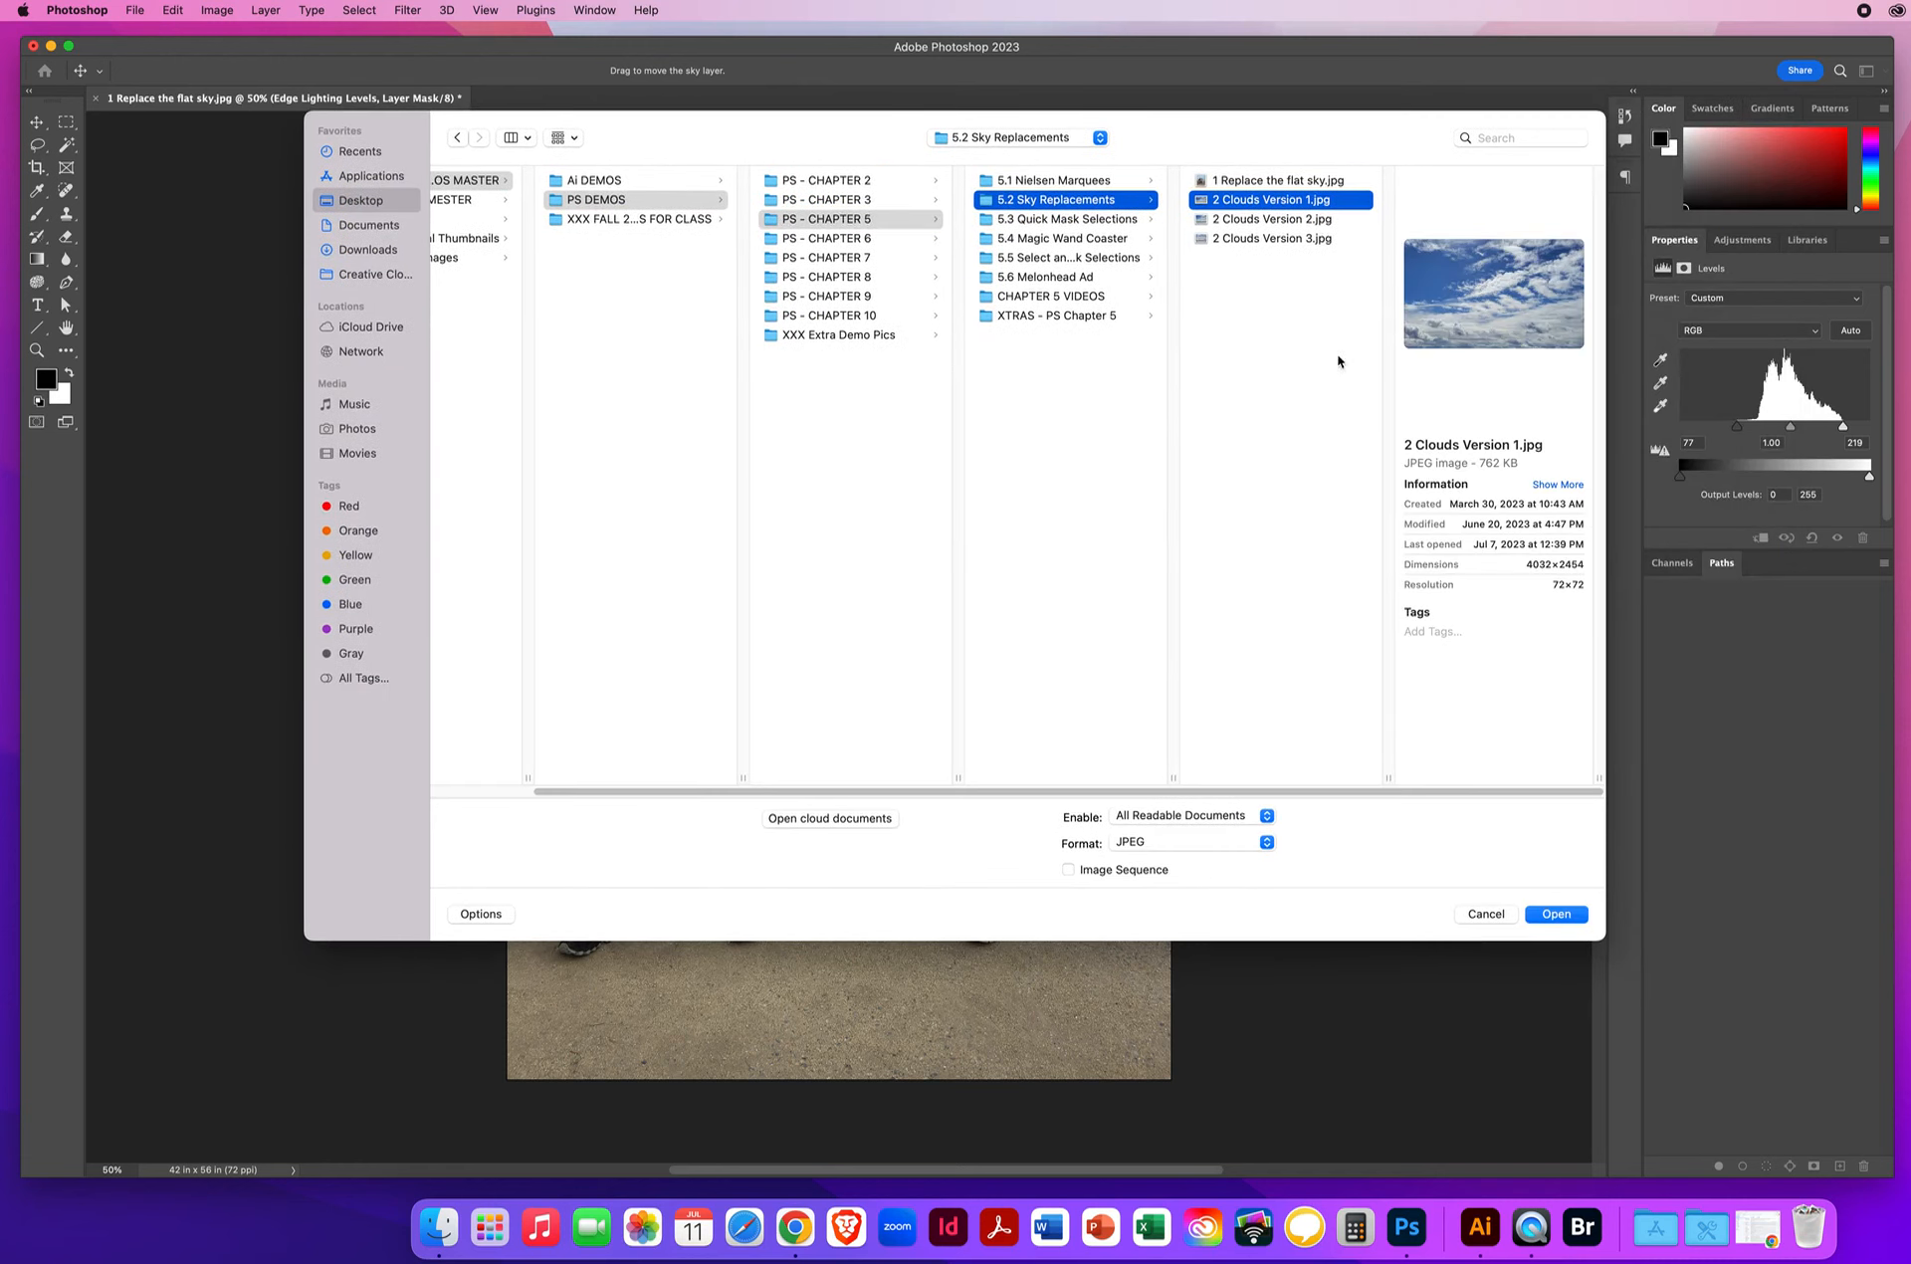
pyautogui.click(1238, 220)
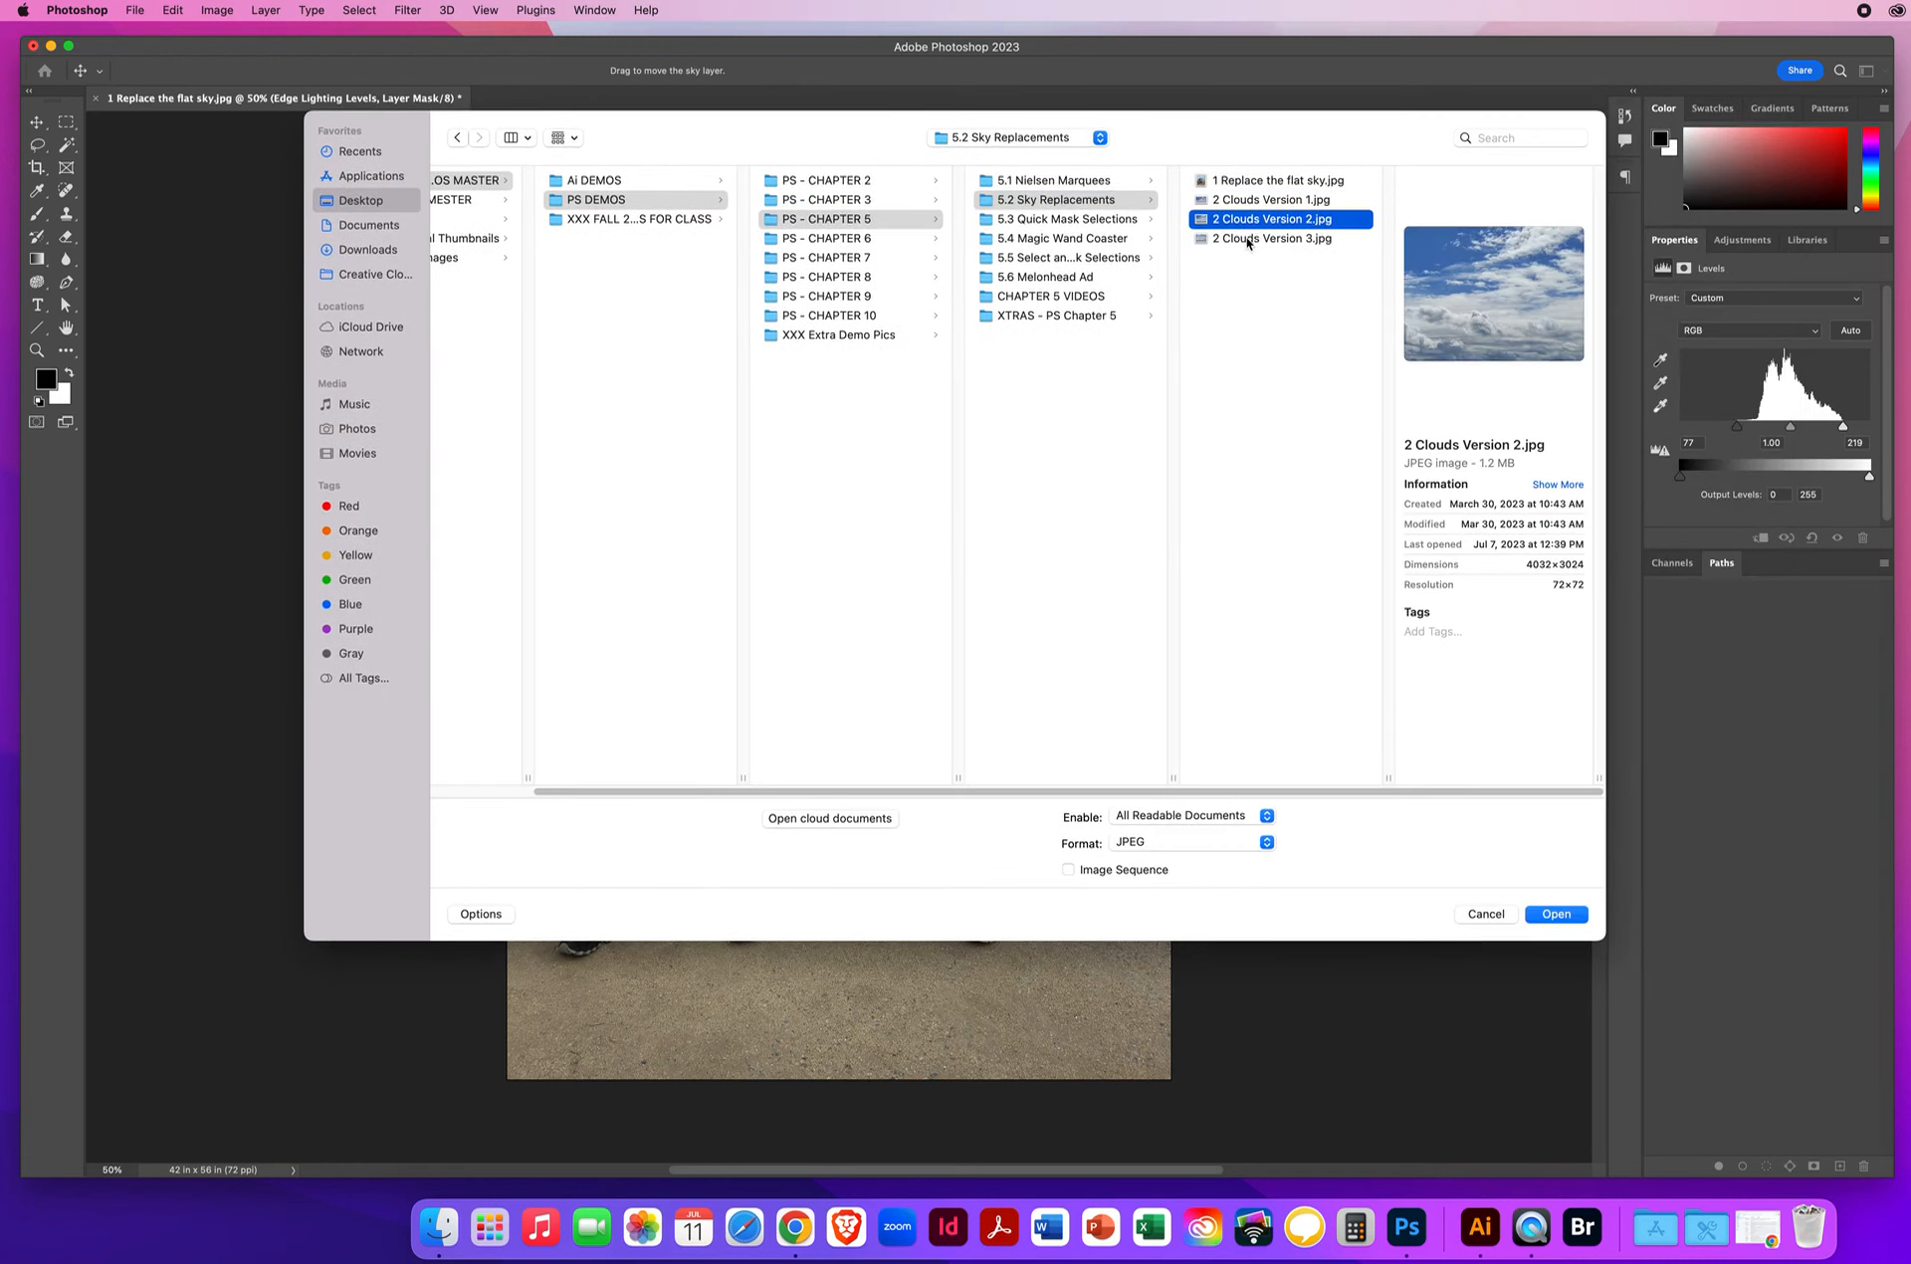
pyautogui.click(1247, 239)
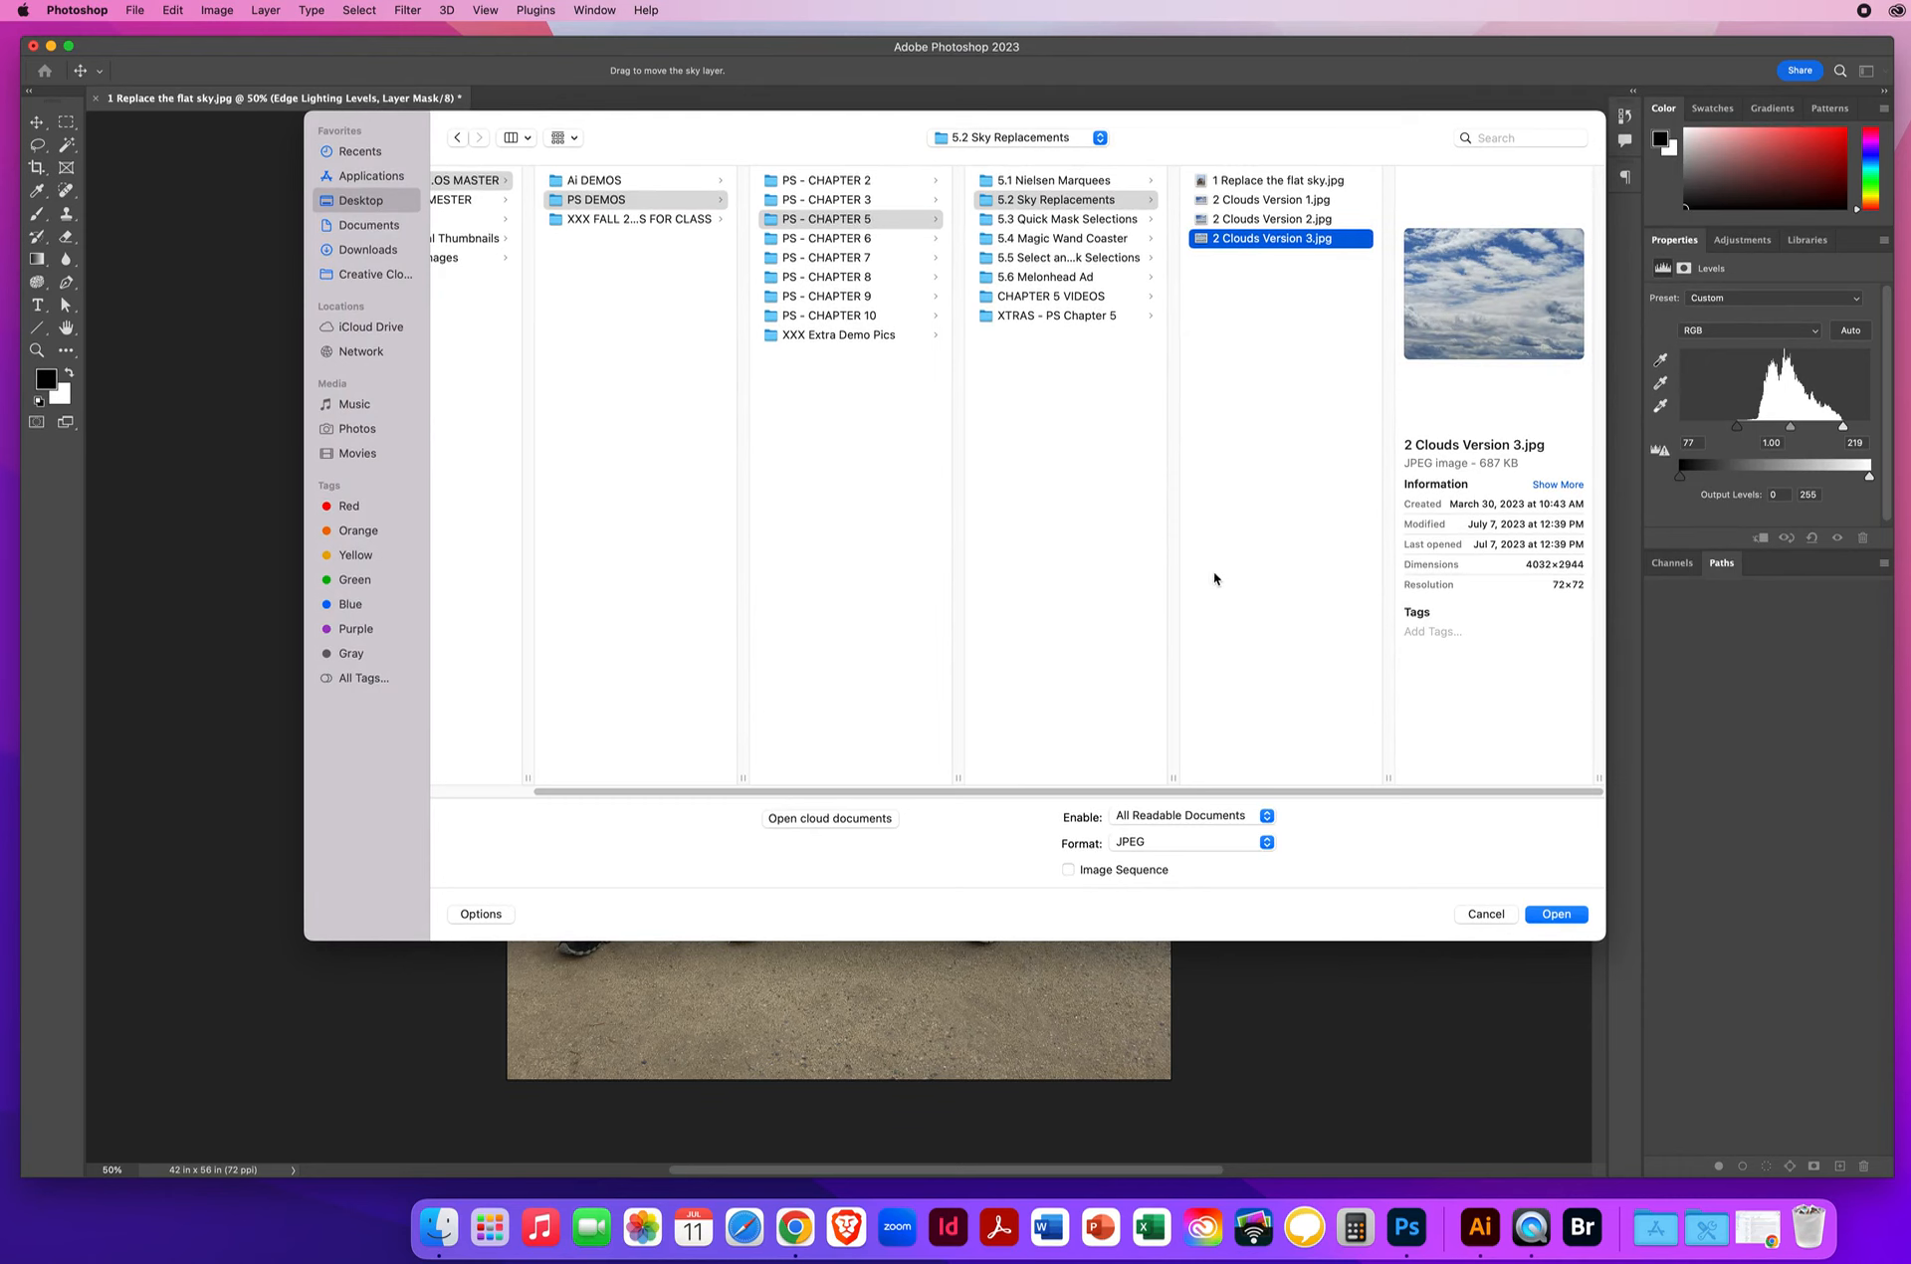
pyautogui.click(1557, 916)
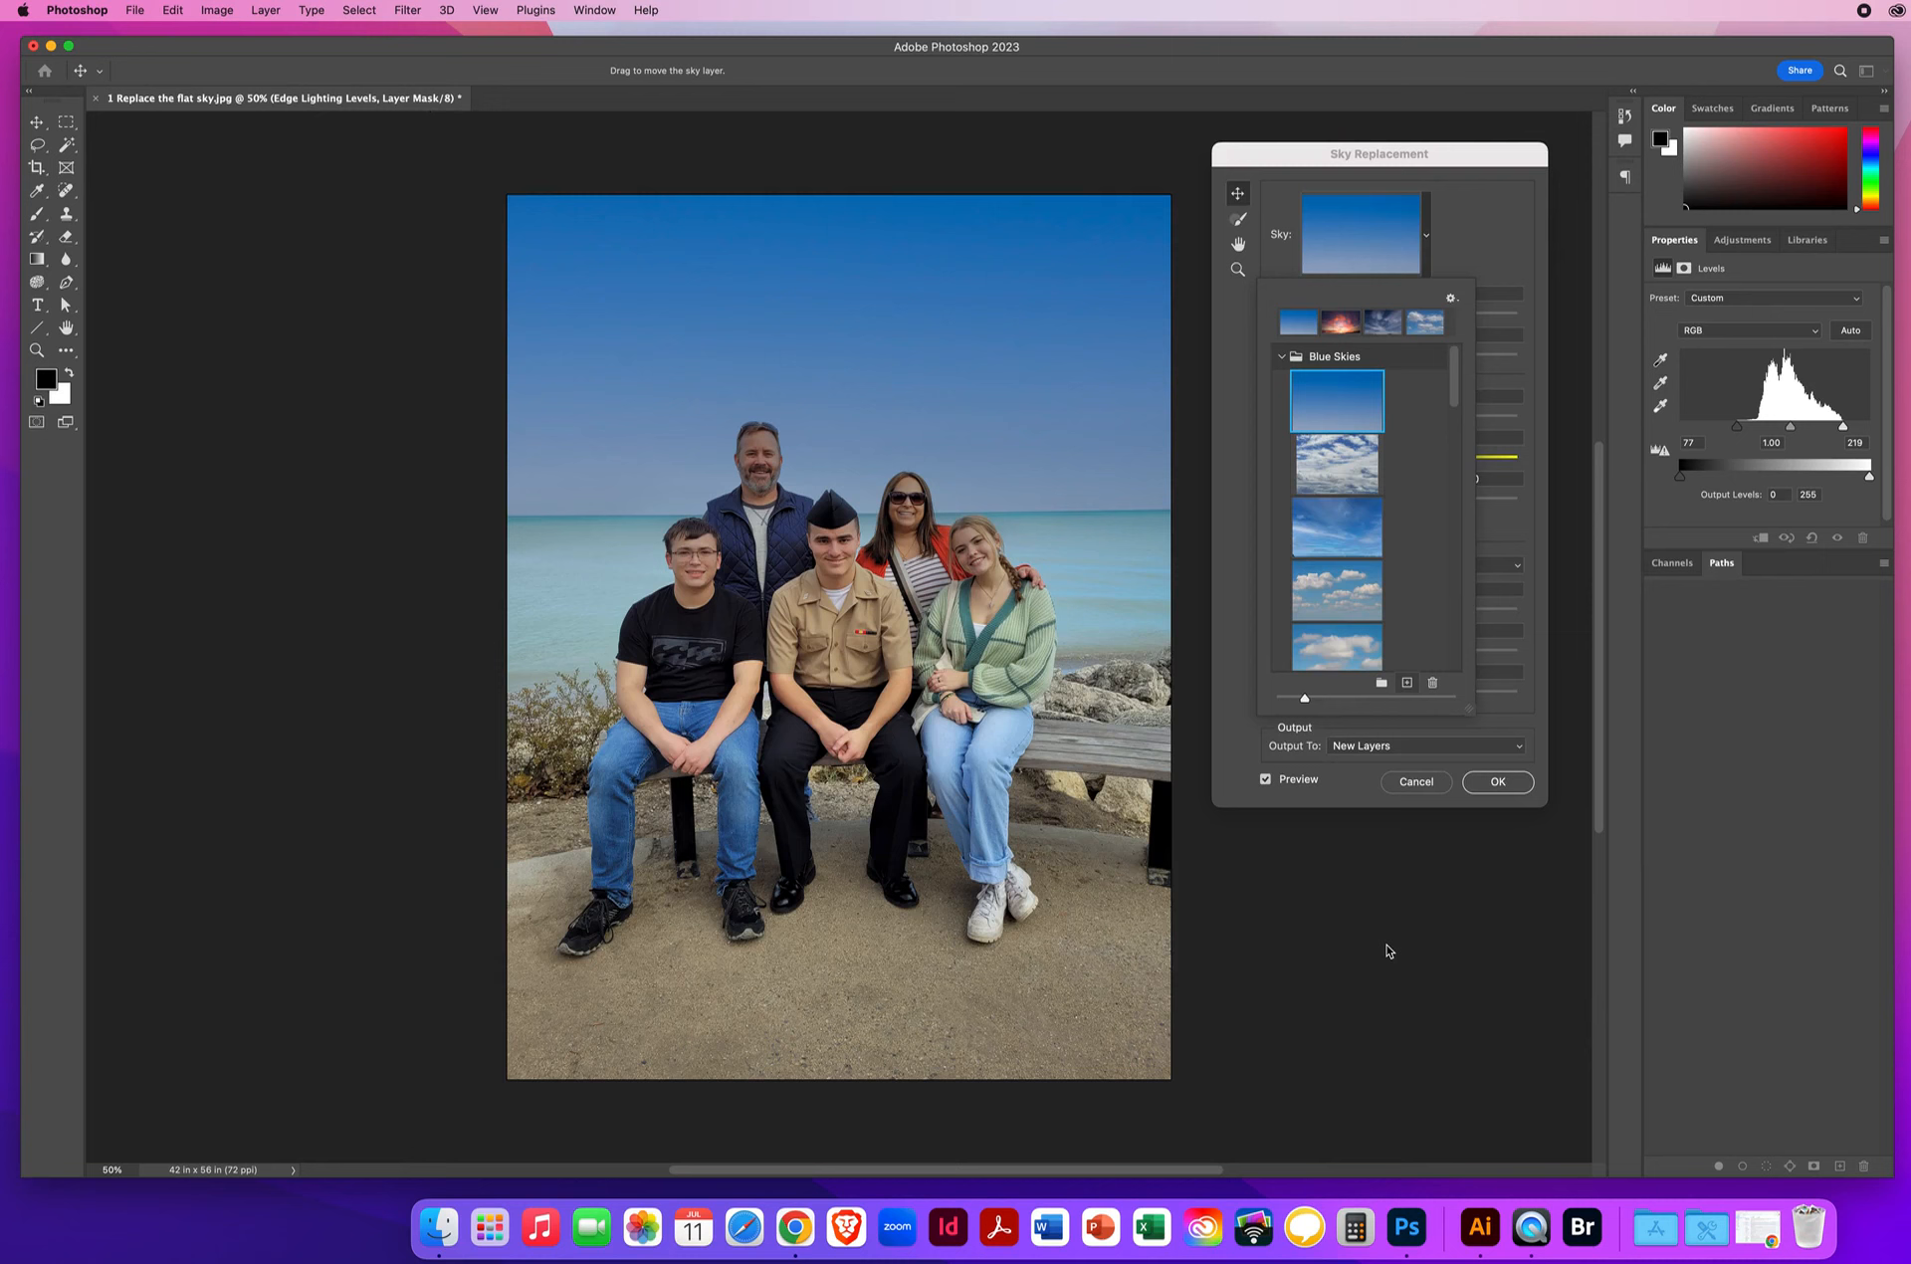
# Preview the imported '2 Clouds Version 3' puffy cloud sky behind the family.
pyautogui.click(1329, 465)
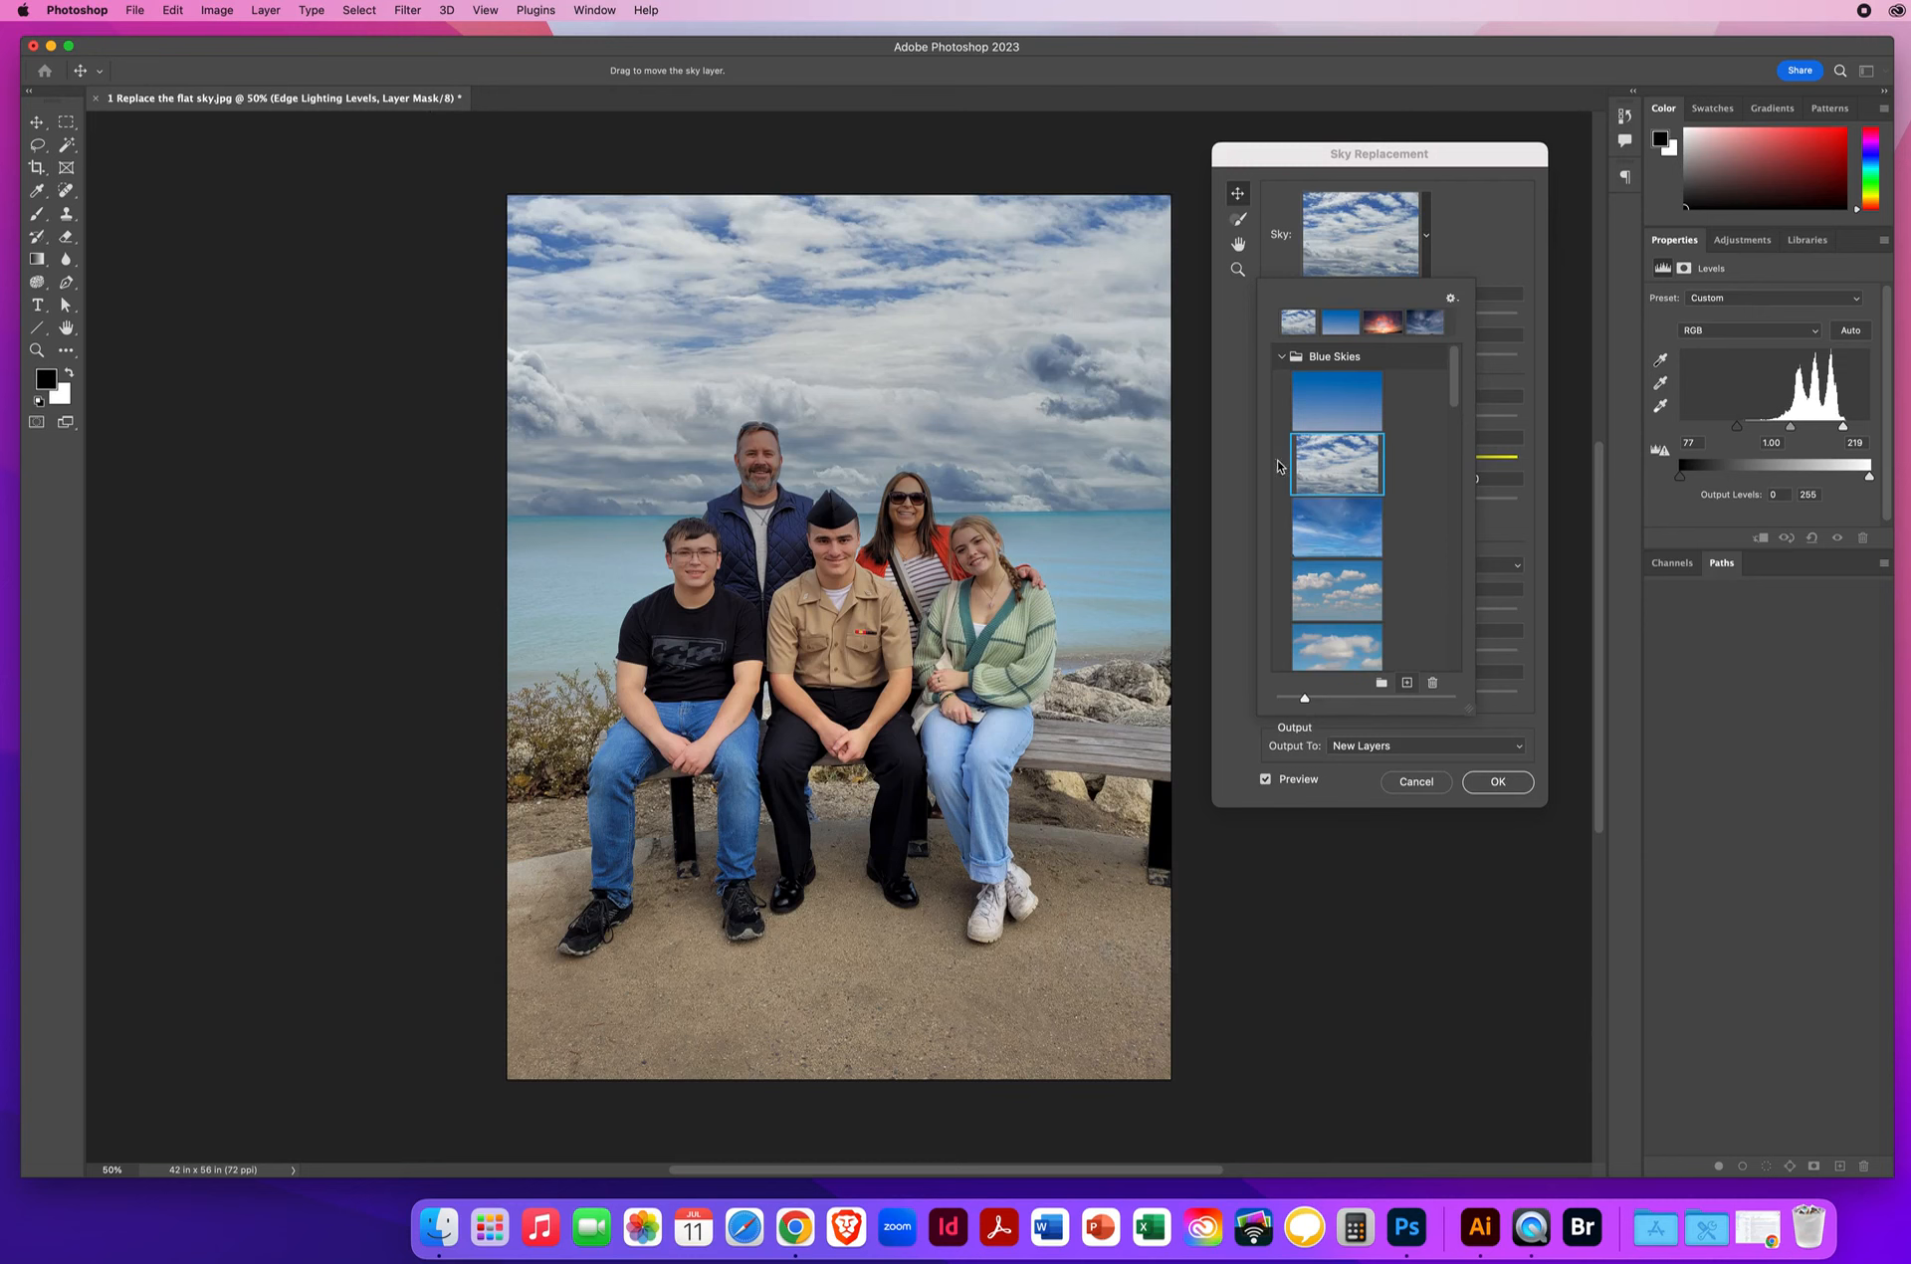
pyautogui.moveTo(1453, 394)
pyautogui.mouseDown()
pyautogui.moveTo(1434, 668)
pyautogui.moveTo(1424, 392)
pyautogui.mouseUp()
# Adjust the sky's Shift Edge and Fade Edge (65), and set Scale to 111 to fill the frame.
pyautogui.click(1474, 251)
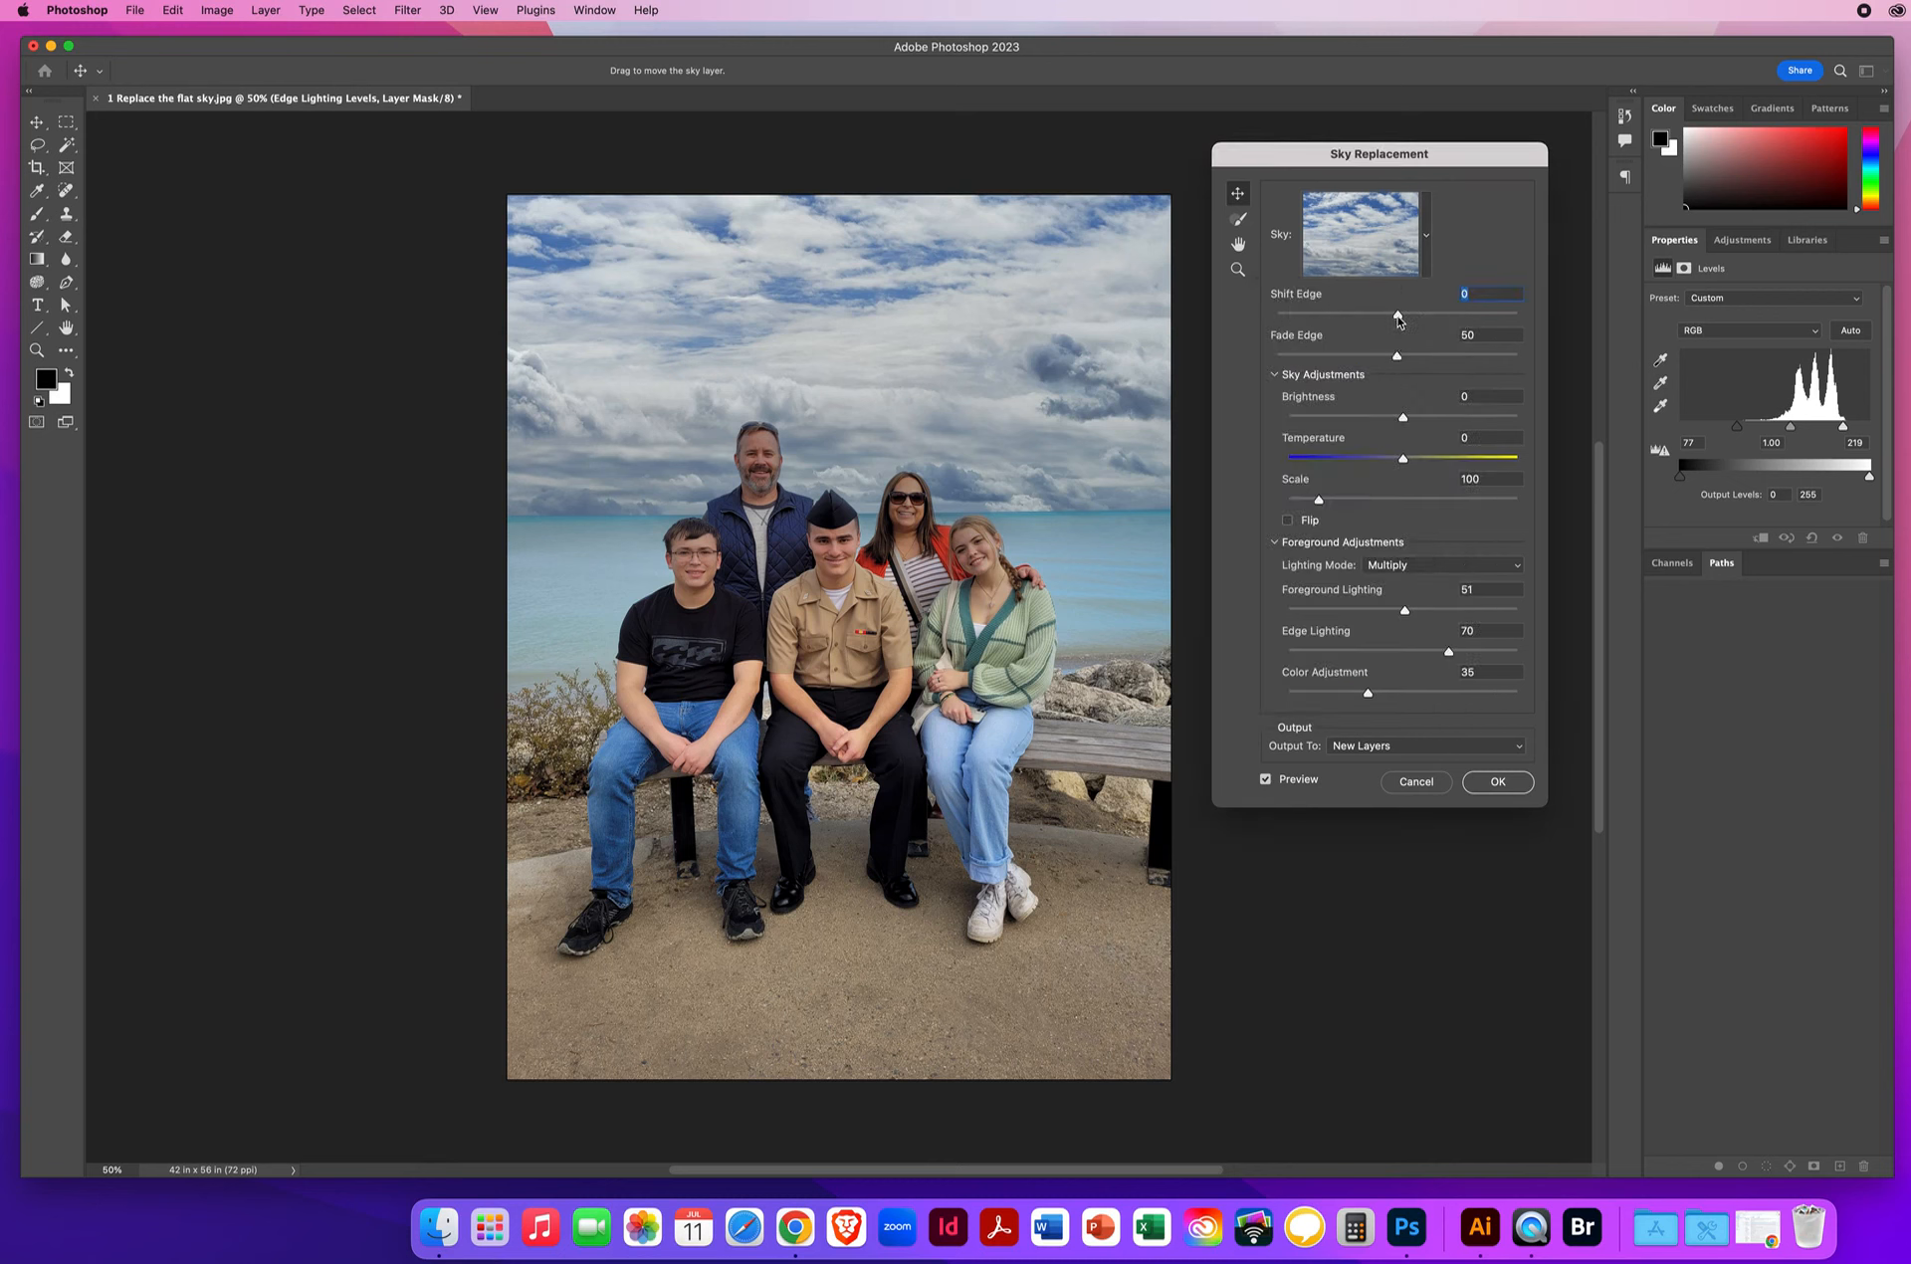
pyautogui.moveTo(1398, 316); pyautogui.dragTo(1343, 318)
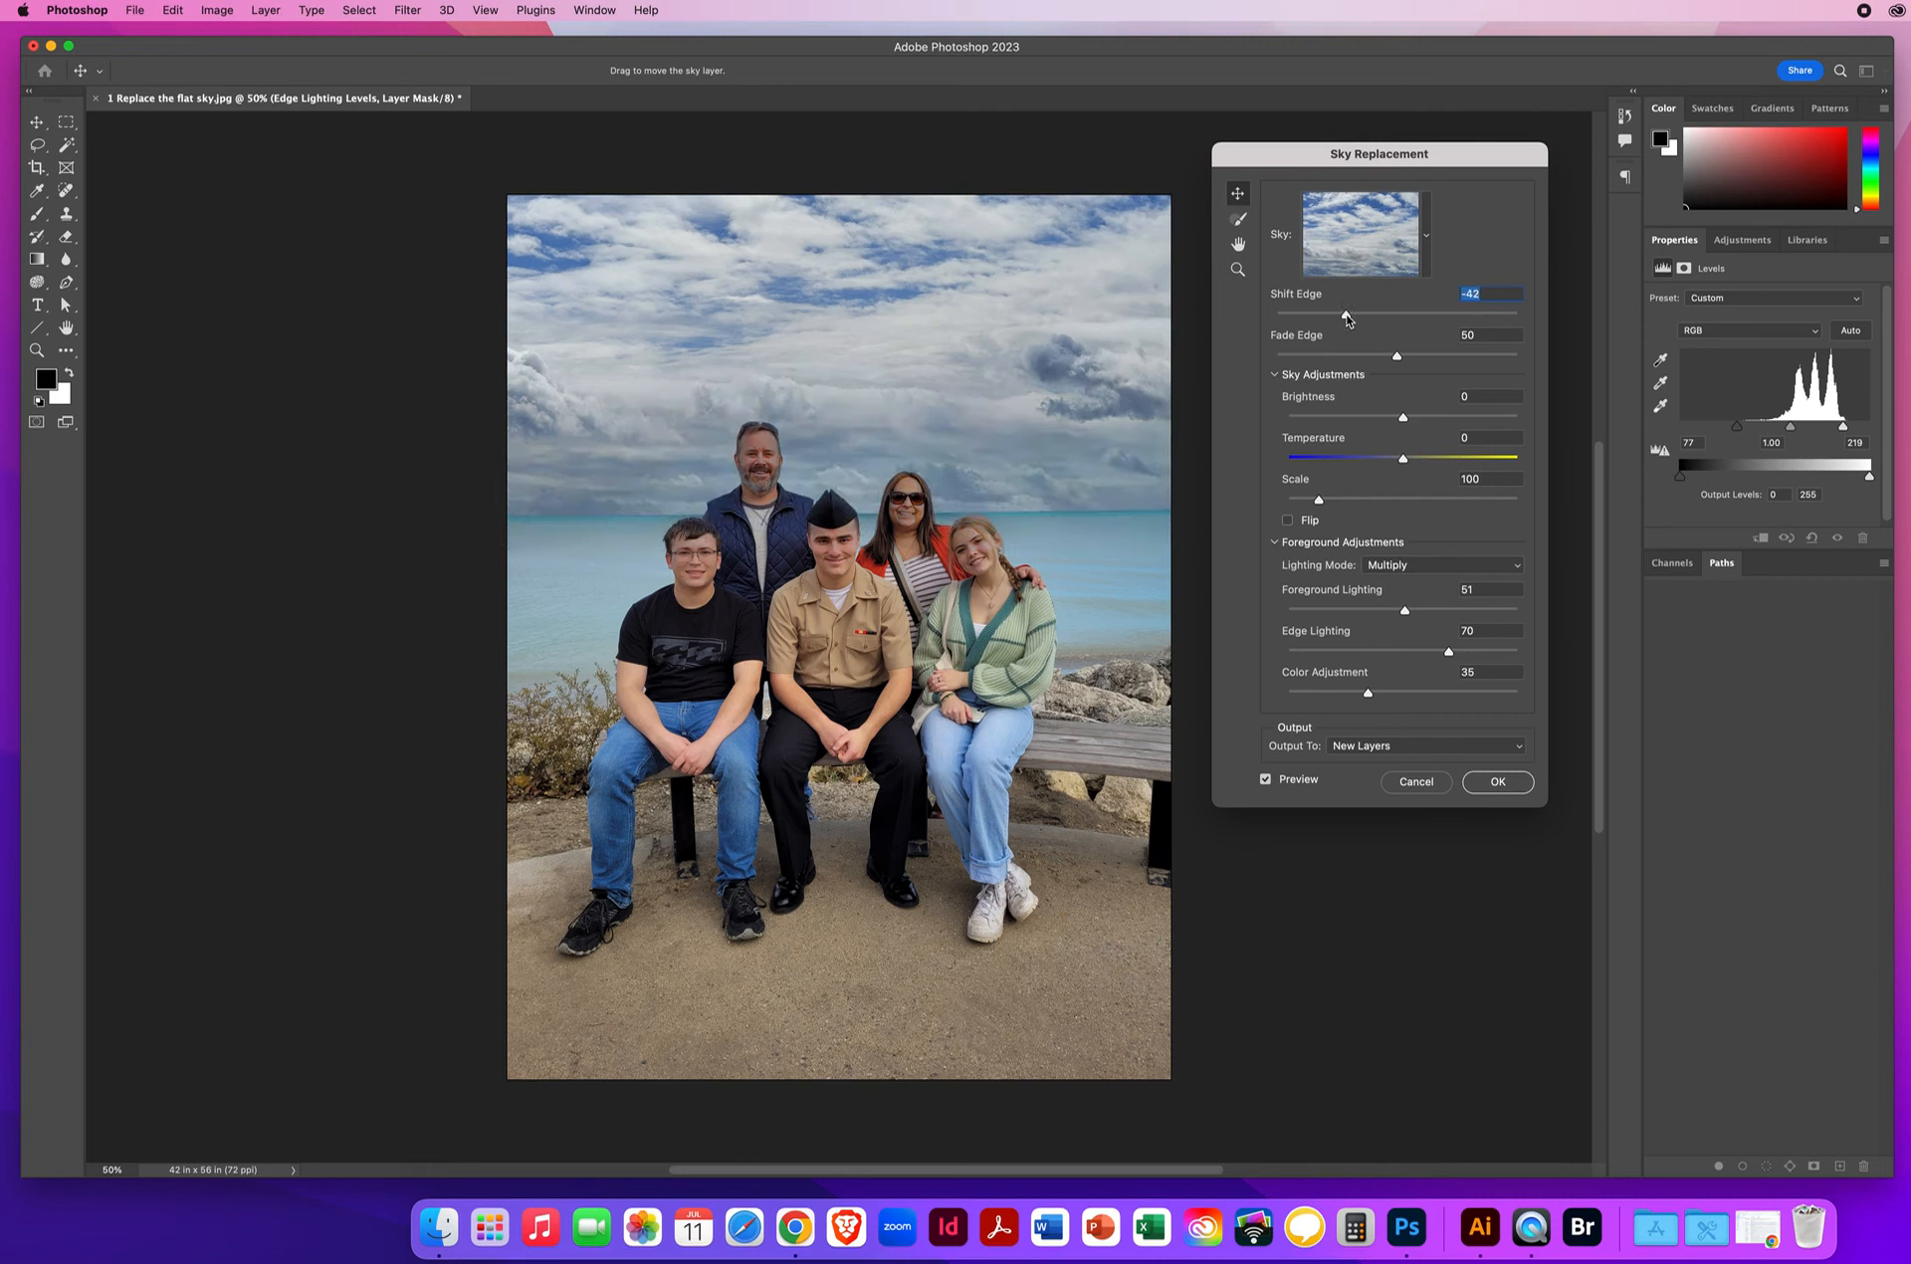
pyautogui.moveTo(1399, 359); pyautogui.dragTo(1449, 362)
pyautogui.moveTo(1457, 357); pyautogui.dragTo(1407, 464)
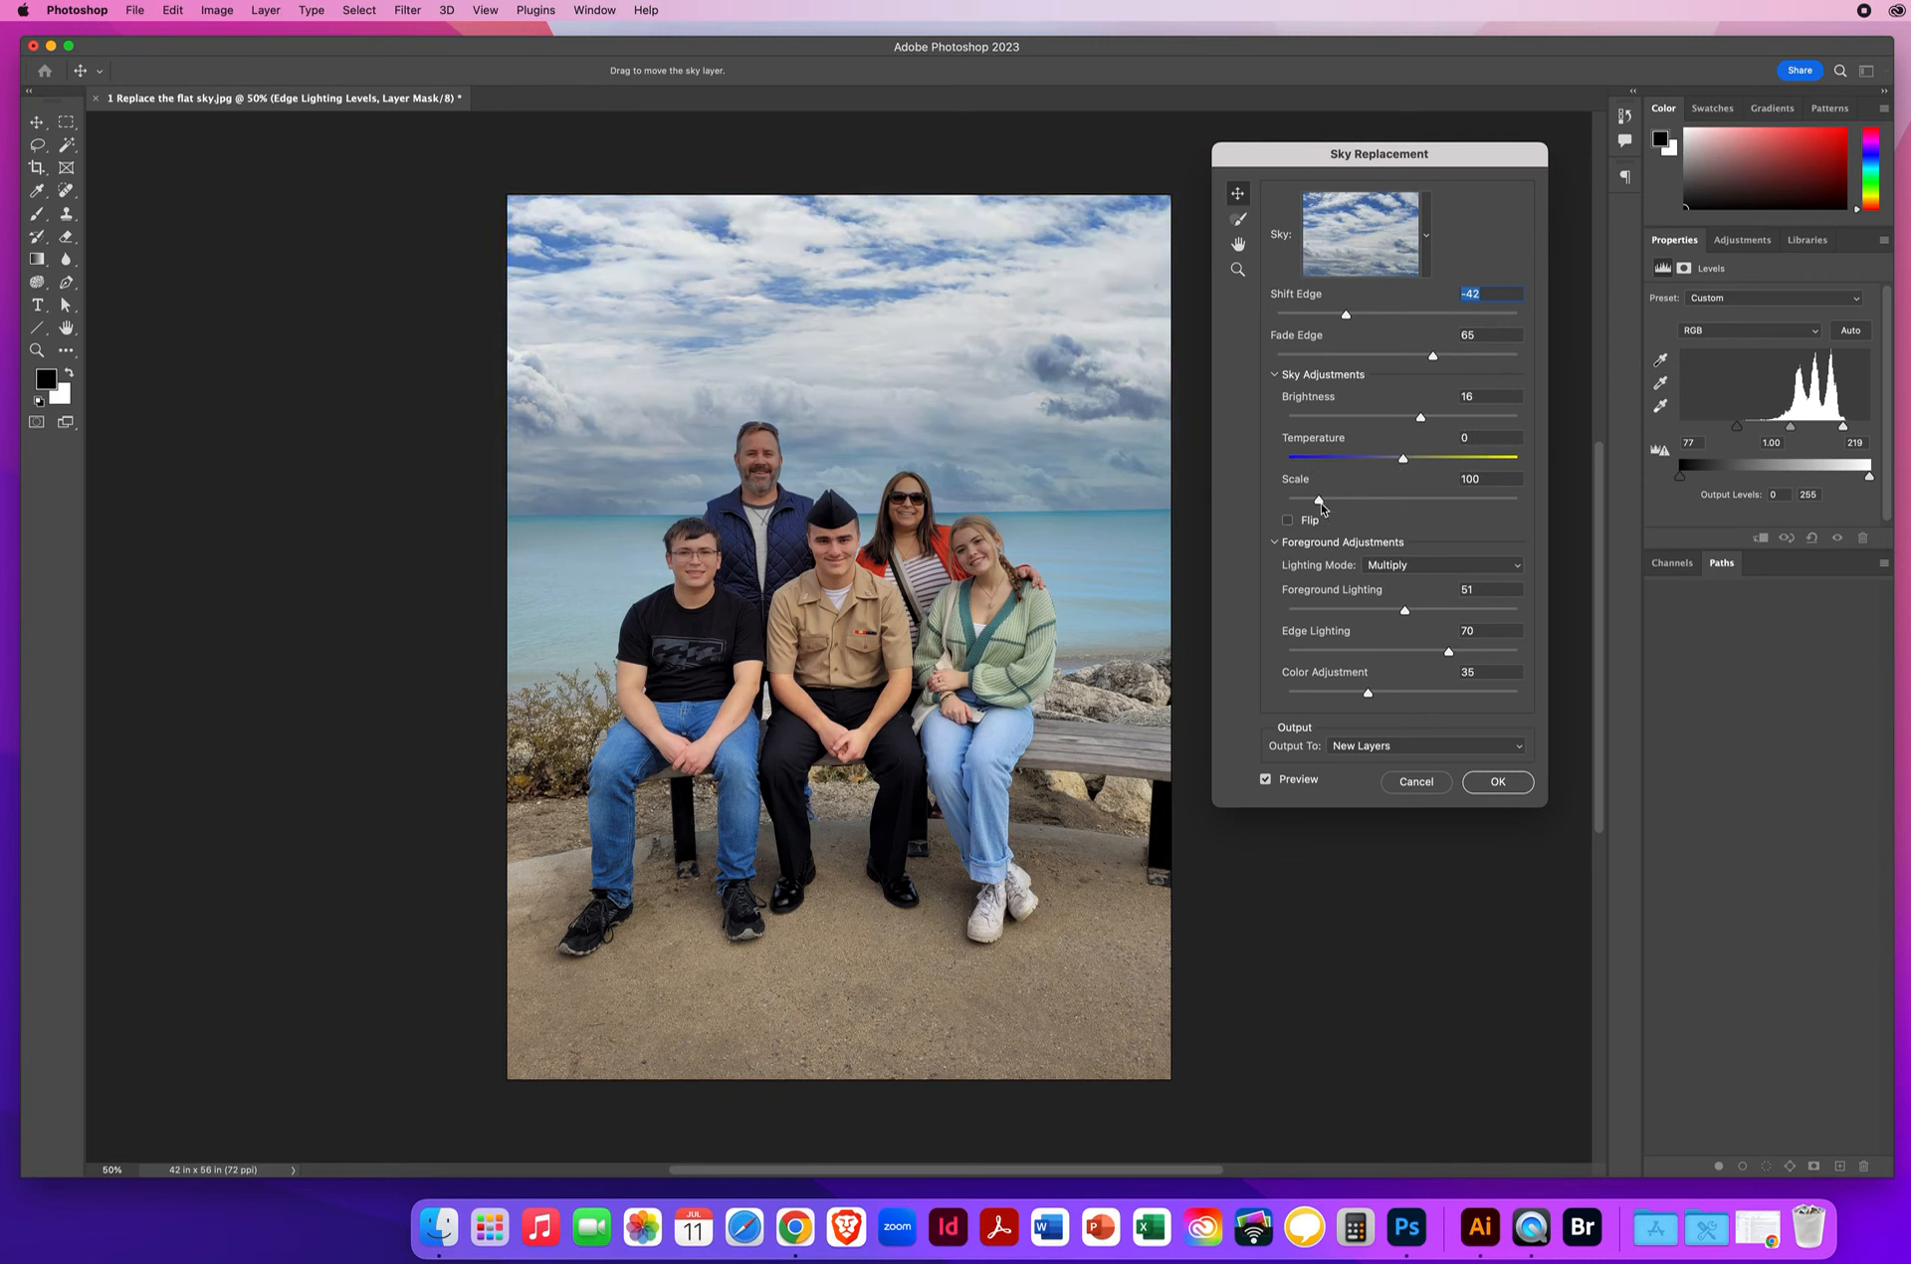
pyautogui.moveTo(1320, 504)
pyautogui.mouseDown()
pyautogui.moveTo(1361, 505)
pyautogui.moveTo(1305, 506)
pyautogui.mouseUp()
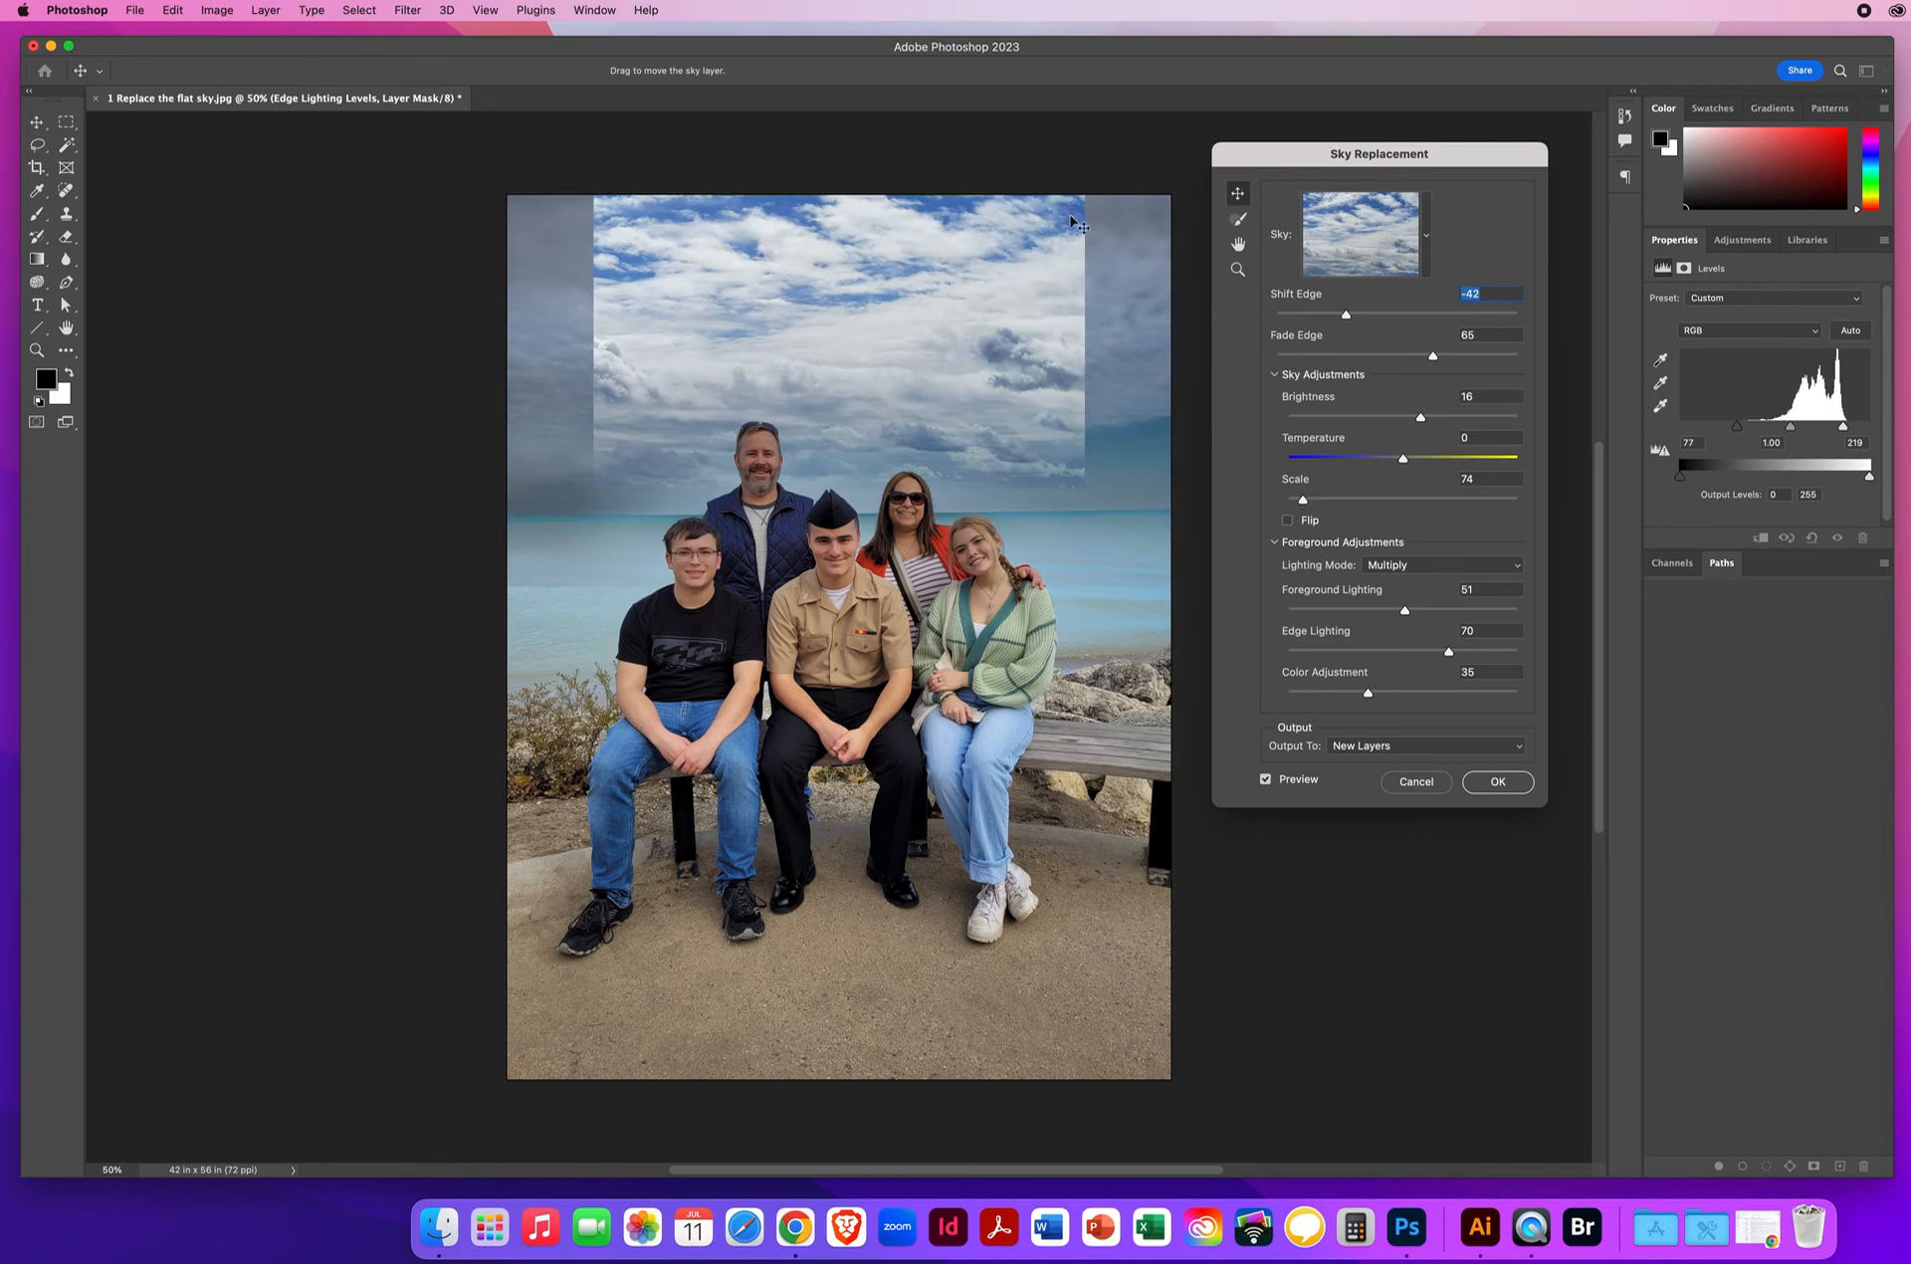
pyautogui.moveTo(1305, 508); pyautogui.dragTo(1328, 504)
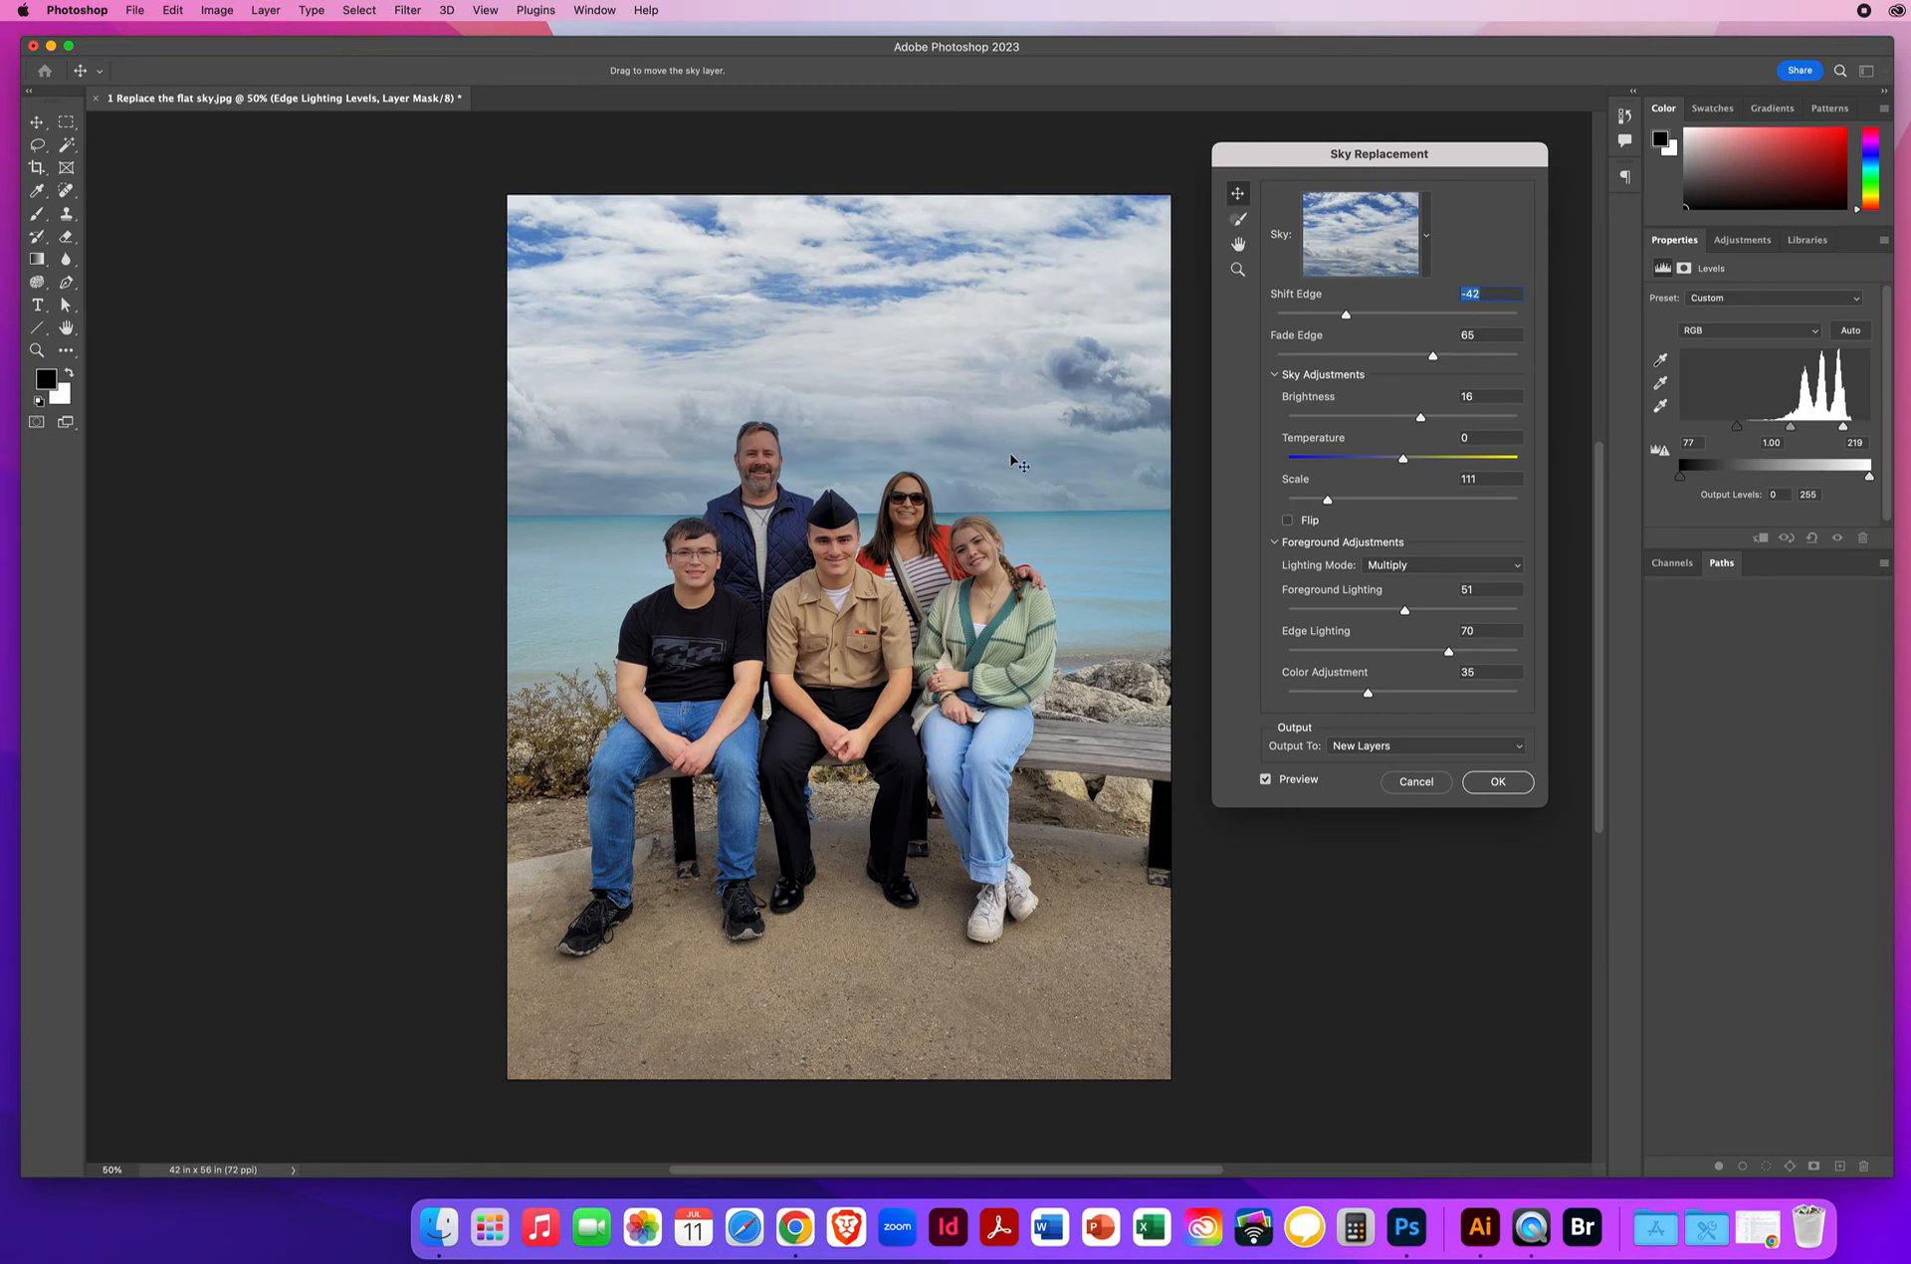
# Apply the cloud sky, then select and collapse the Sky Replacement Group.
pyautogui.click(1498, 784)
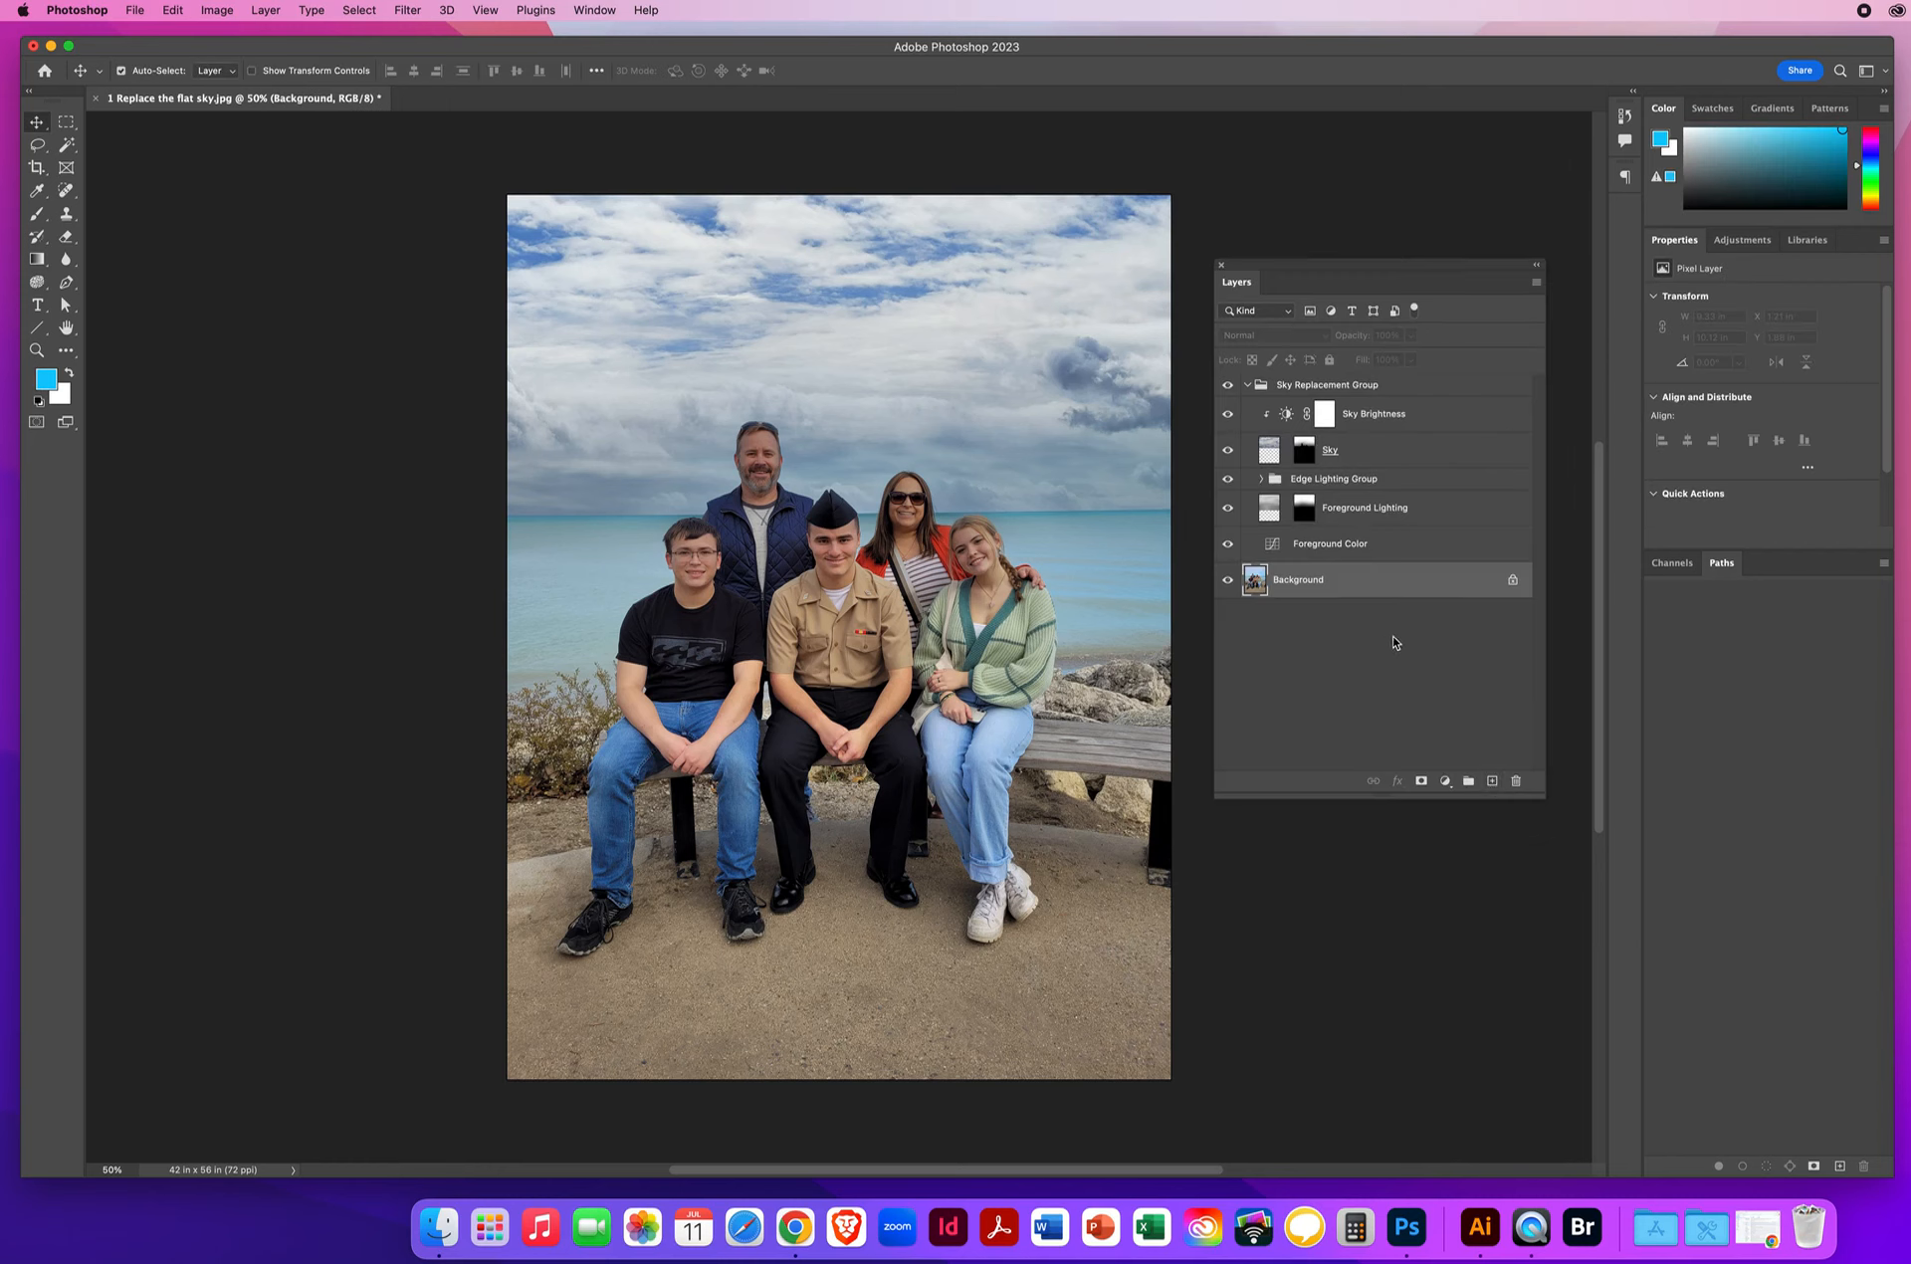
pyautogui.click(1413, 388)
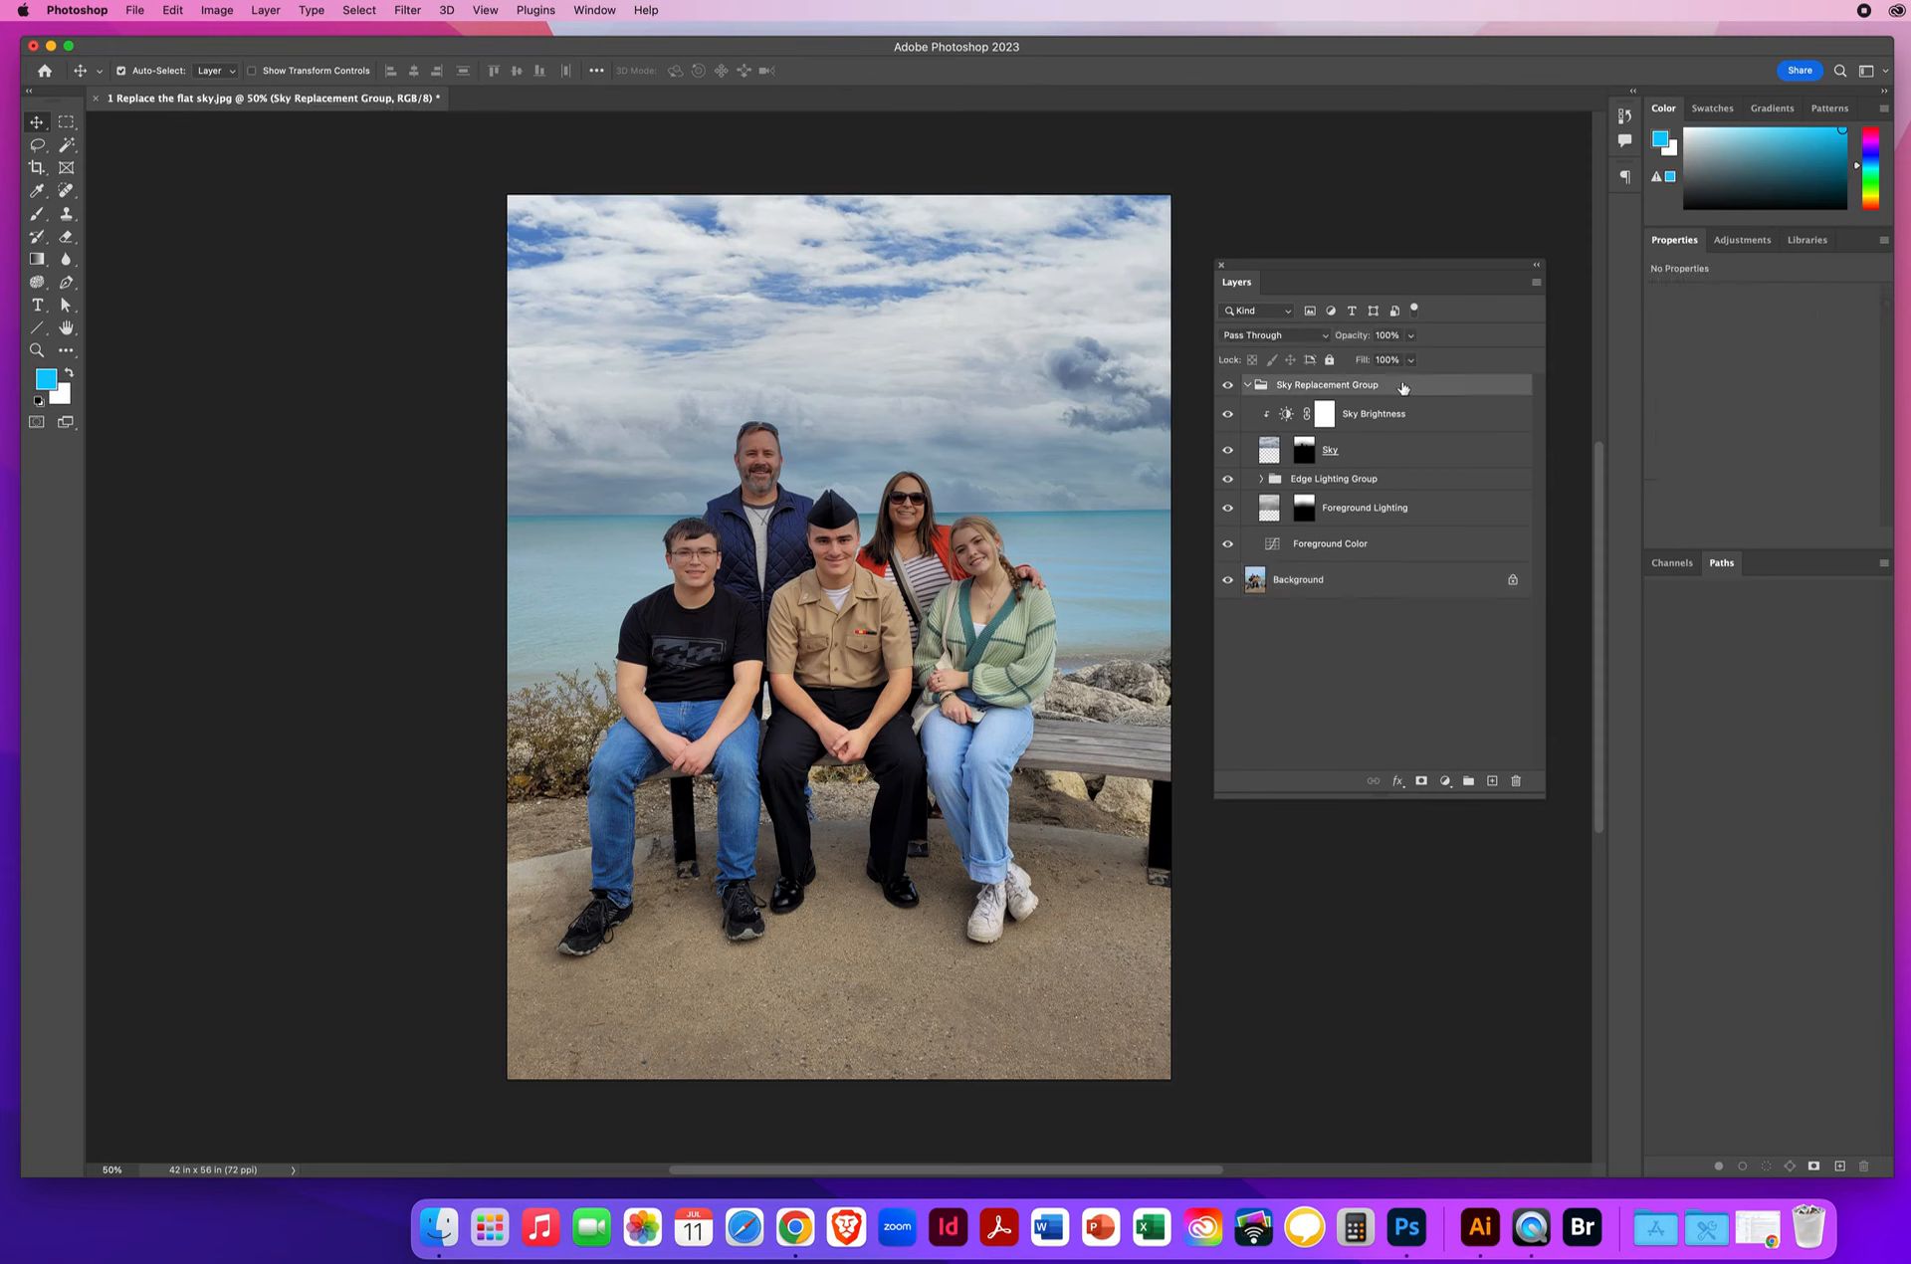
pyautogui.click(1249, 385)
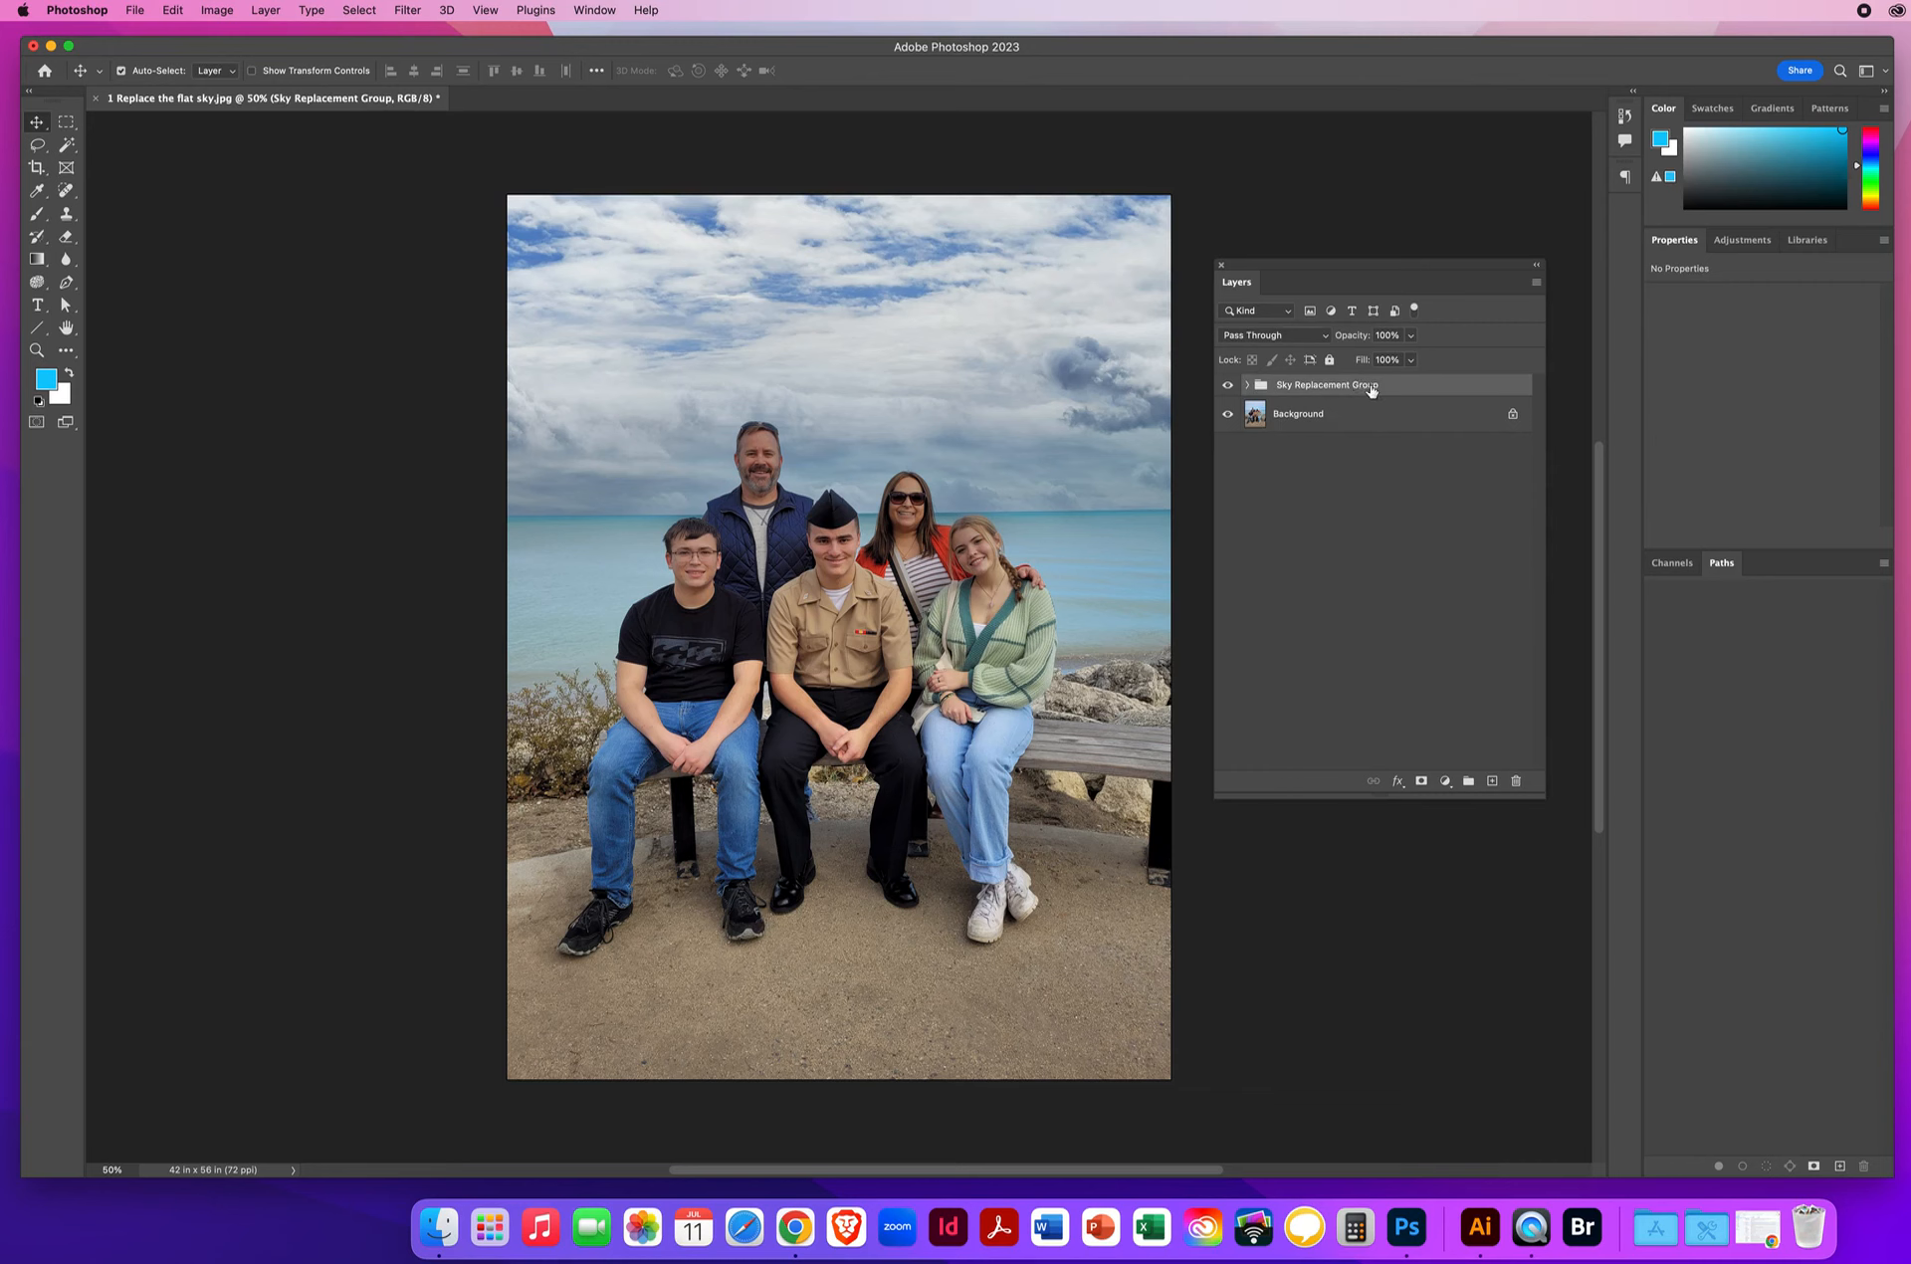
# Compare the cloud sky with the original, then delete the Sky Replacement Group.
pyautogui.click(1229, 386)
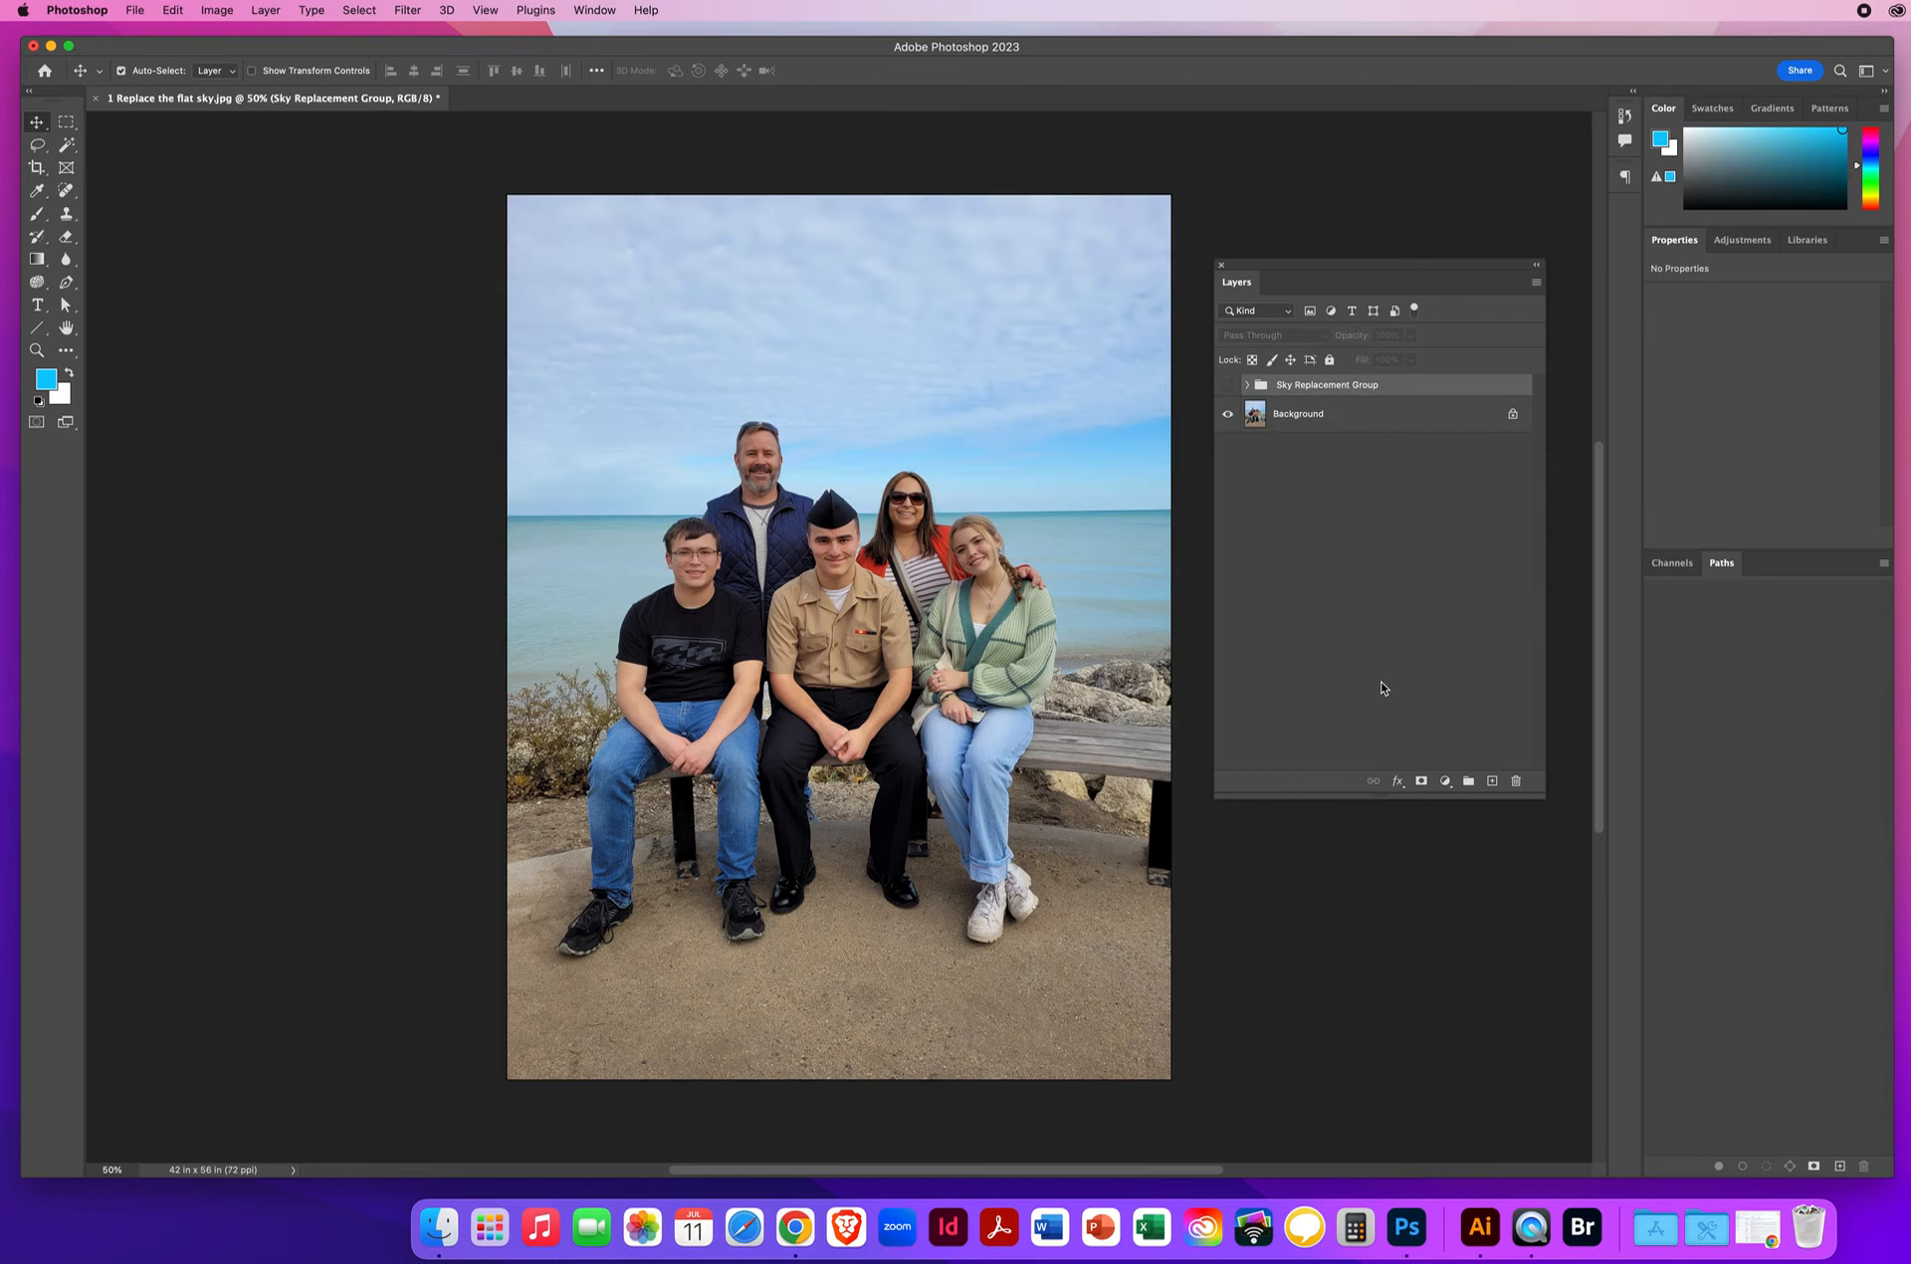
pyautogui.click(1228, 388)
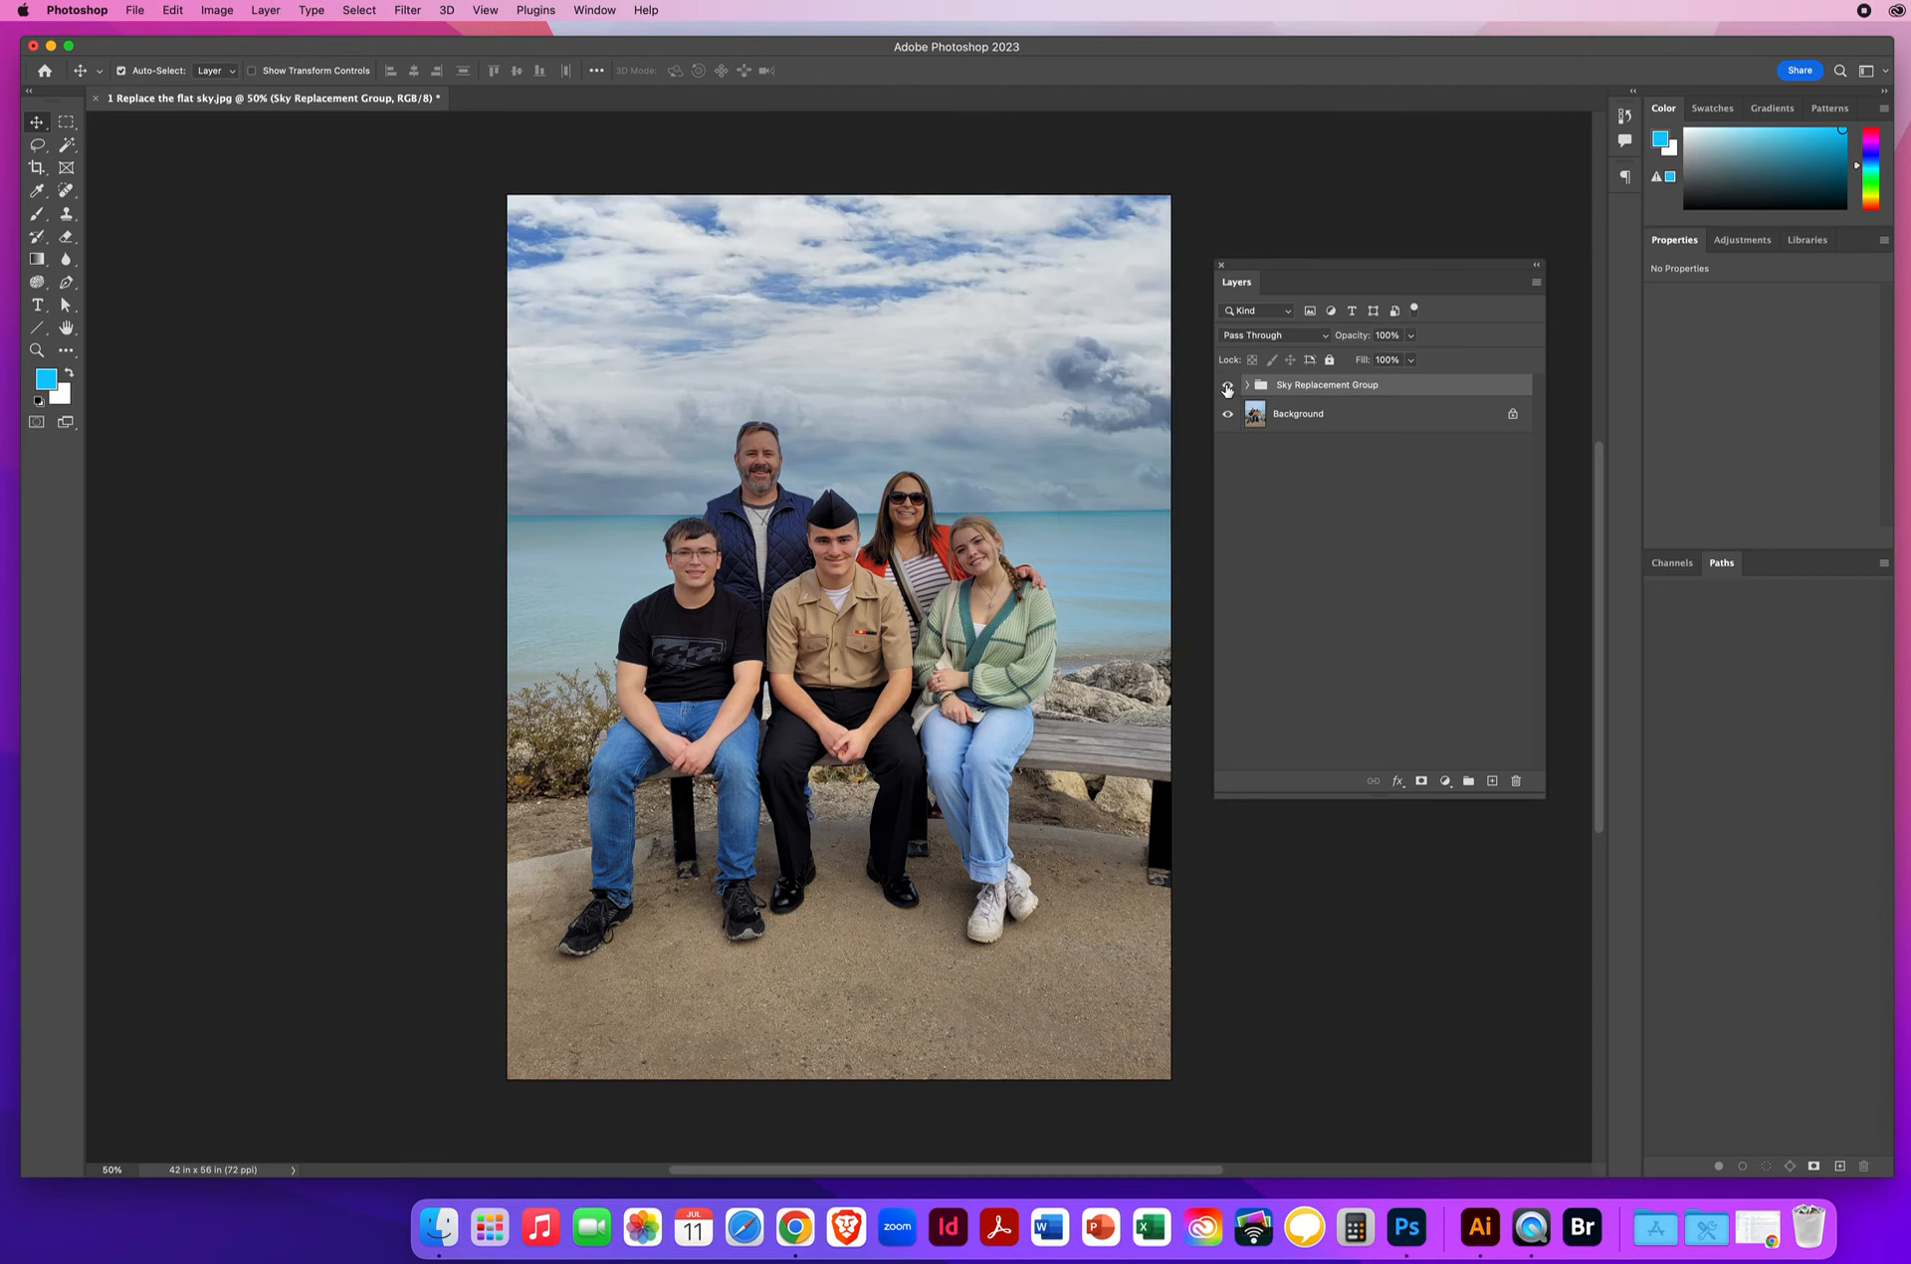
pyautogui.click(1227, 388)
pyautogui.click(1227, 387)
pyautogui.click(1228, 387)
pyautogui.click(1227, 387)
pyautogui.moveTo(1388, 388); pyautogui.dragTo(1517, 782)
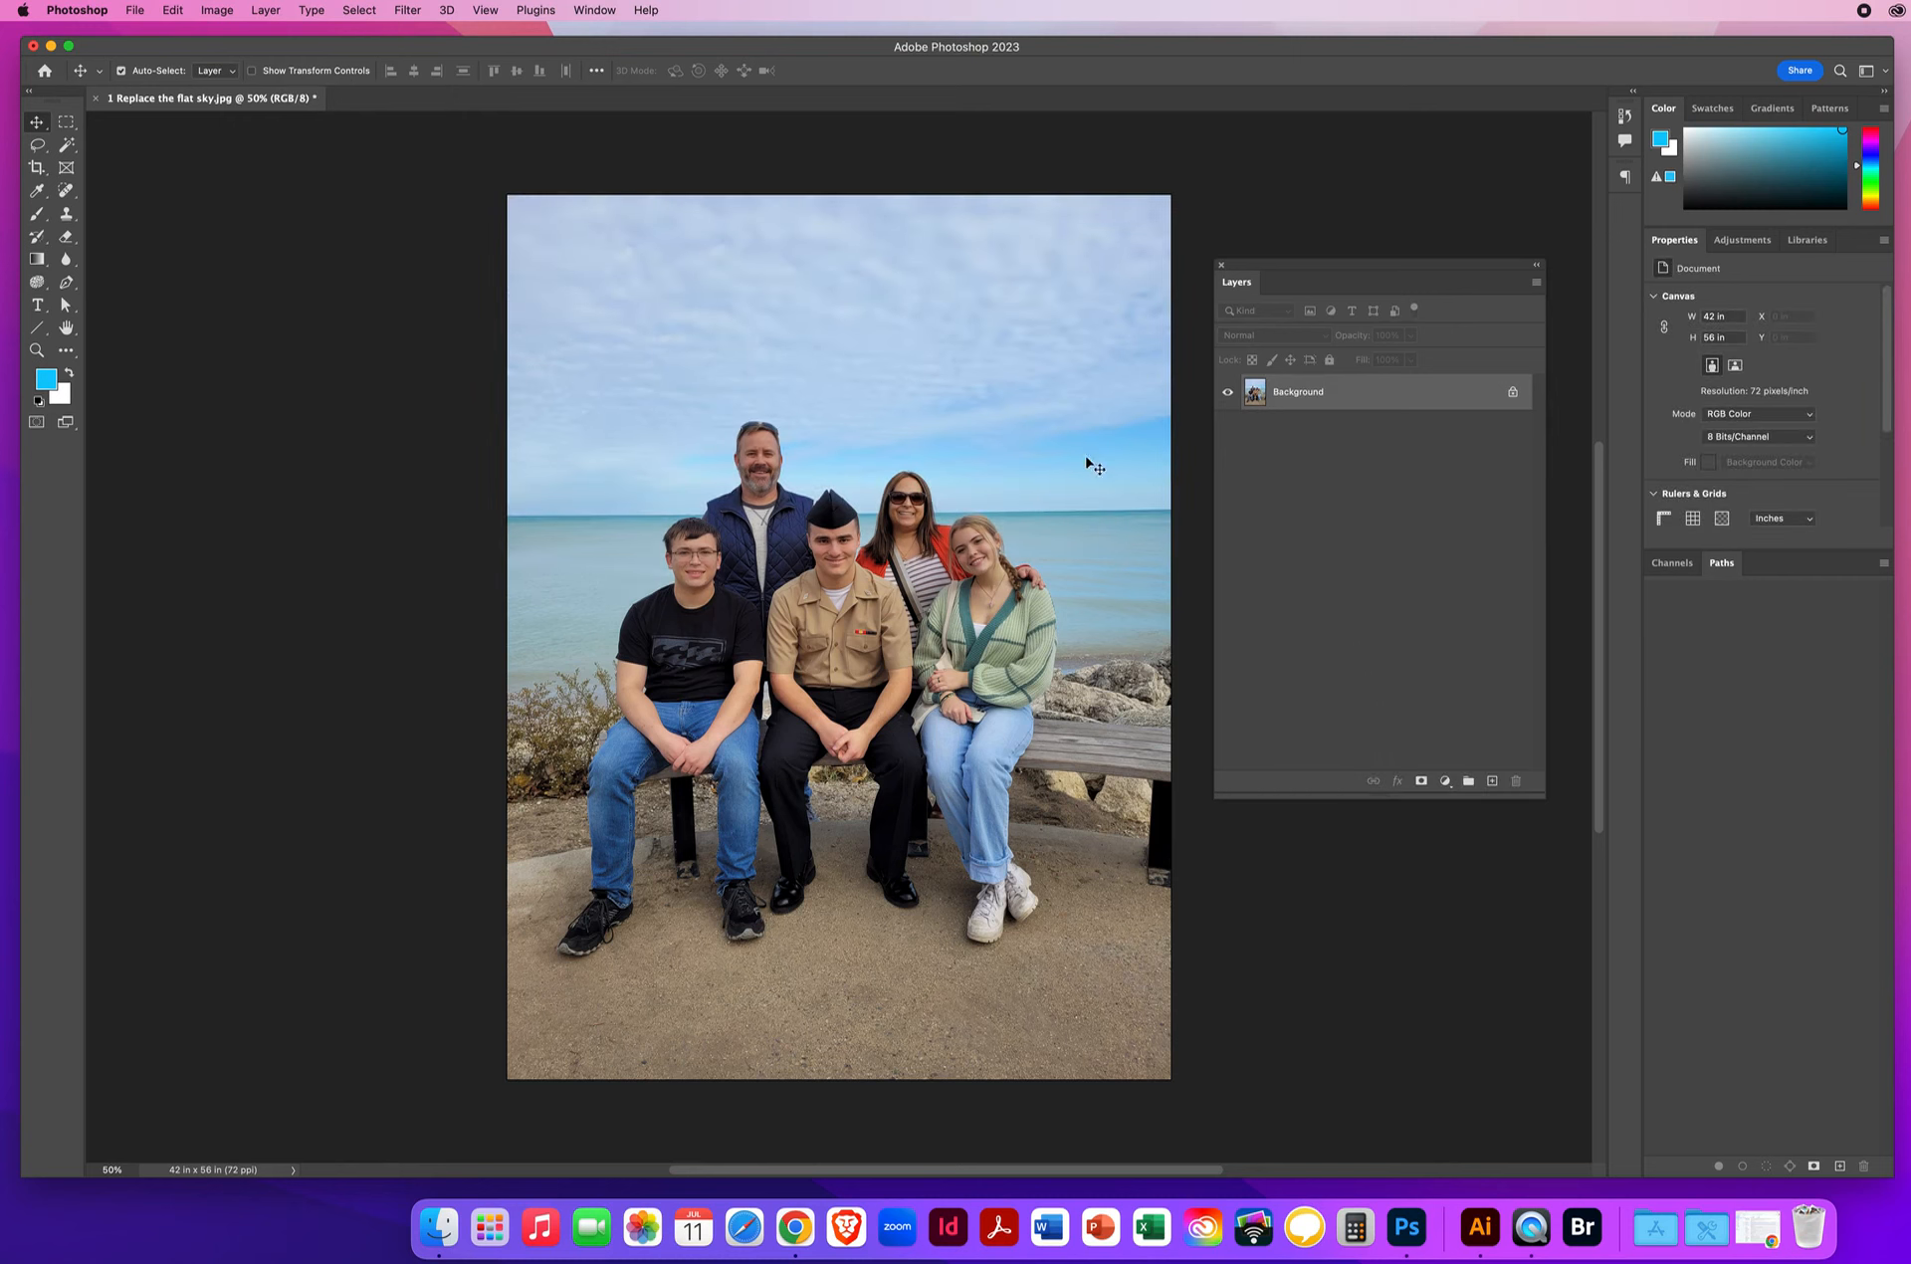
# Reopen Sky Replacement and, after trying a stormy grey sky, pick the fiery sunset preset.
pyautogui.click(172, 11)
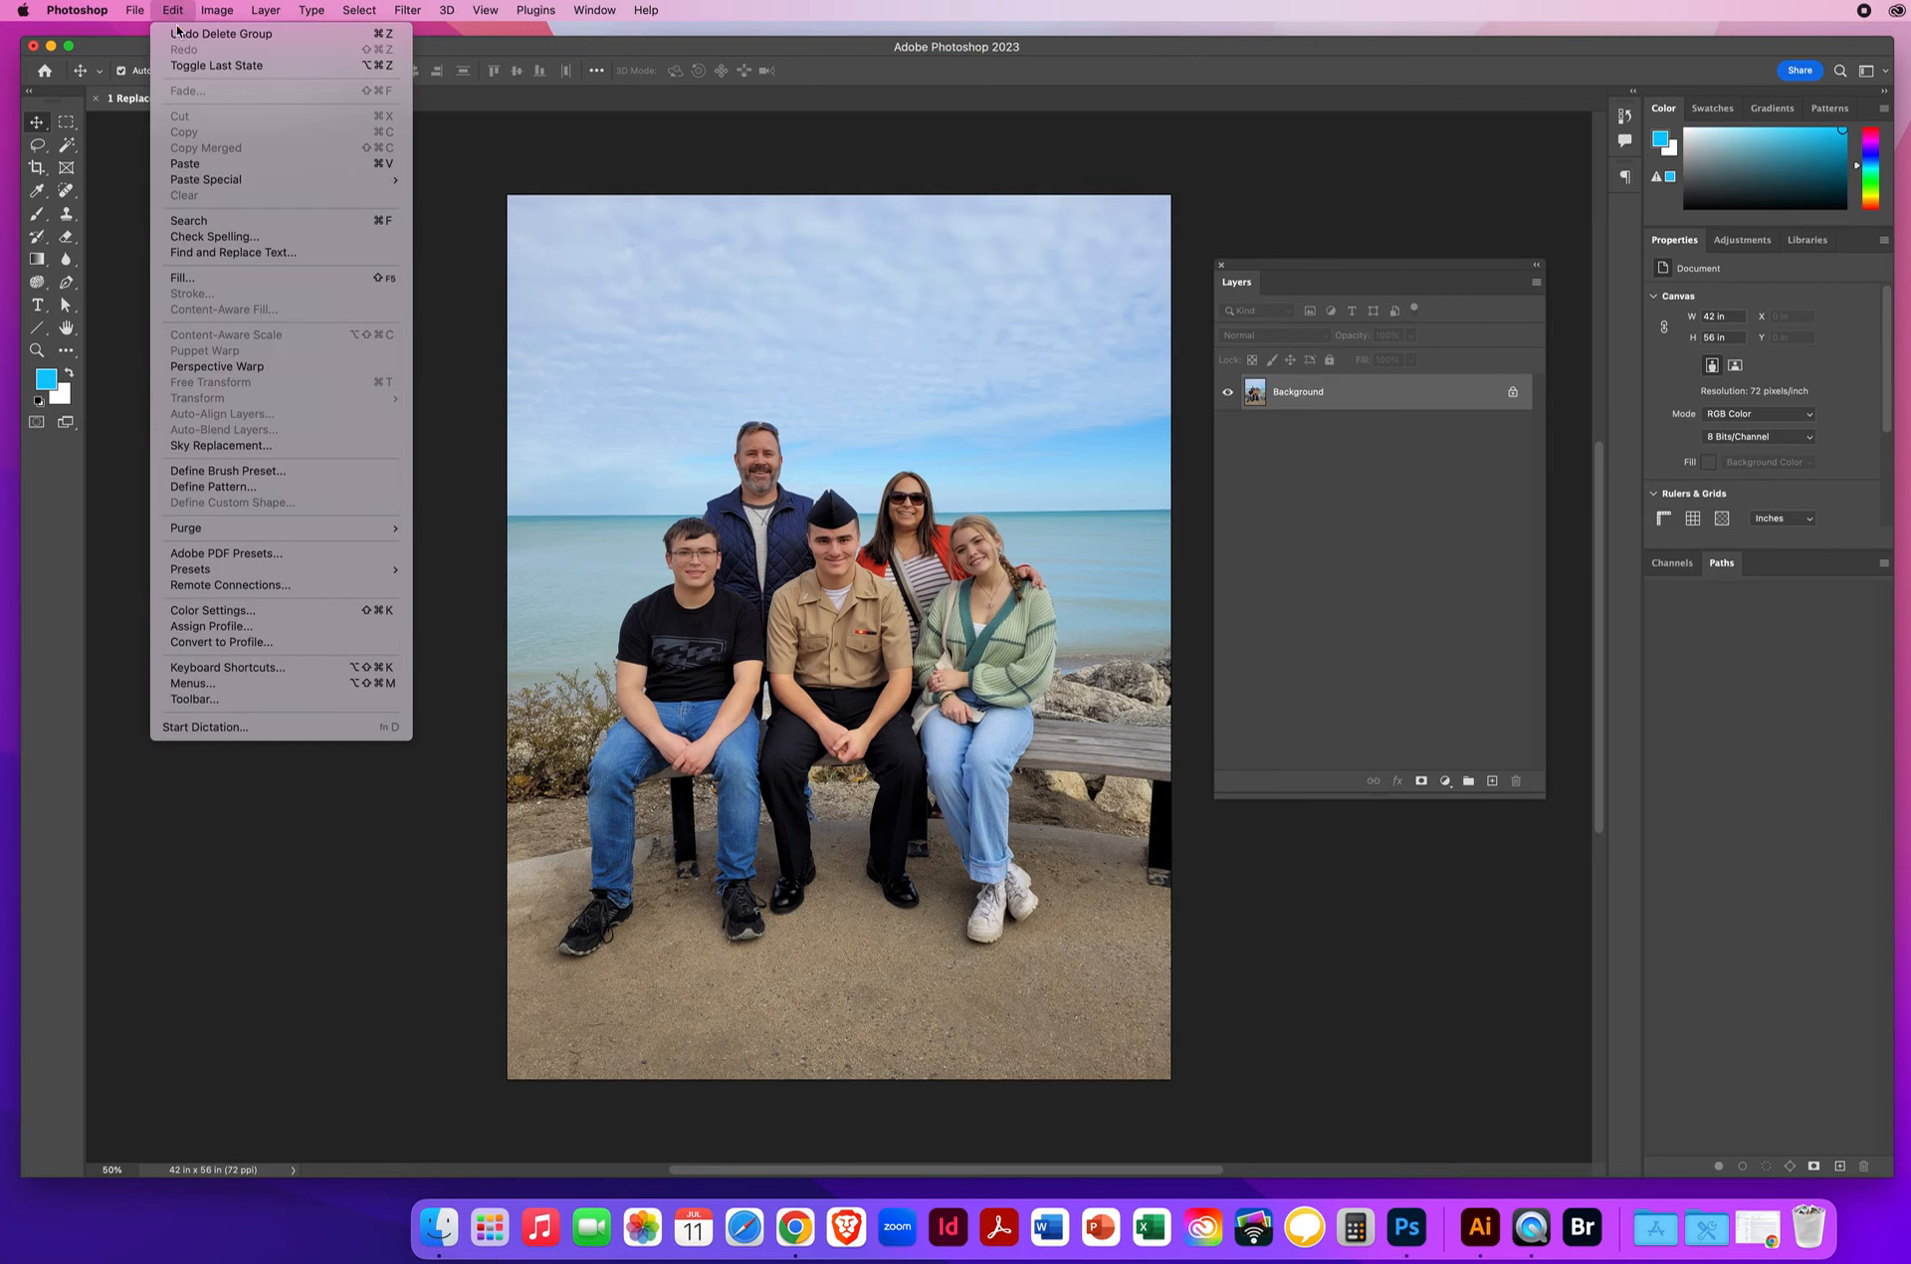
pyautogui.click(229, 444)
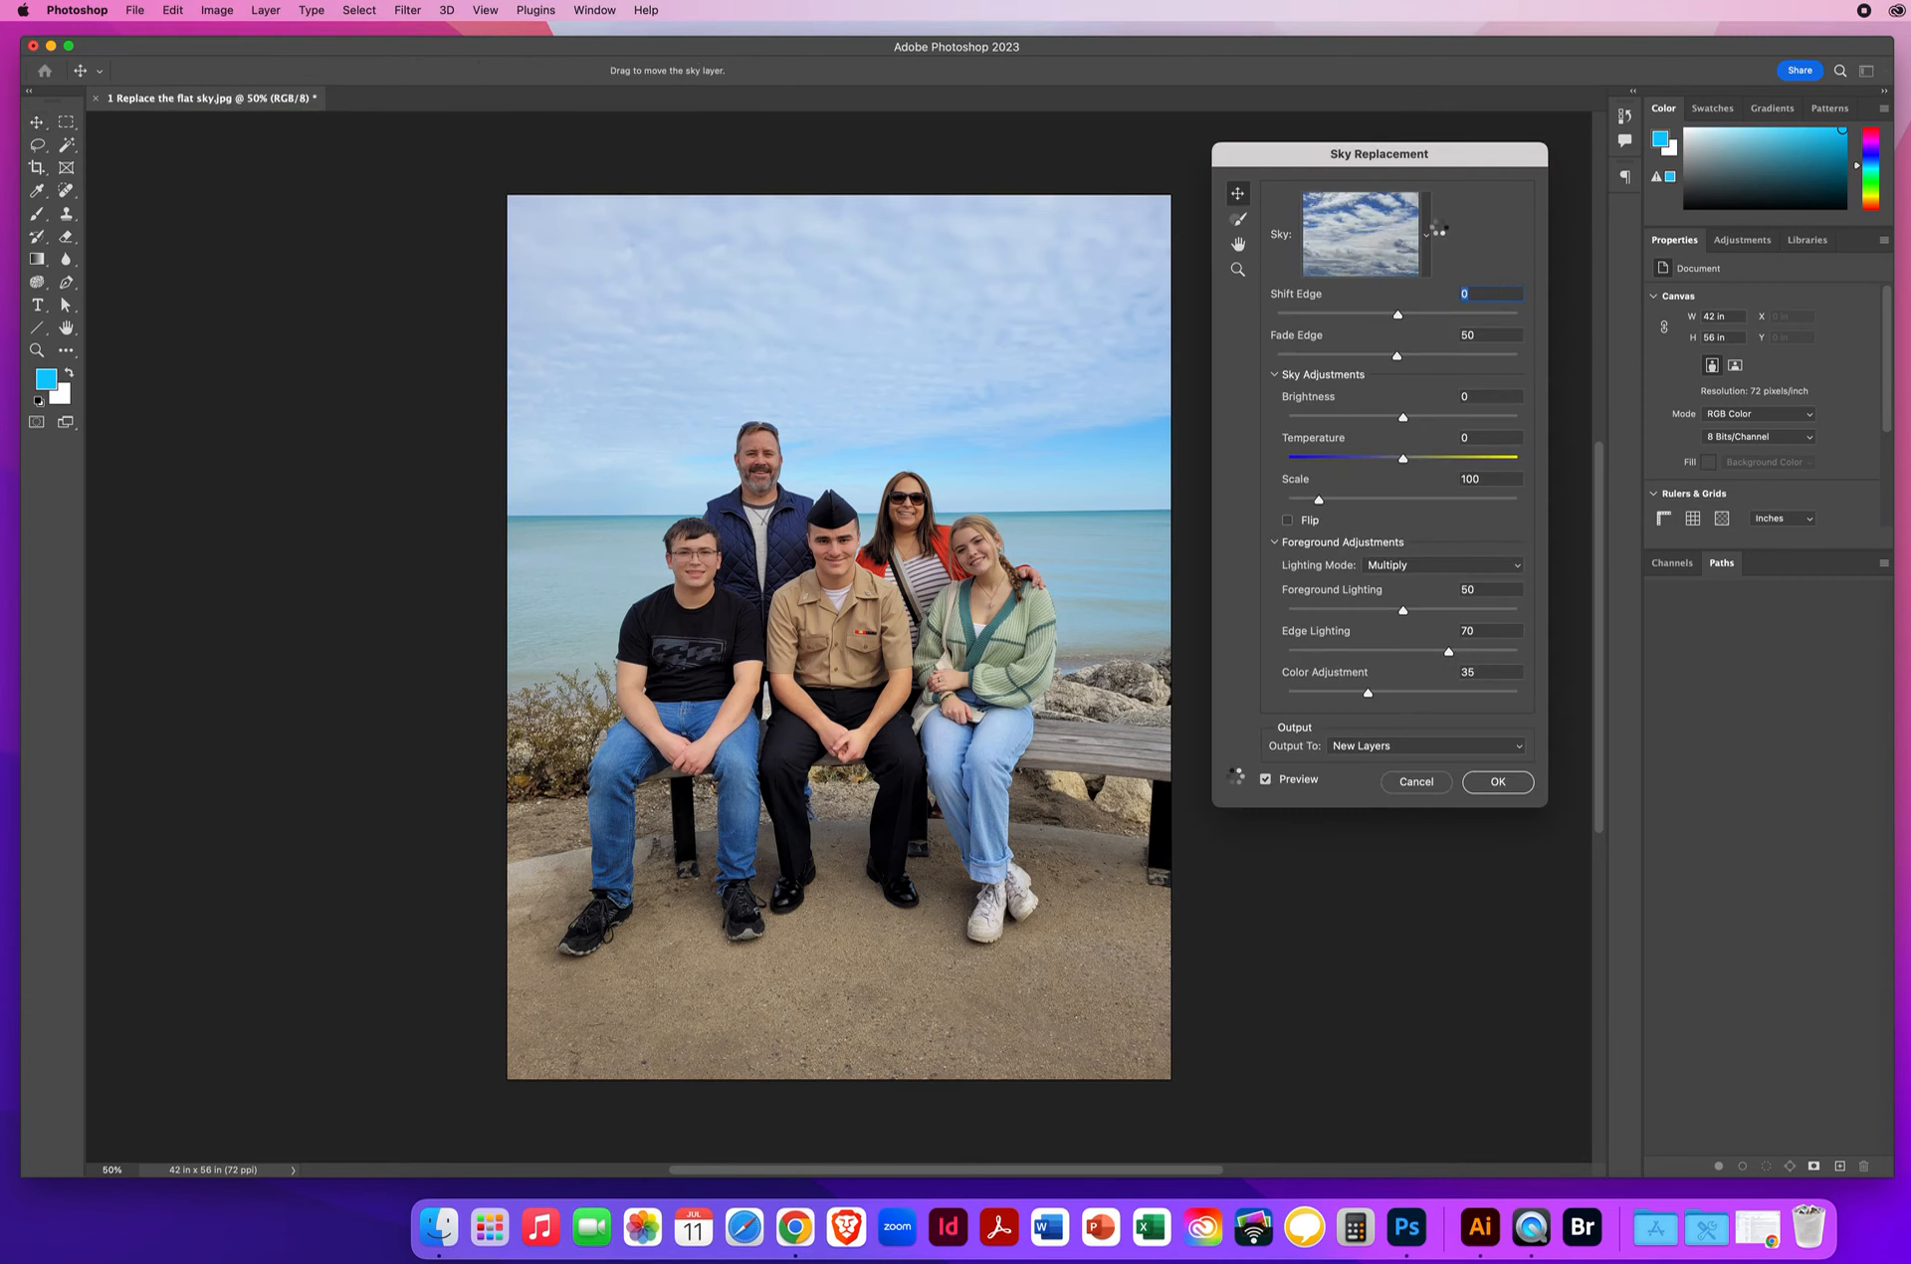
pyautogui.click(1426, 235)
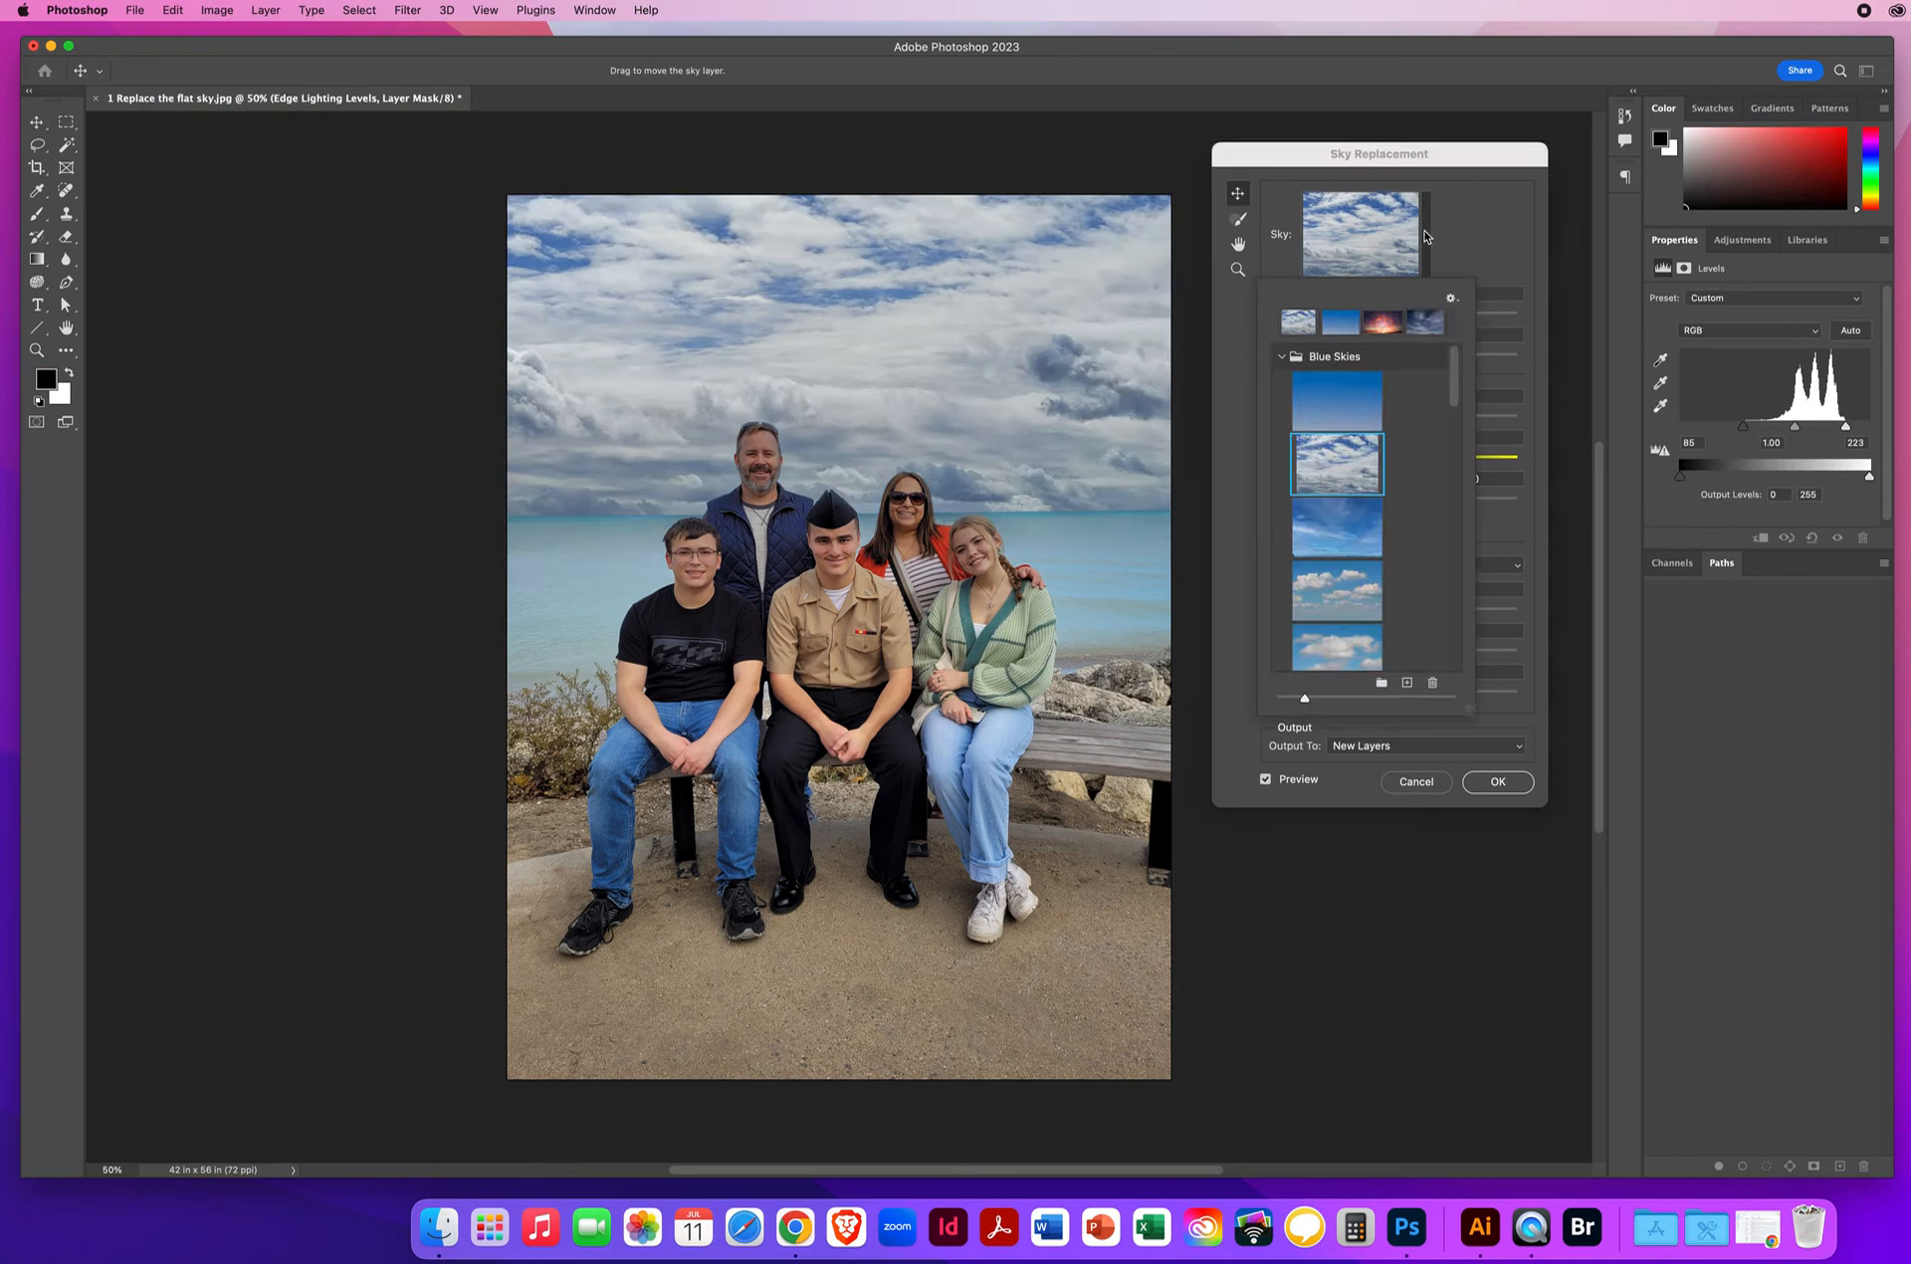
pyautogui.moveTo(1460, 378); pyautogui.dragTo(1454, 534)
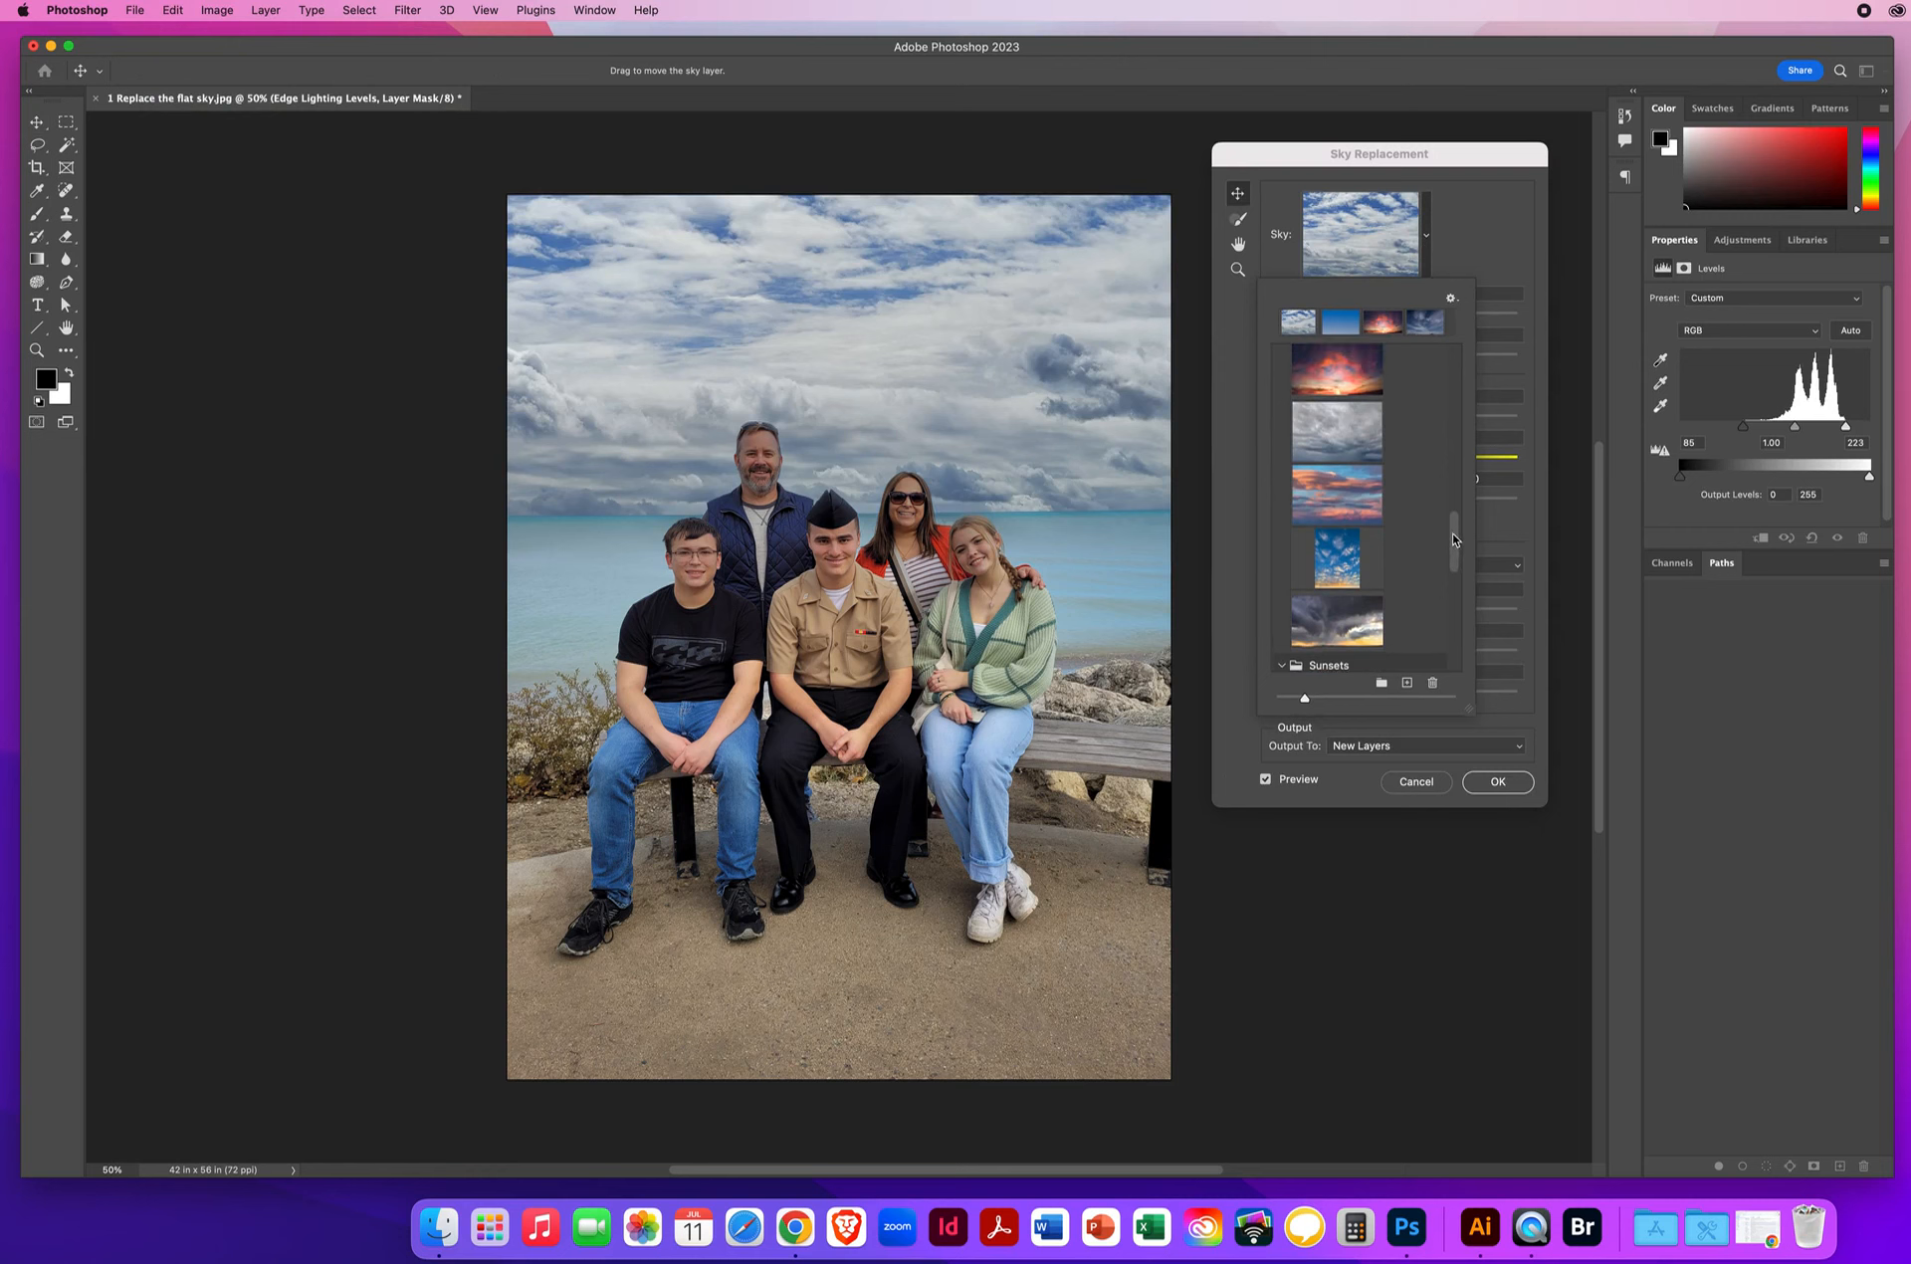
pyautogui.click(1339, 444)
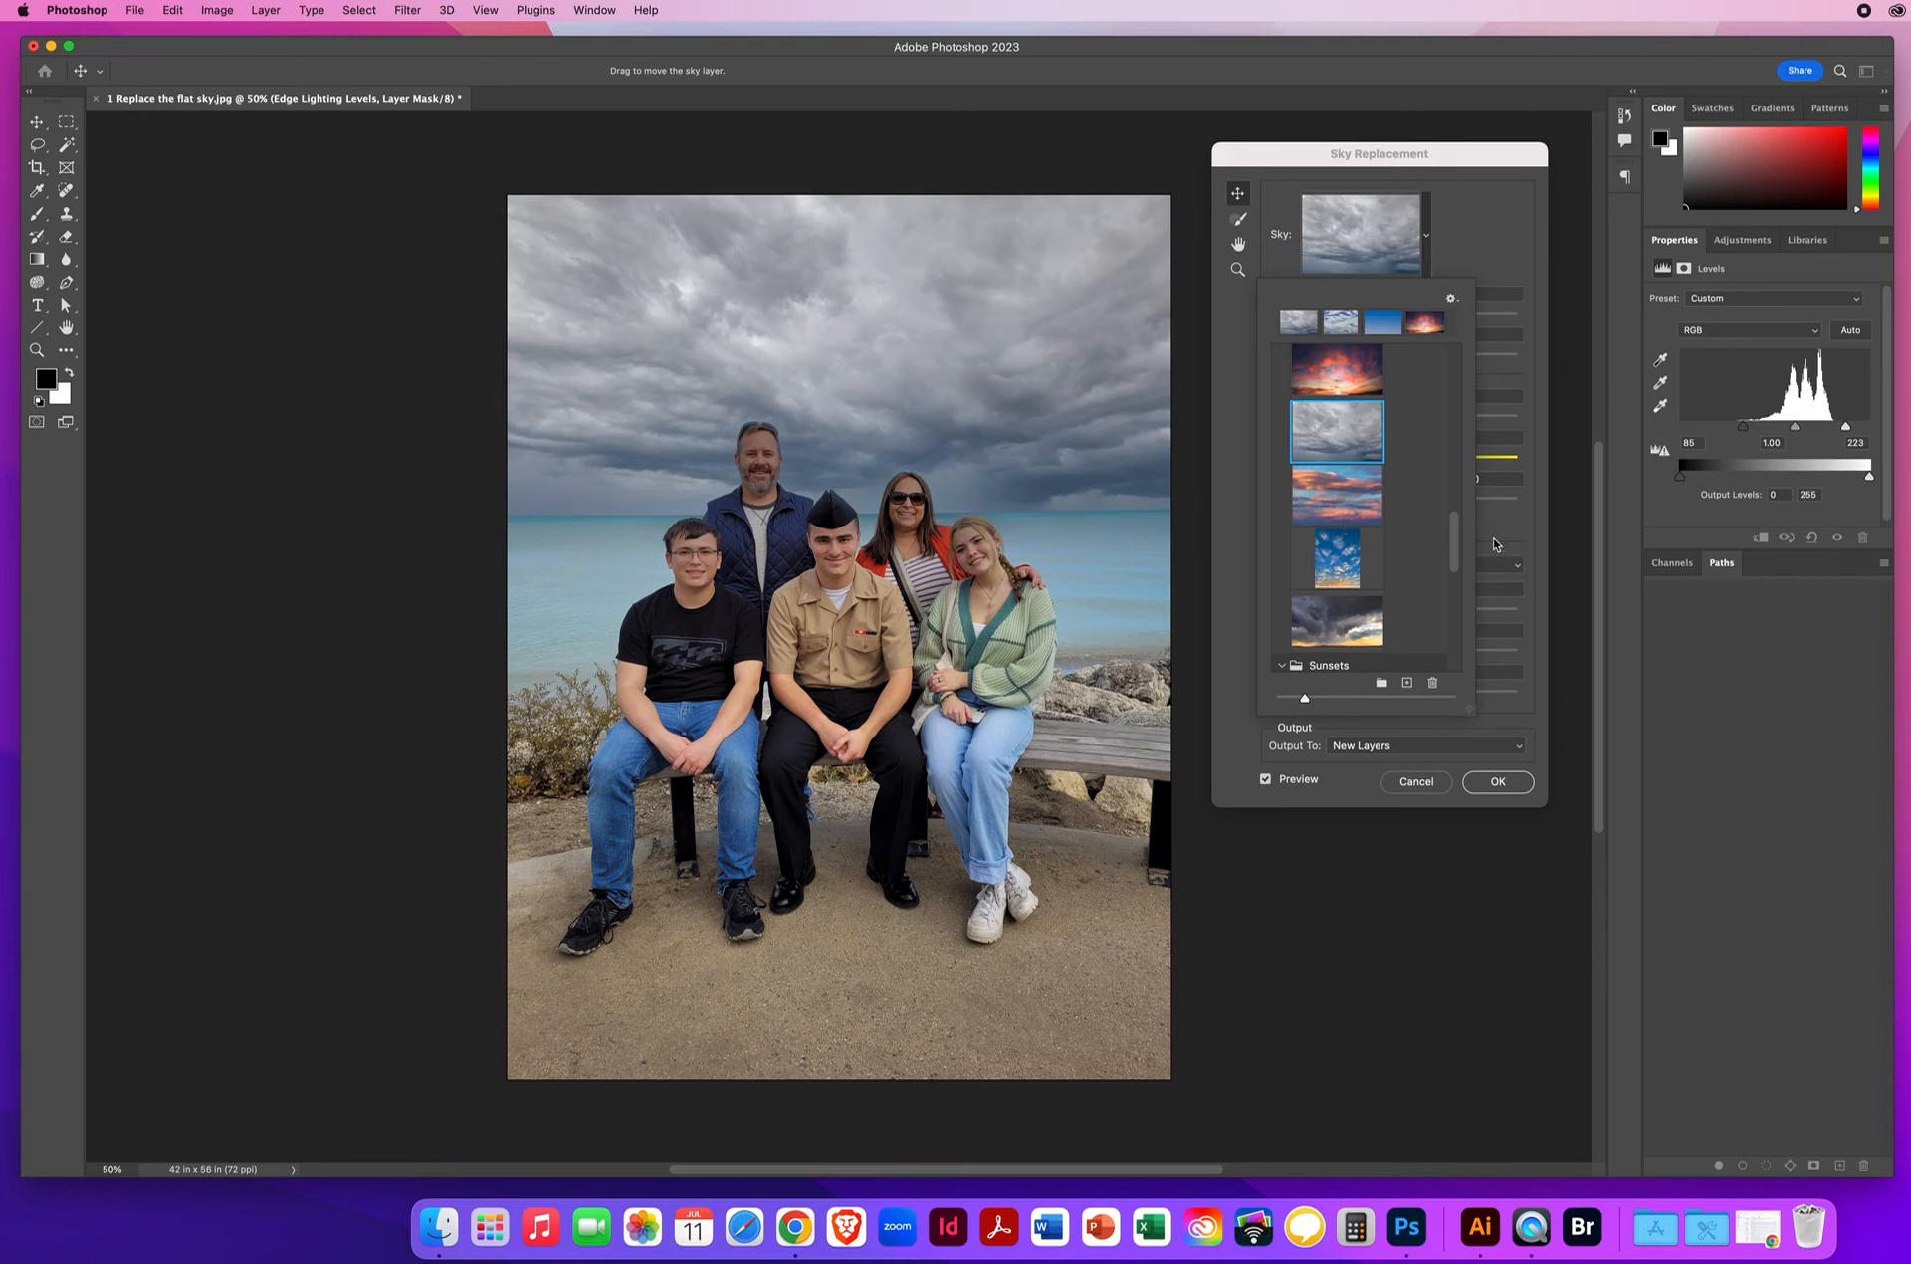
pyautogui.click(1341, 370)
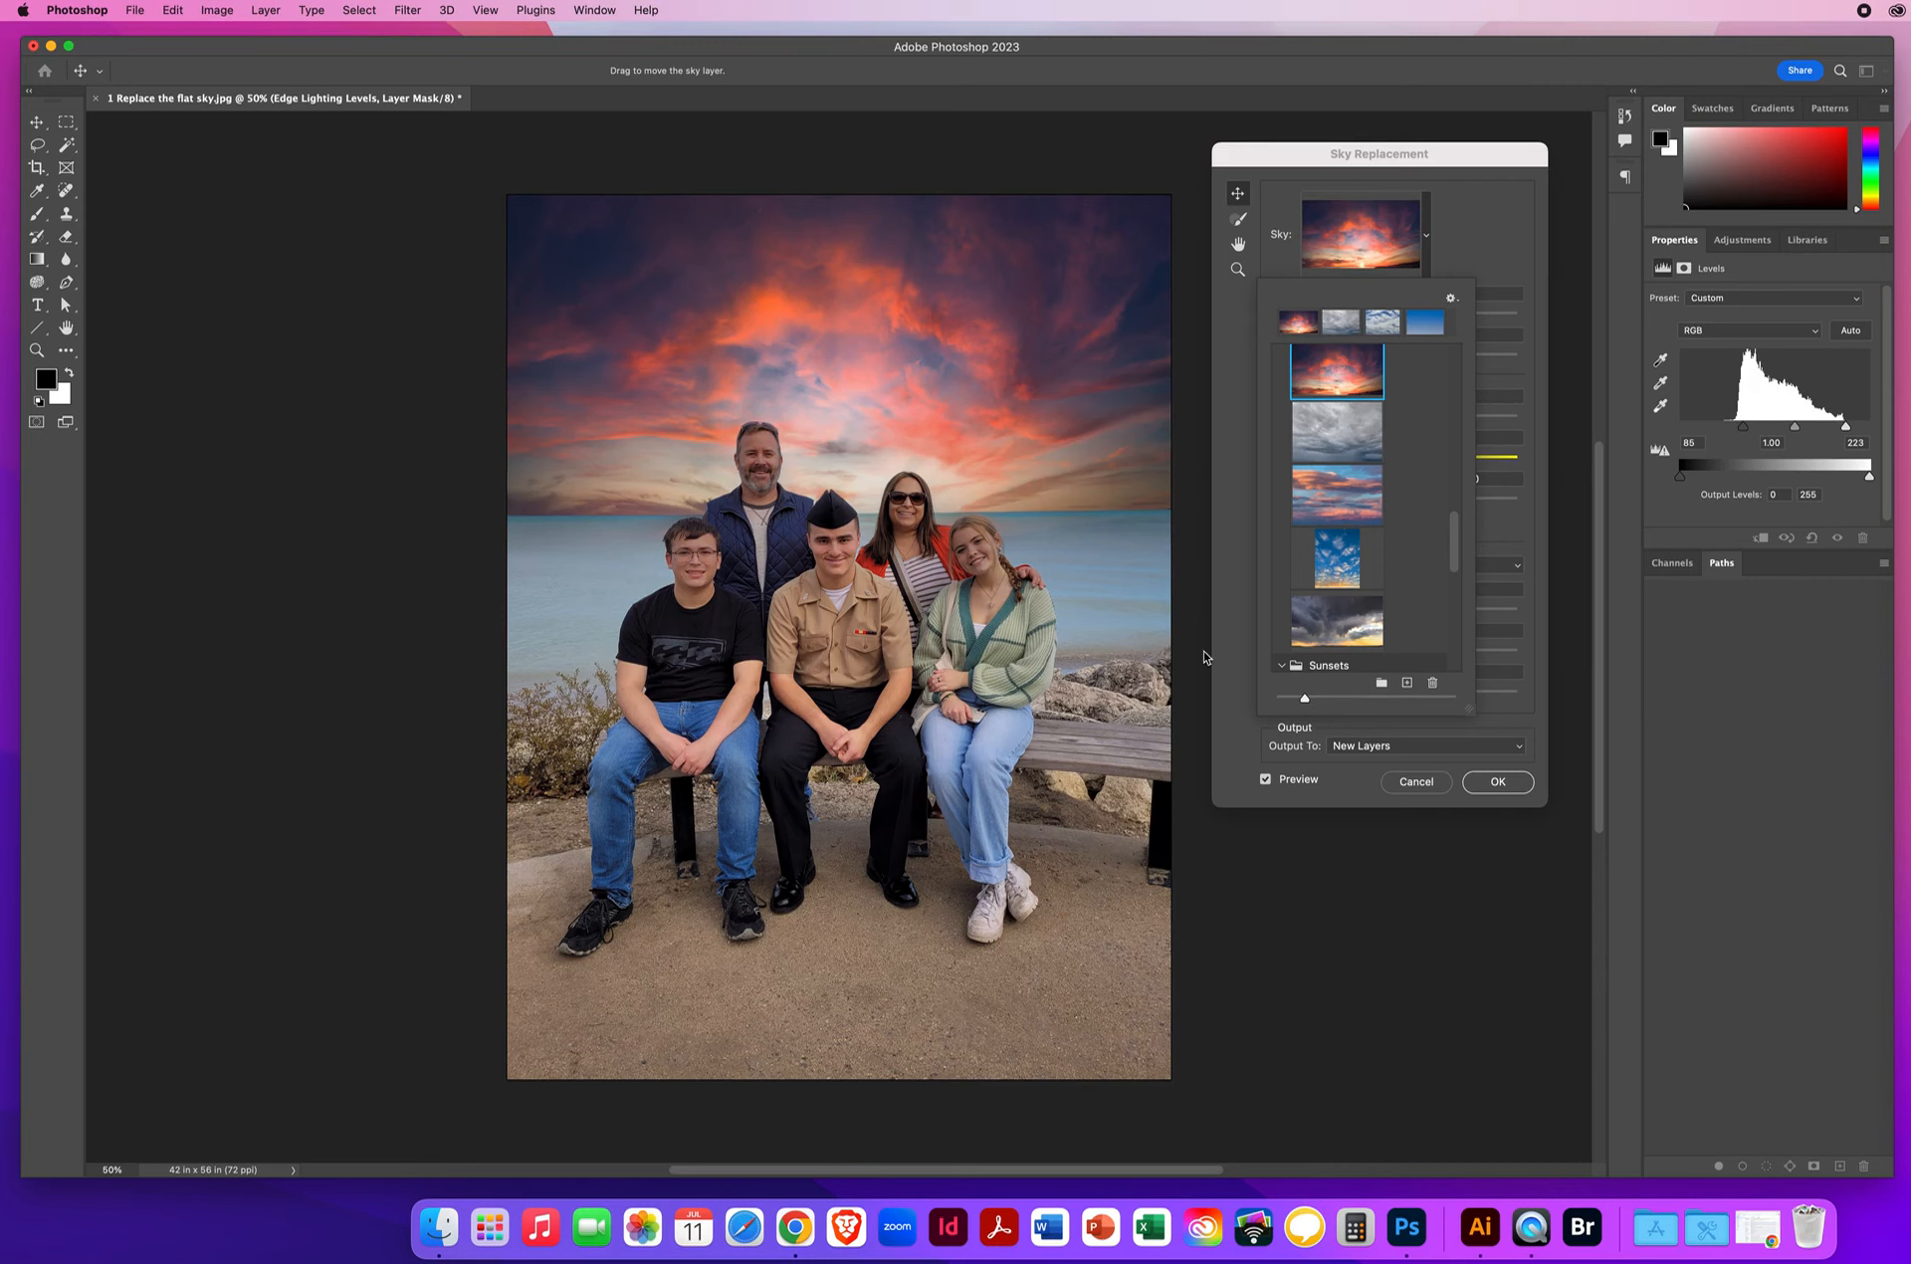
pyautogui.click(1487, 261)
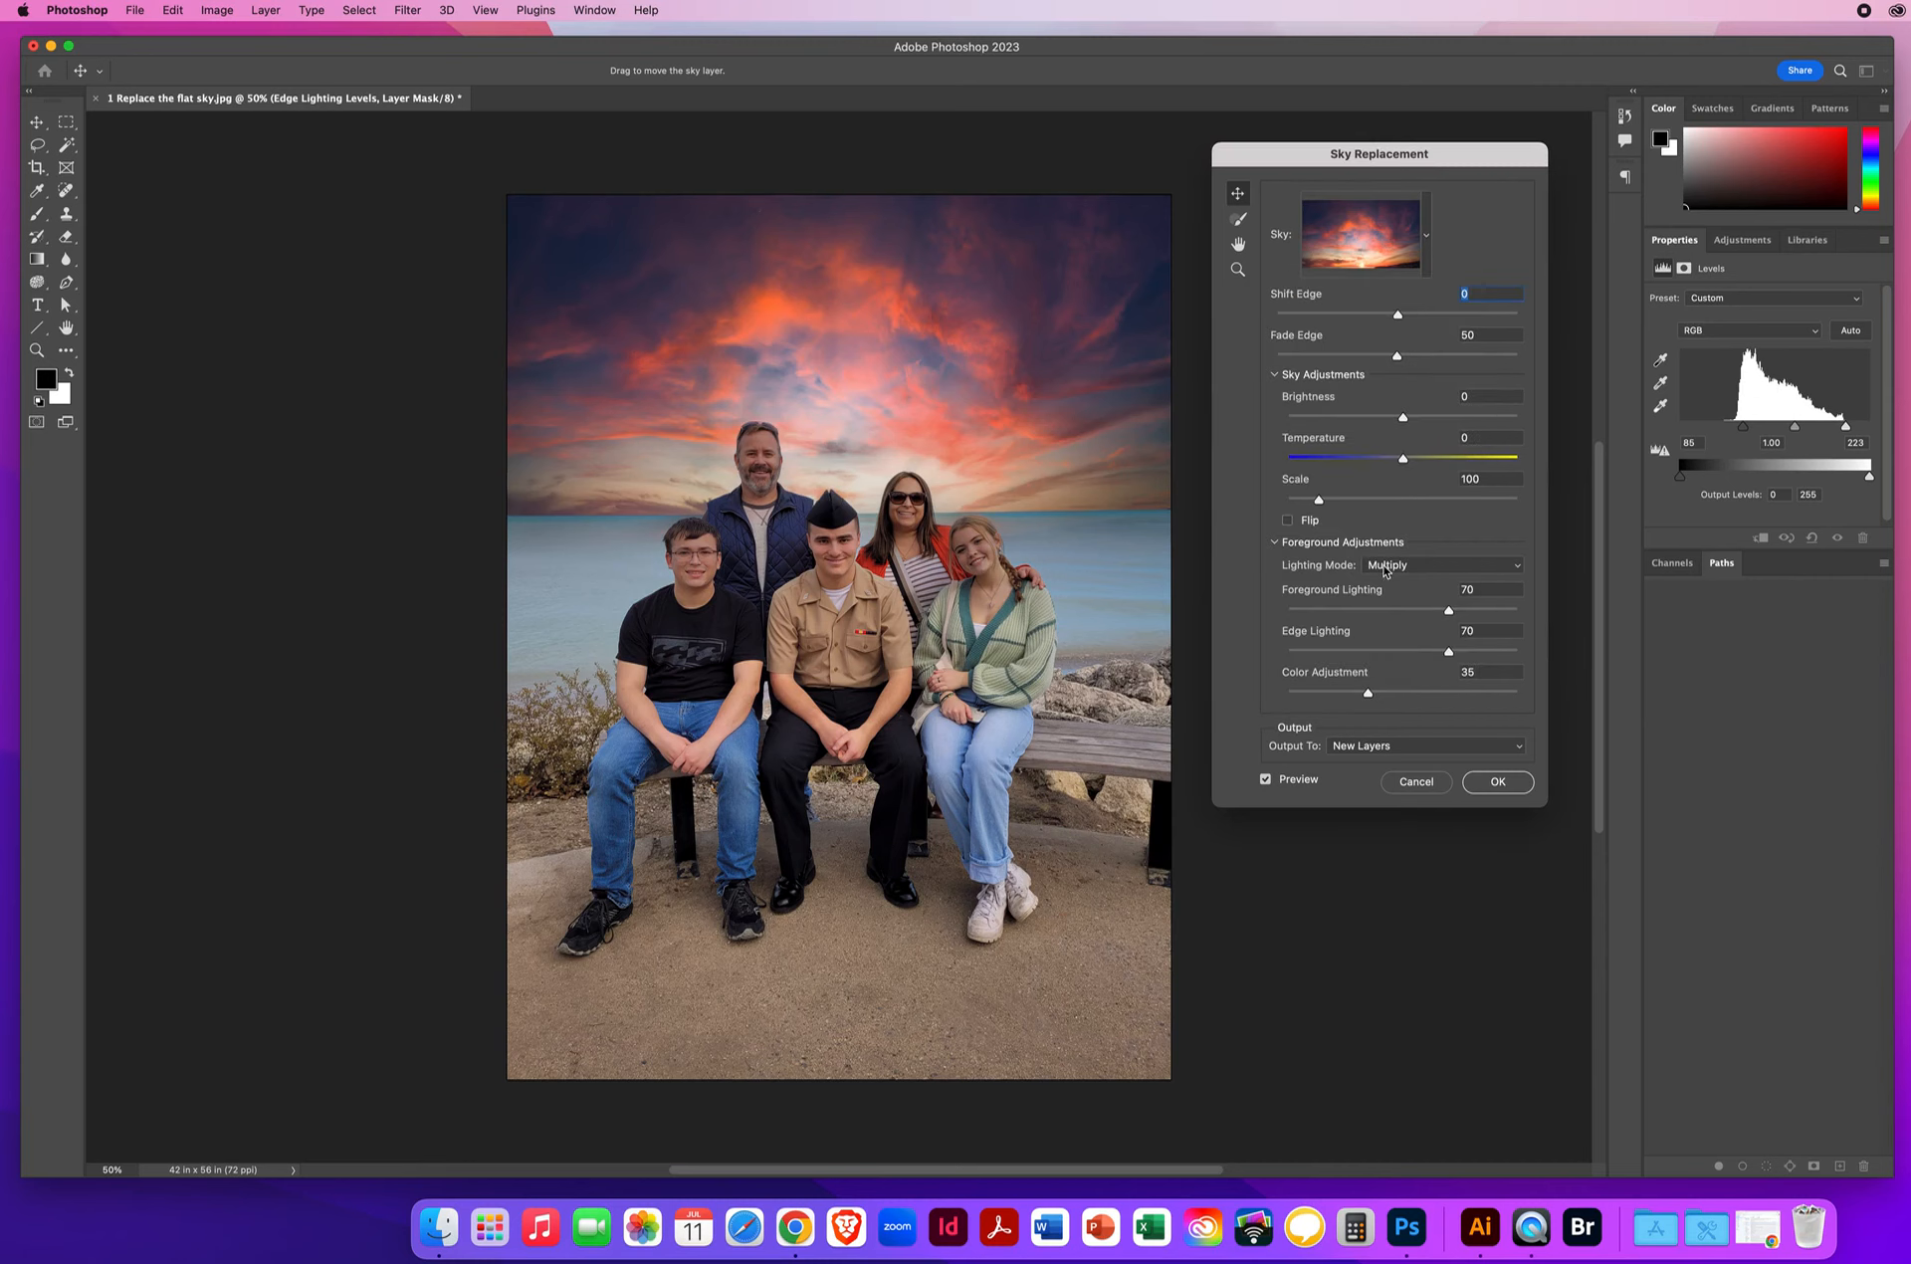
# Set Foreground Lighting to 72, Edge Lighting to 74 and Color Adjustment to 34.
pyautogui.moveTo(1449, 611); pyautogui.dragTo(1499, 694)
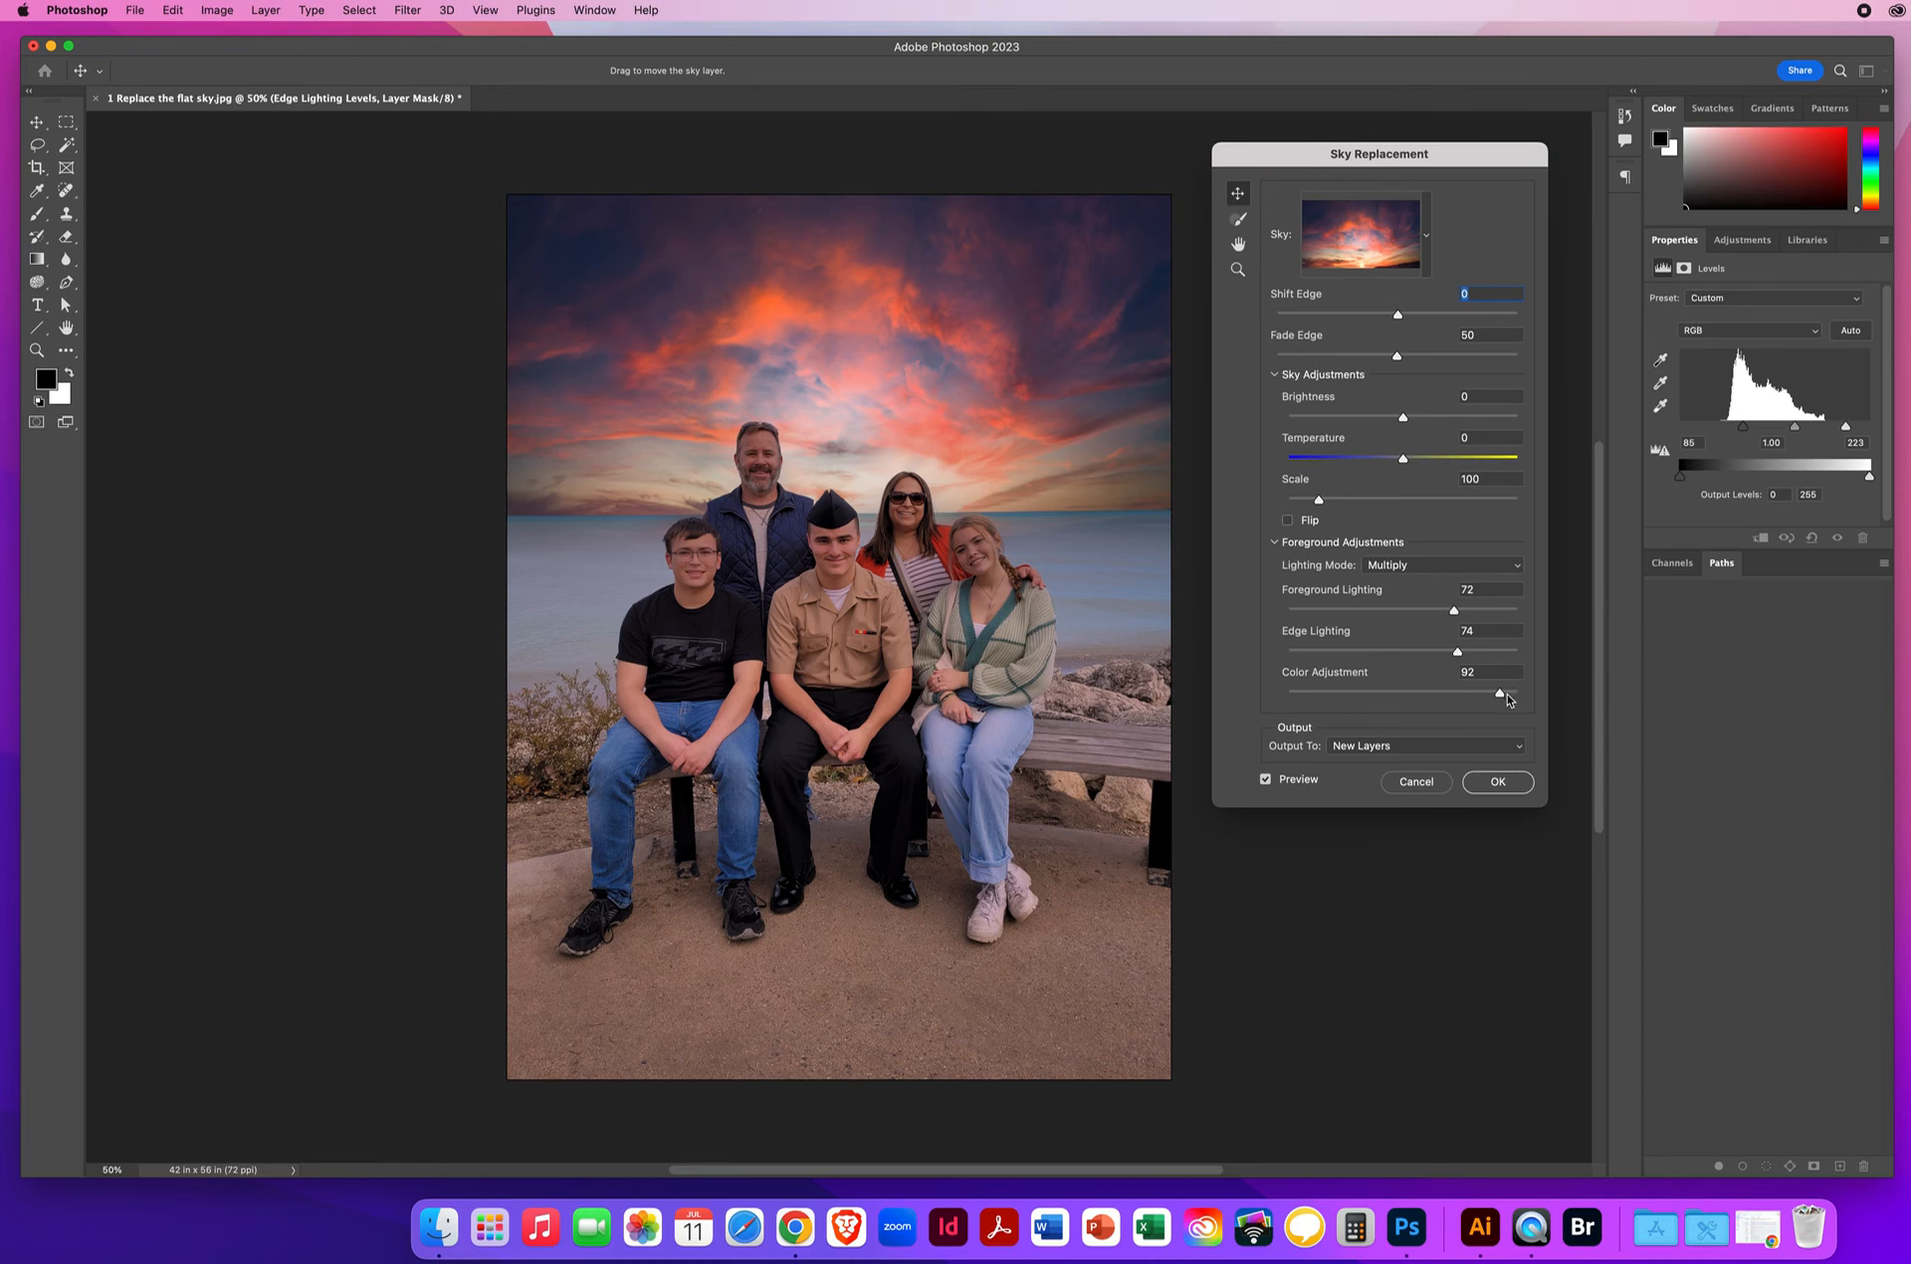
pyautogui.moveTo(1500, 694); pyautogui.dragTo(1368, 697)
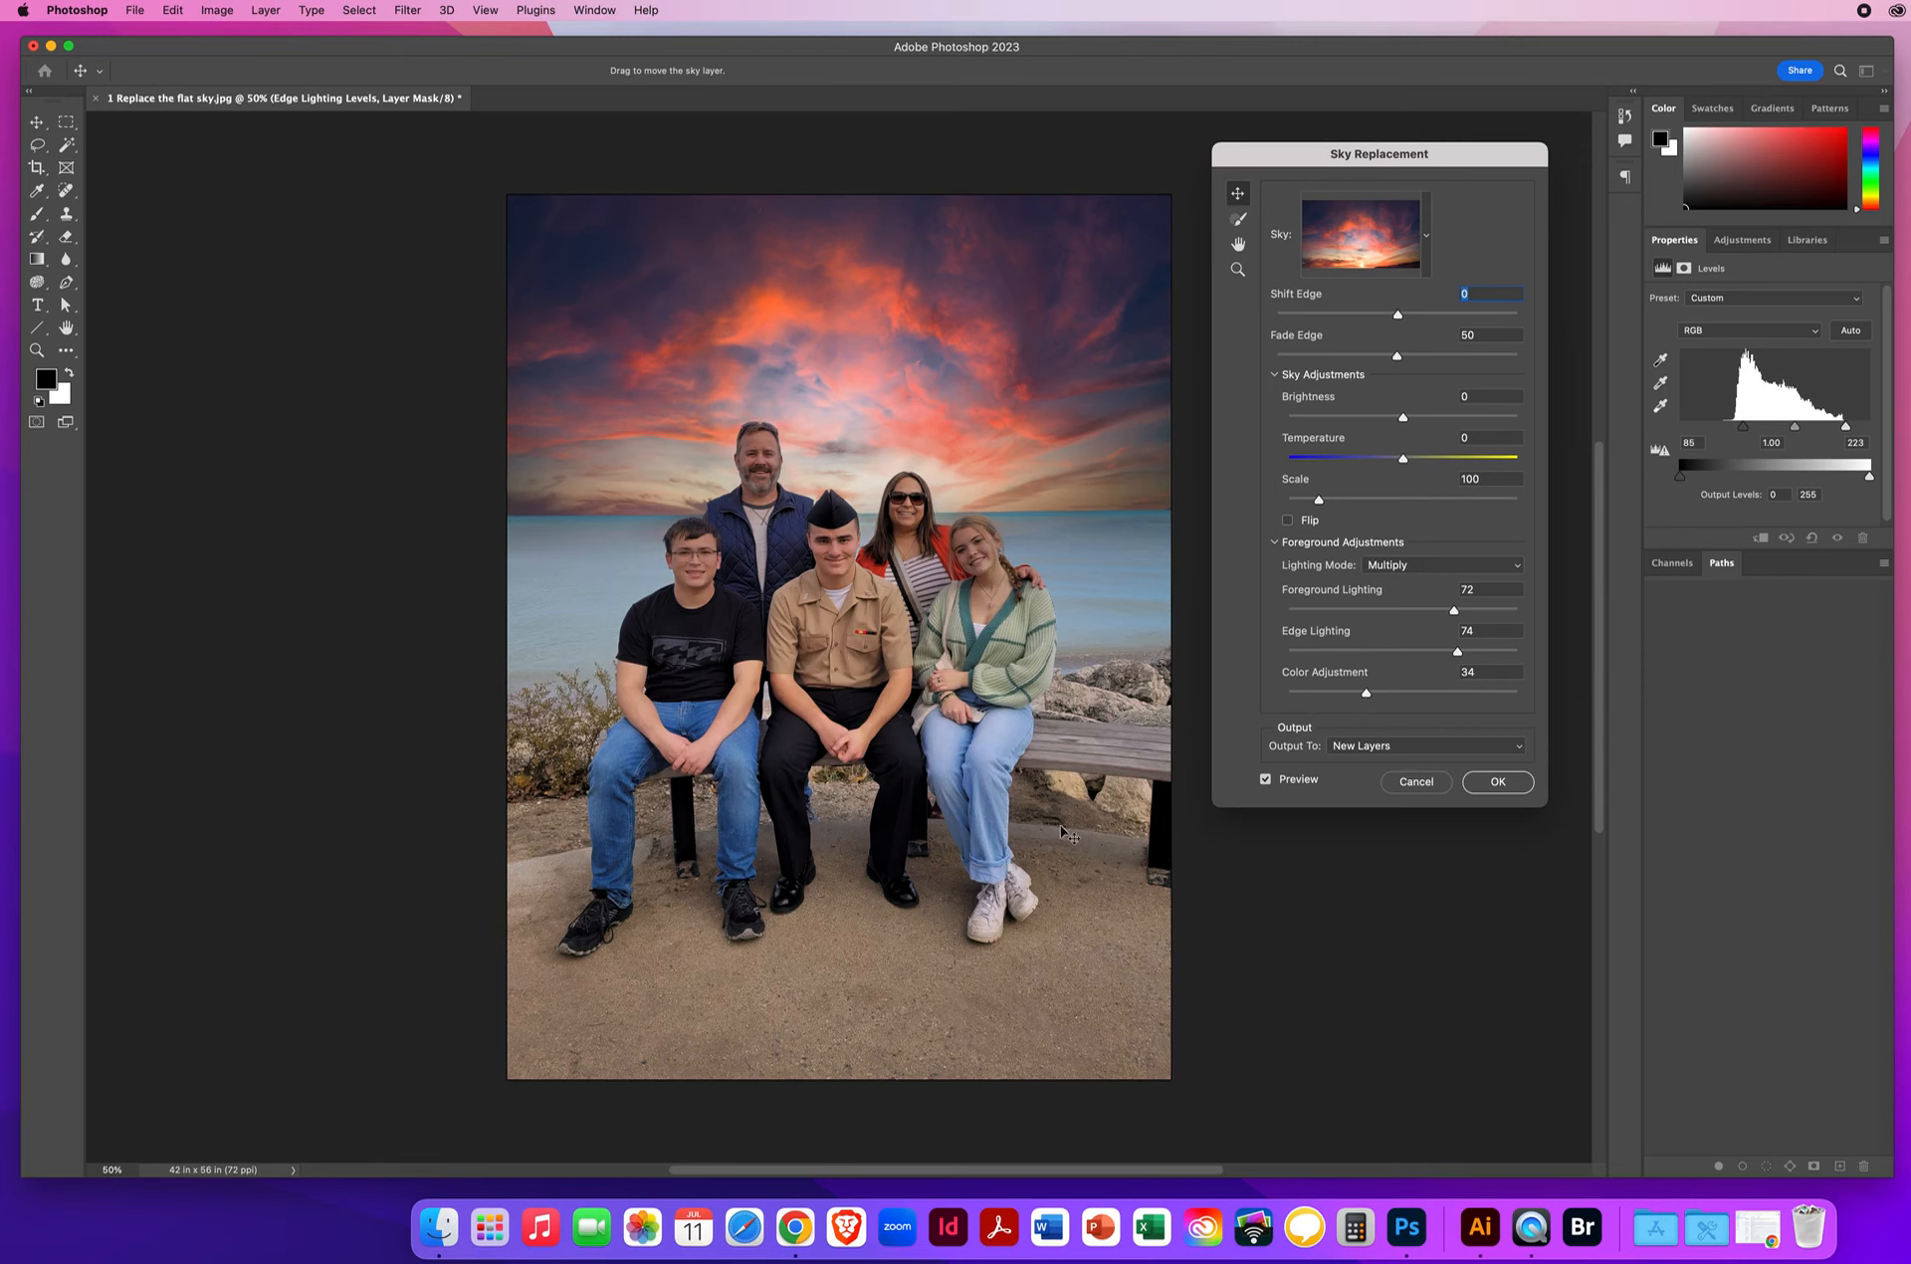
# Apply the sunset sky, collapse the Sky Replacement Group, and toggle its visibility to compare.
pyautogui.click(1495, 782)
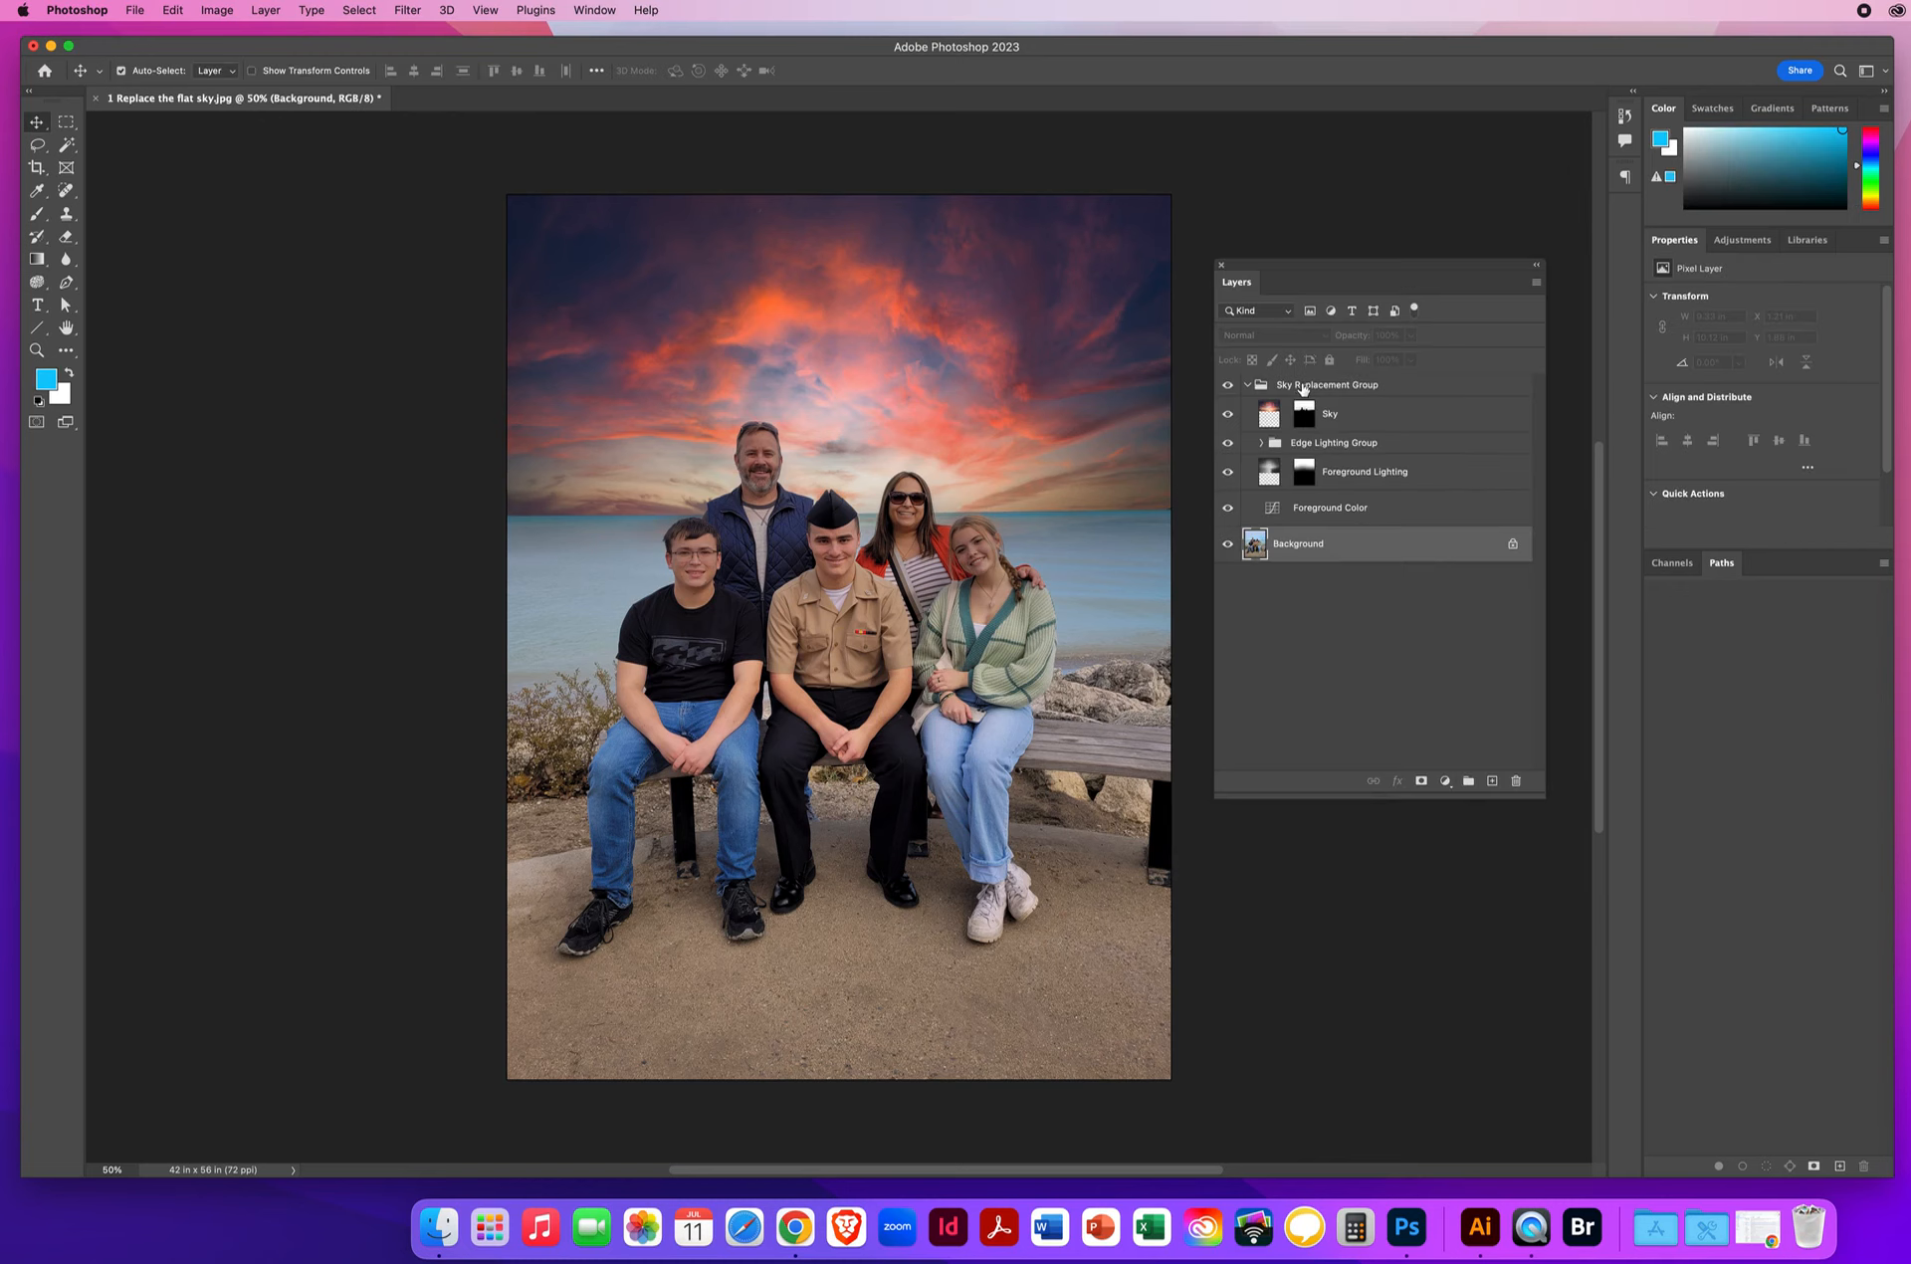
pyautogui.click(1256, 386)
pyautogui.click(1246, 385)
pyautogui.click(1228, 385)
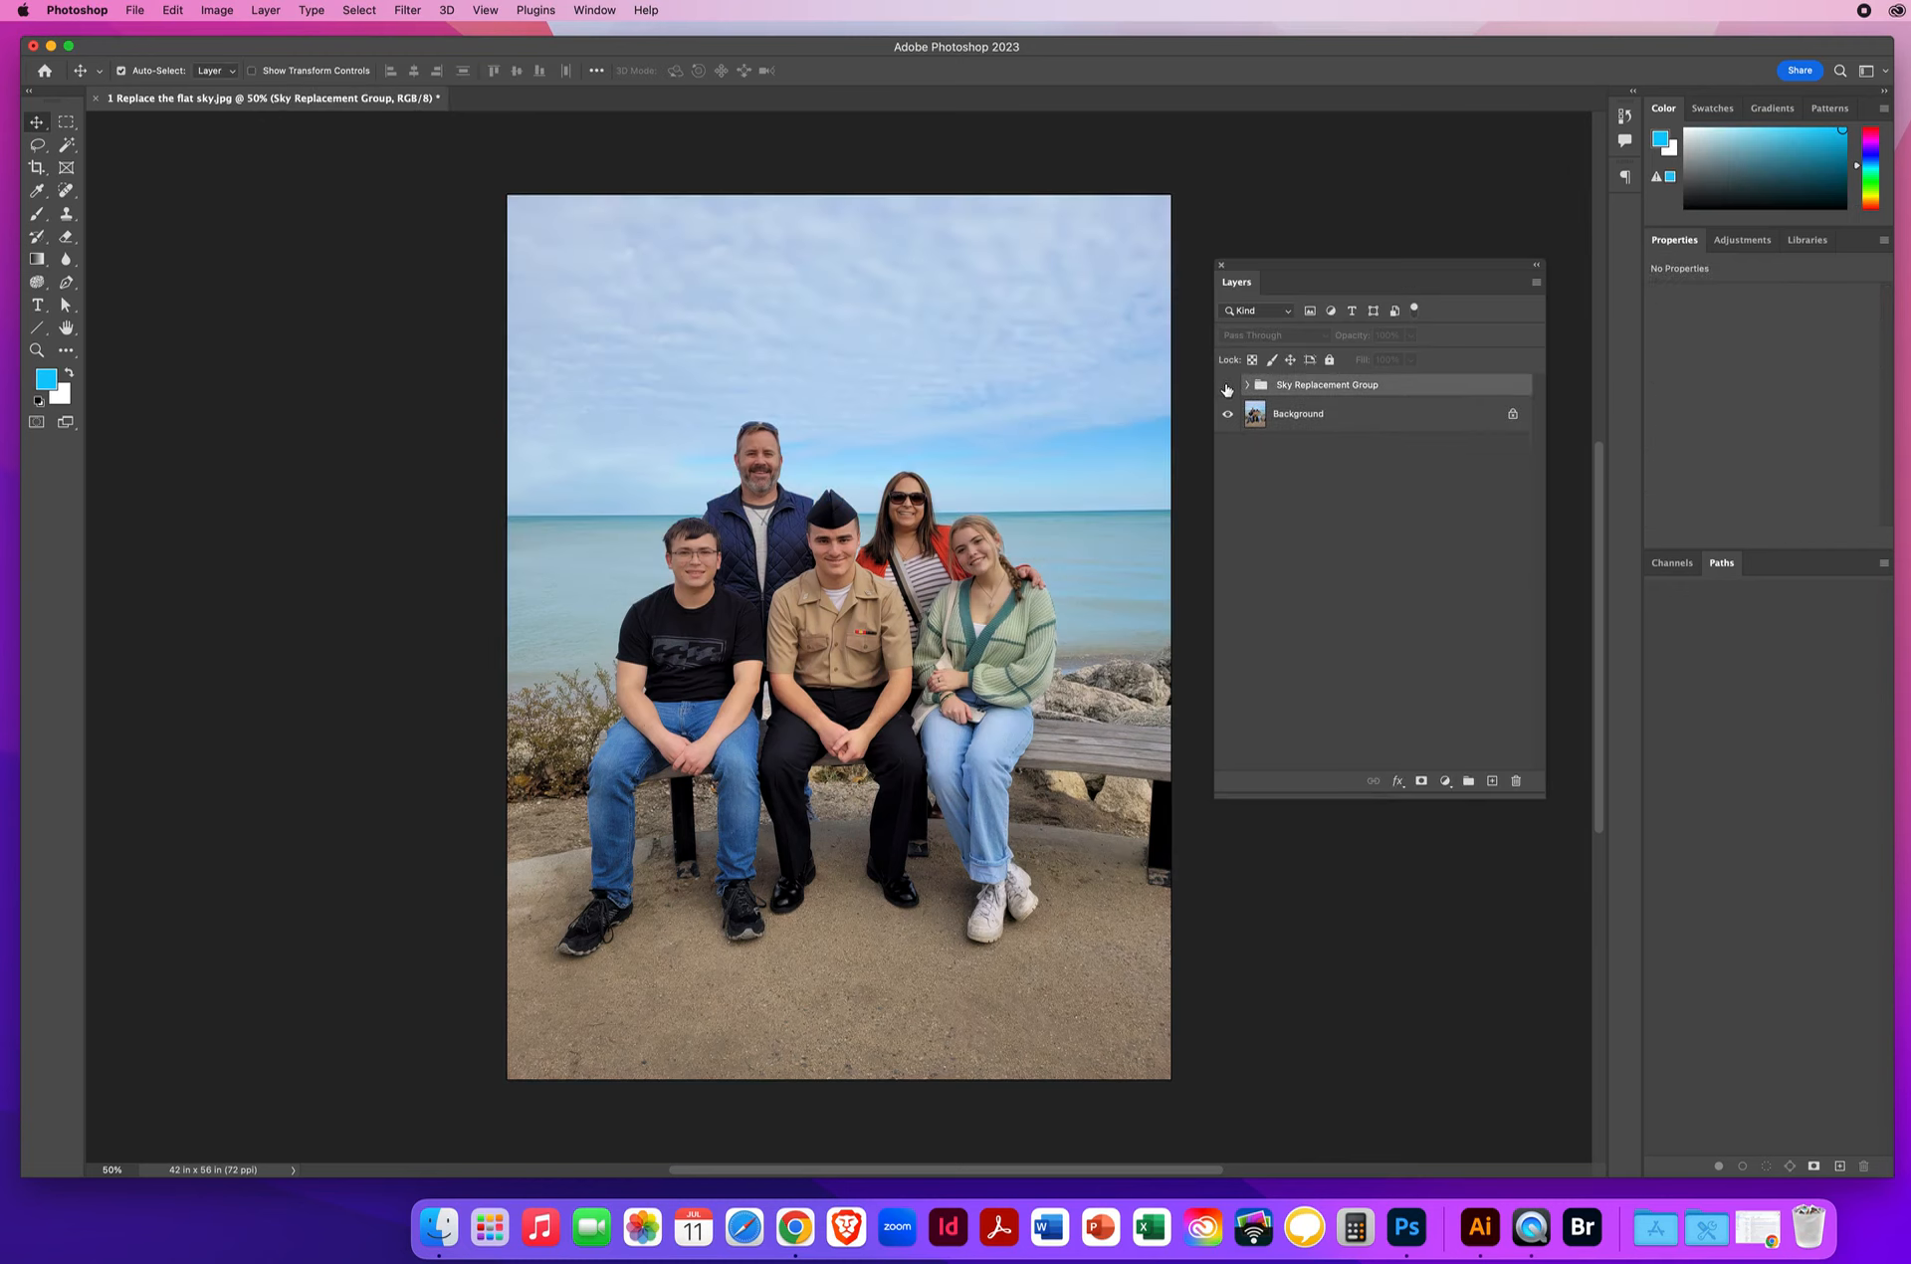
pyautogui.click(1227, 386)
pyautogui.click(1227, 387)
pyautogui.click(1227, 387)
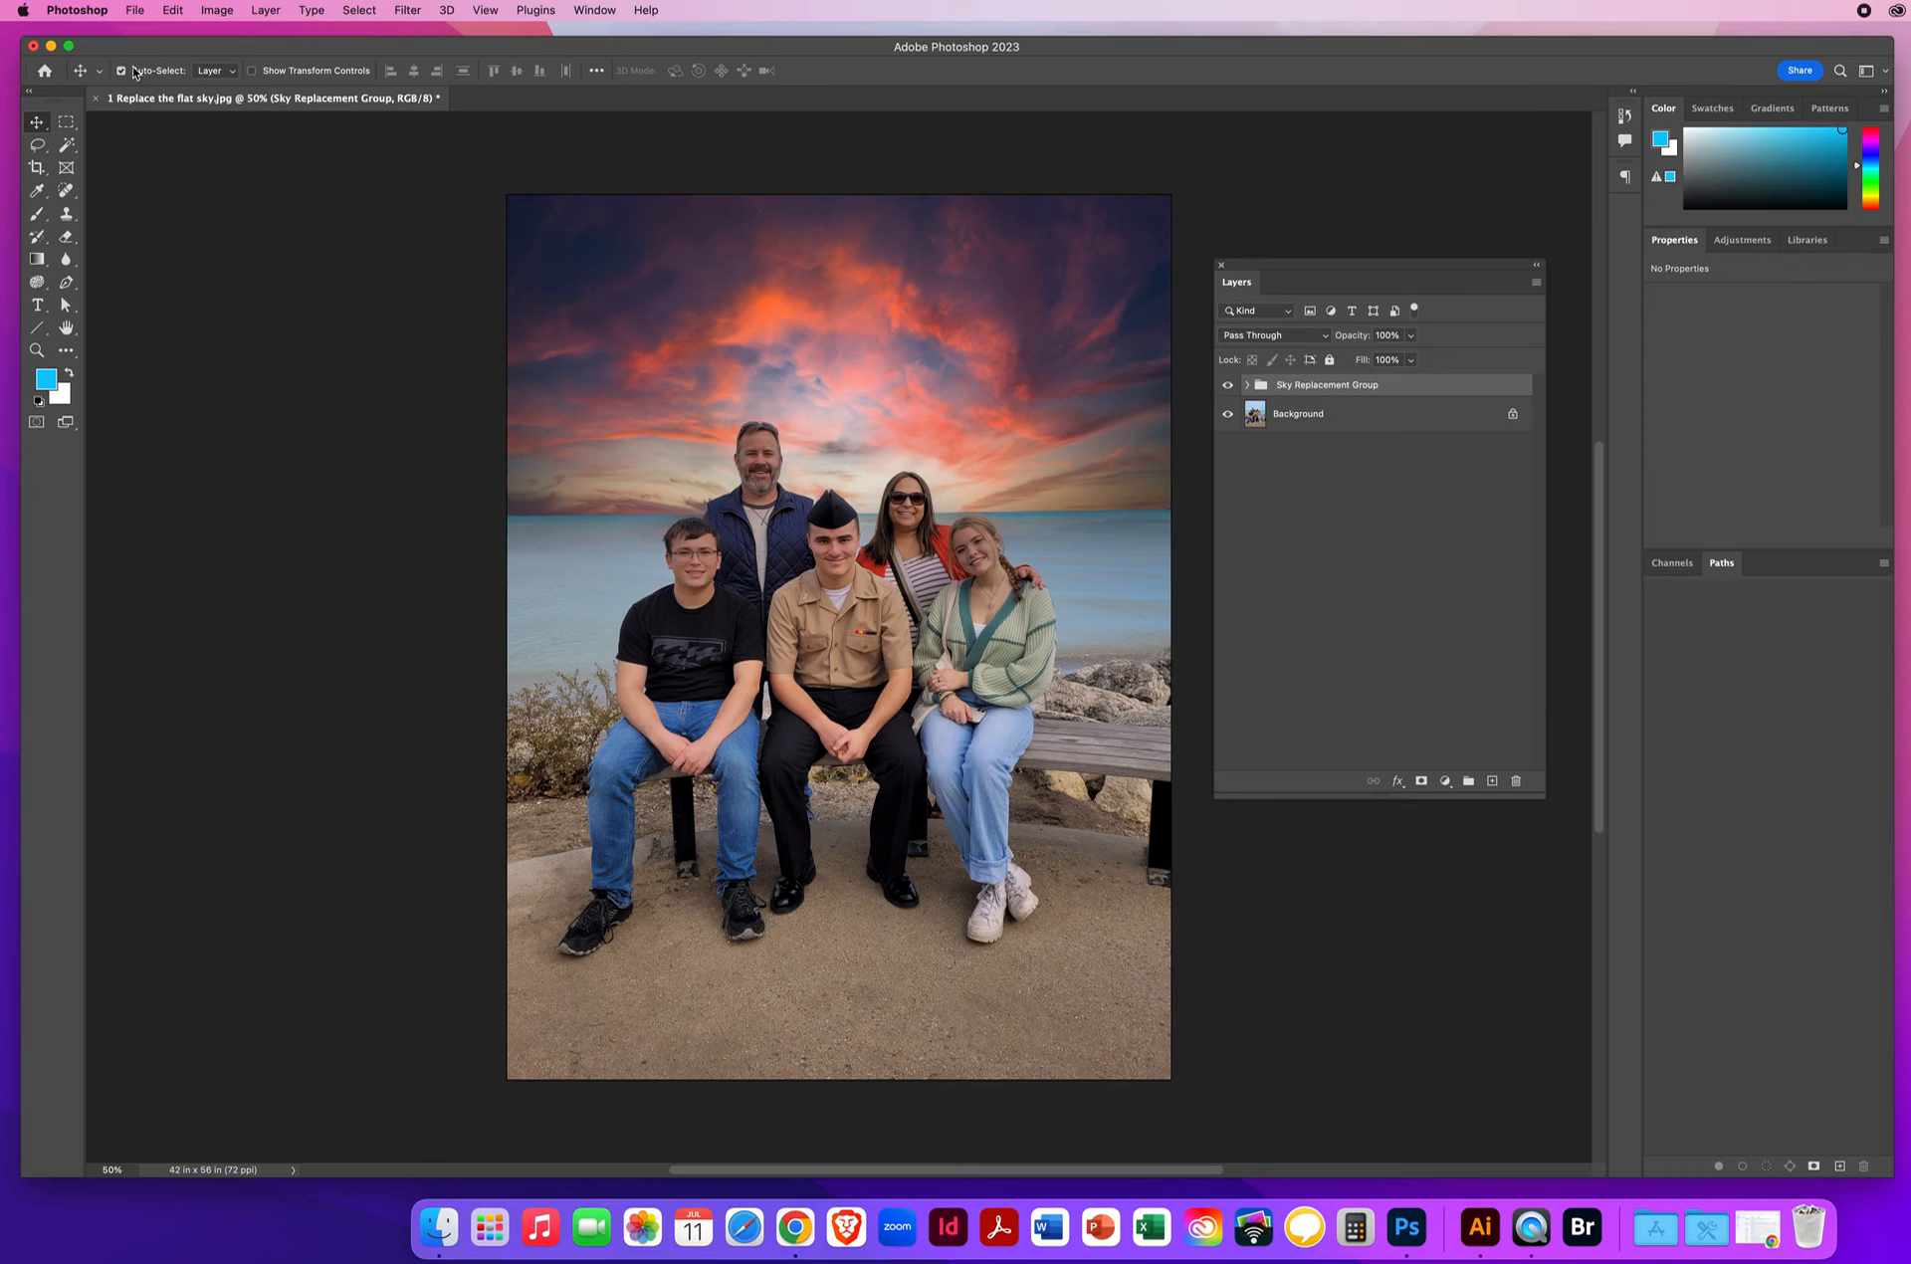
# Save a JPEG copy to the Desktop under a new name ending 'SkyReplace', keeping default quality settings.
pyautogui.click(136, 12)
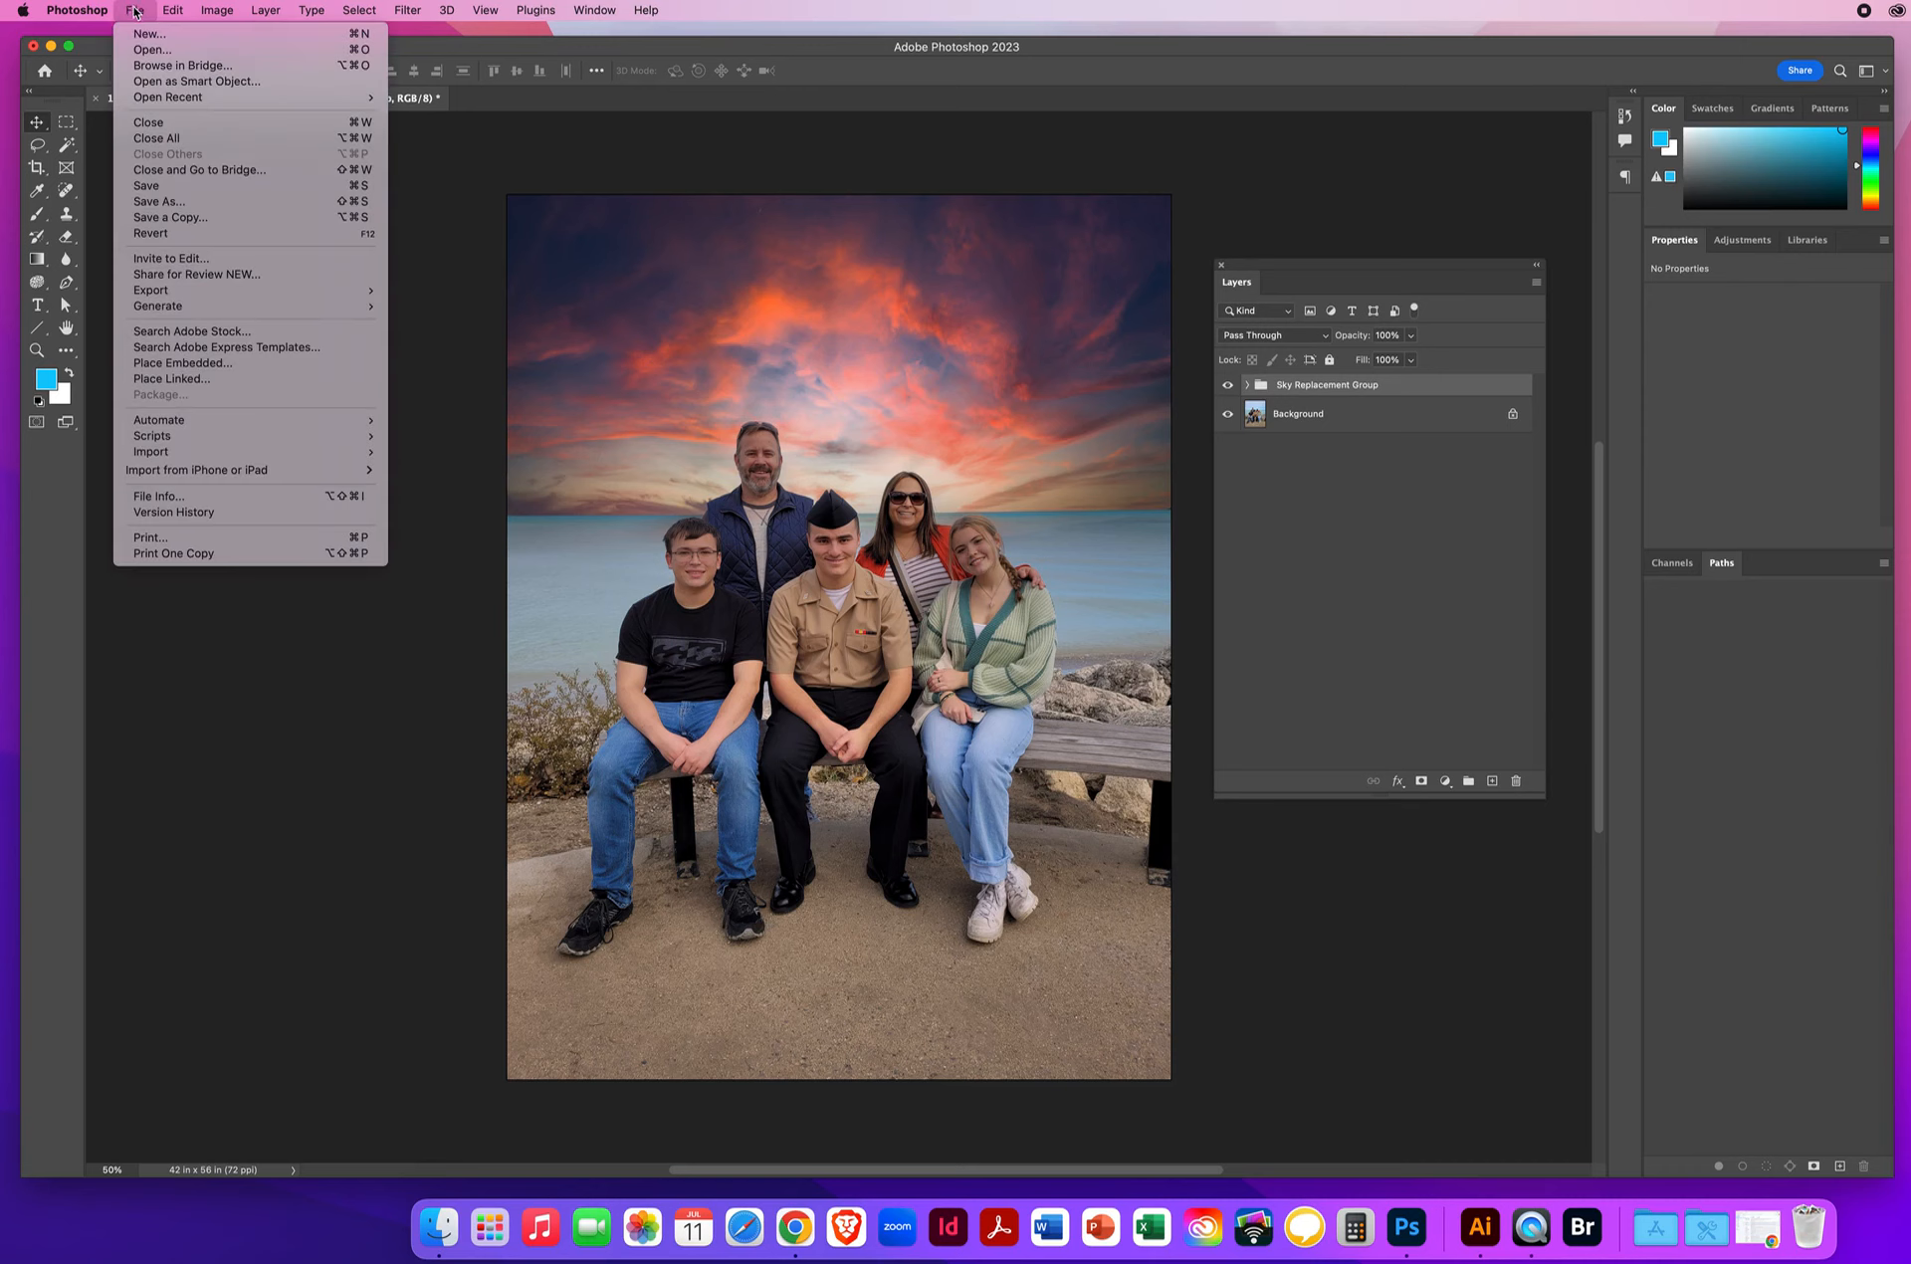
pyautogui.click(148, 219)
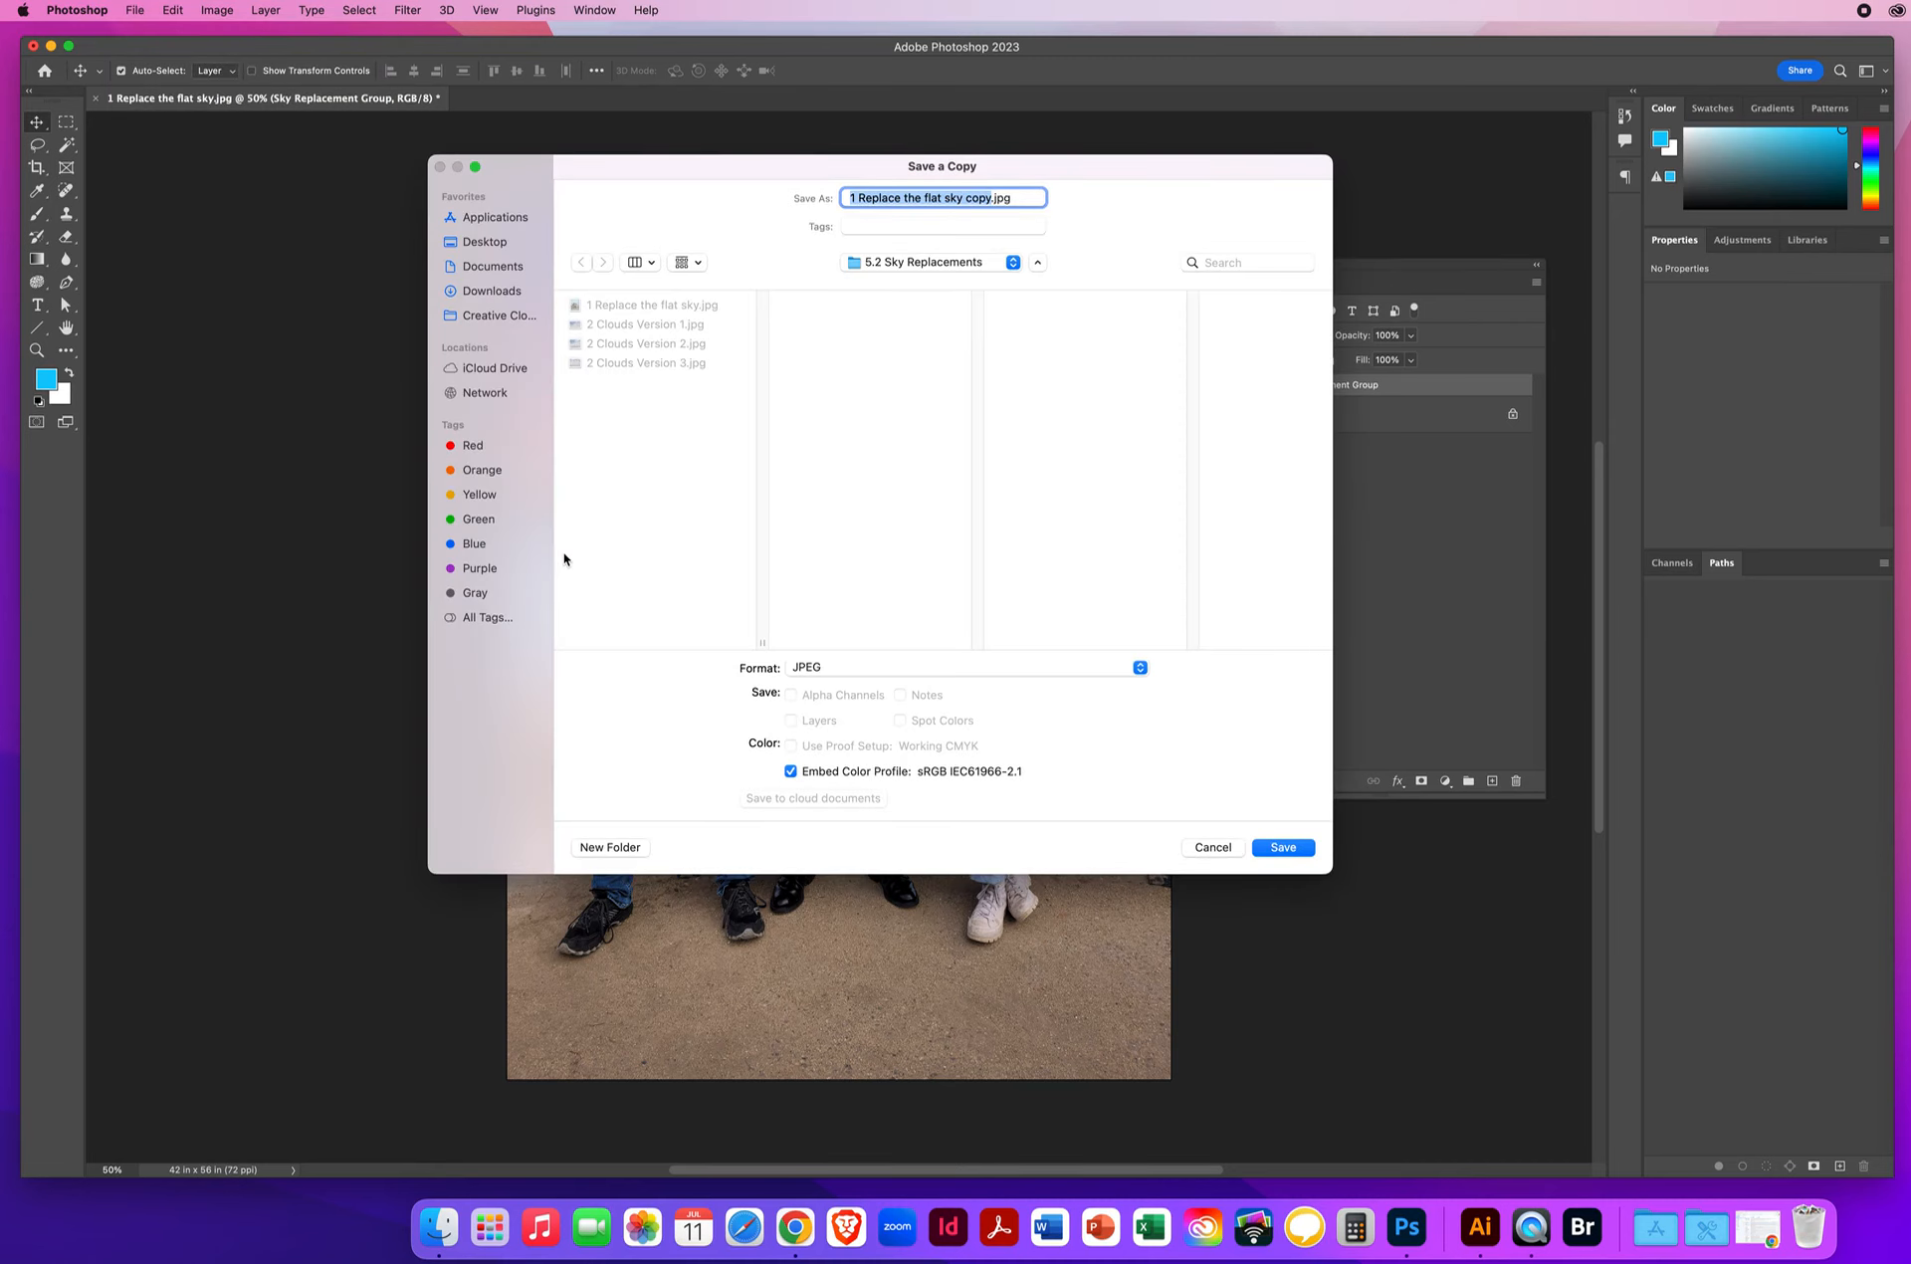
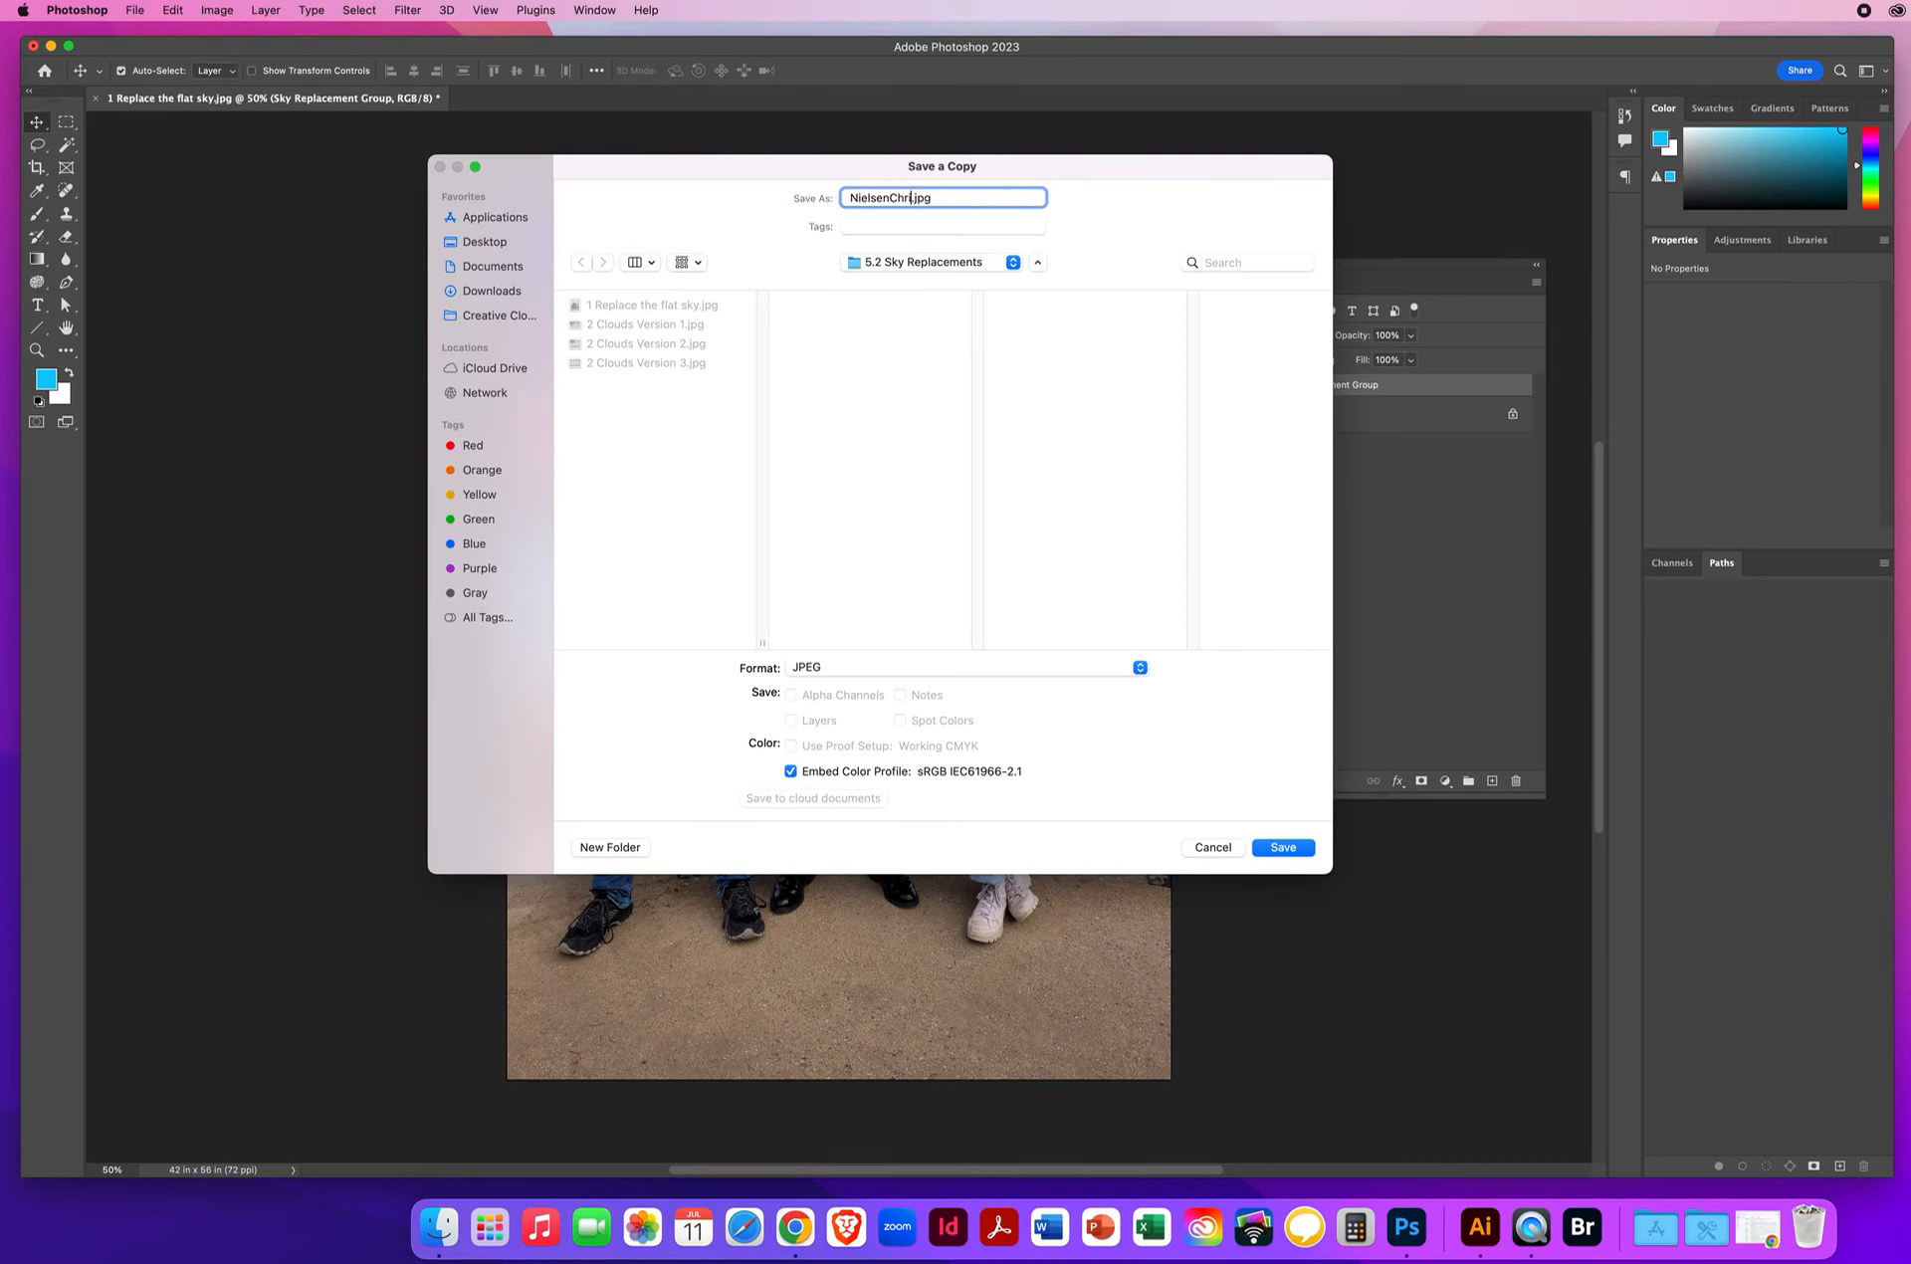
pyautogui.write('SkyReplace')
pyautogui.click(475, 243)
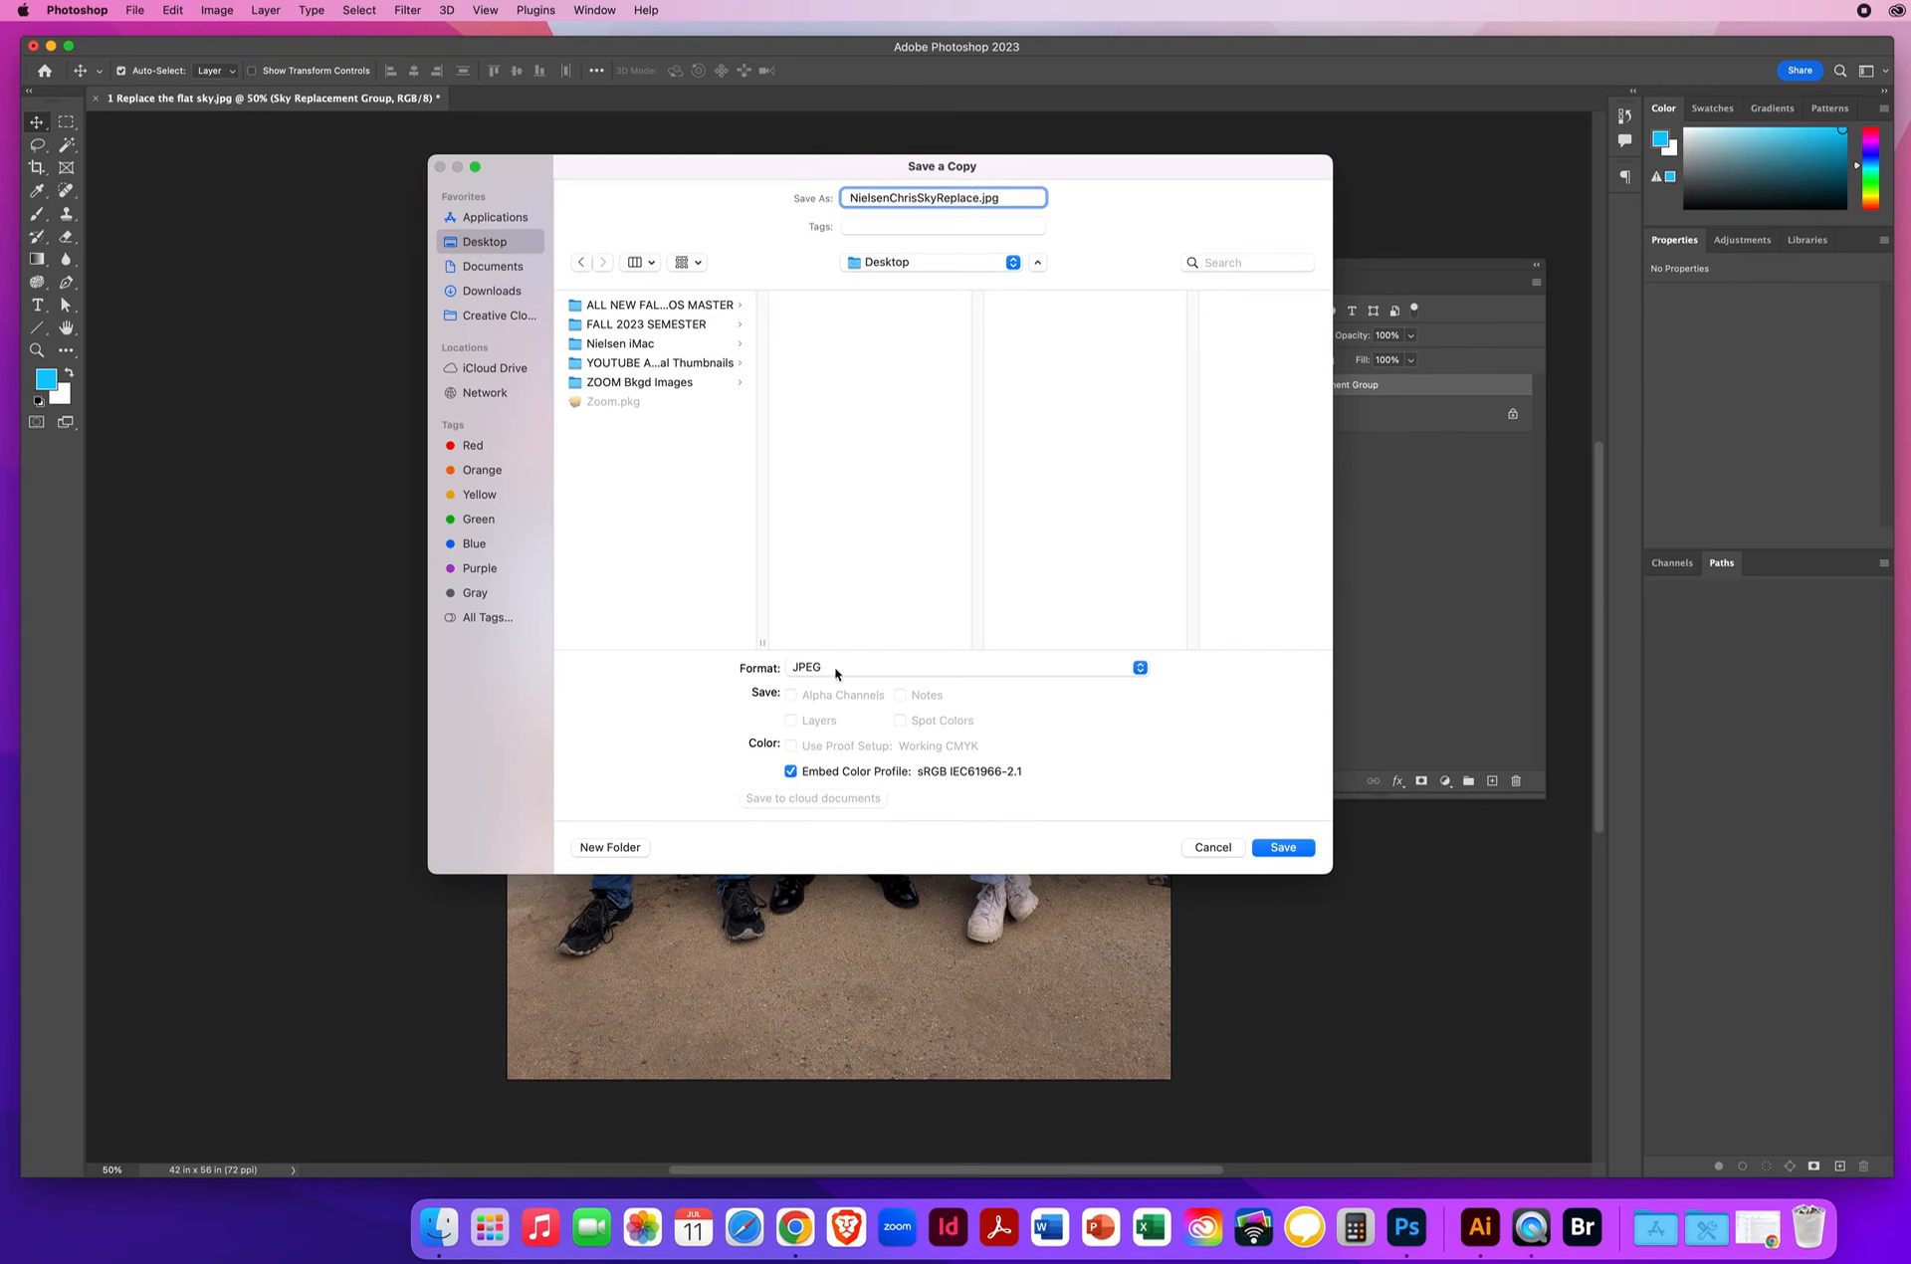
pyautogui.click(1276, 847)
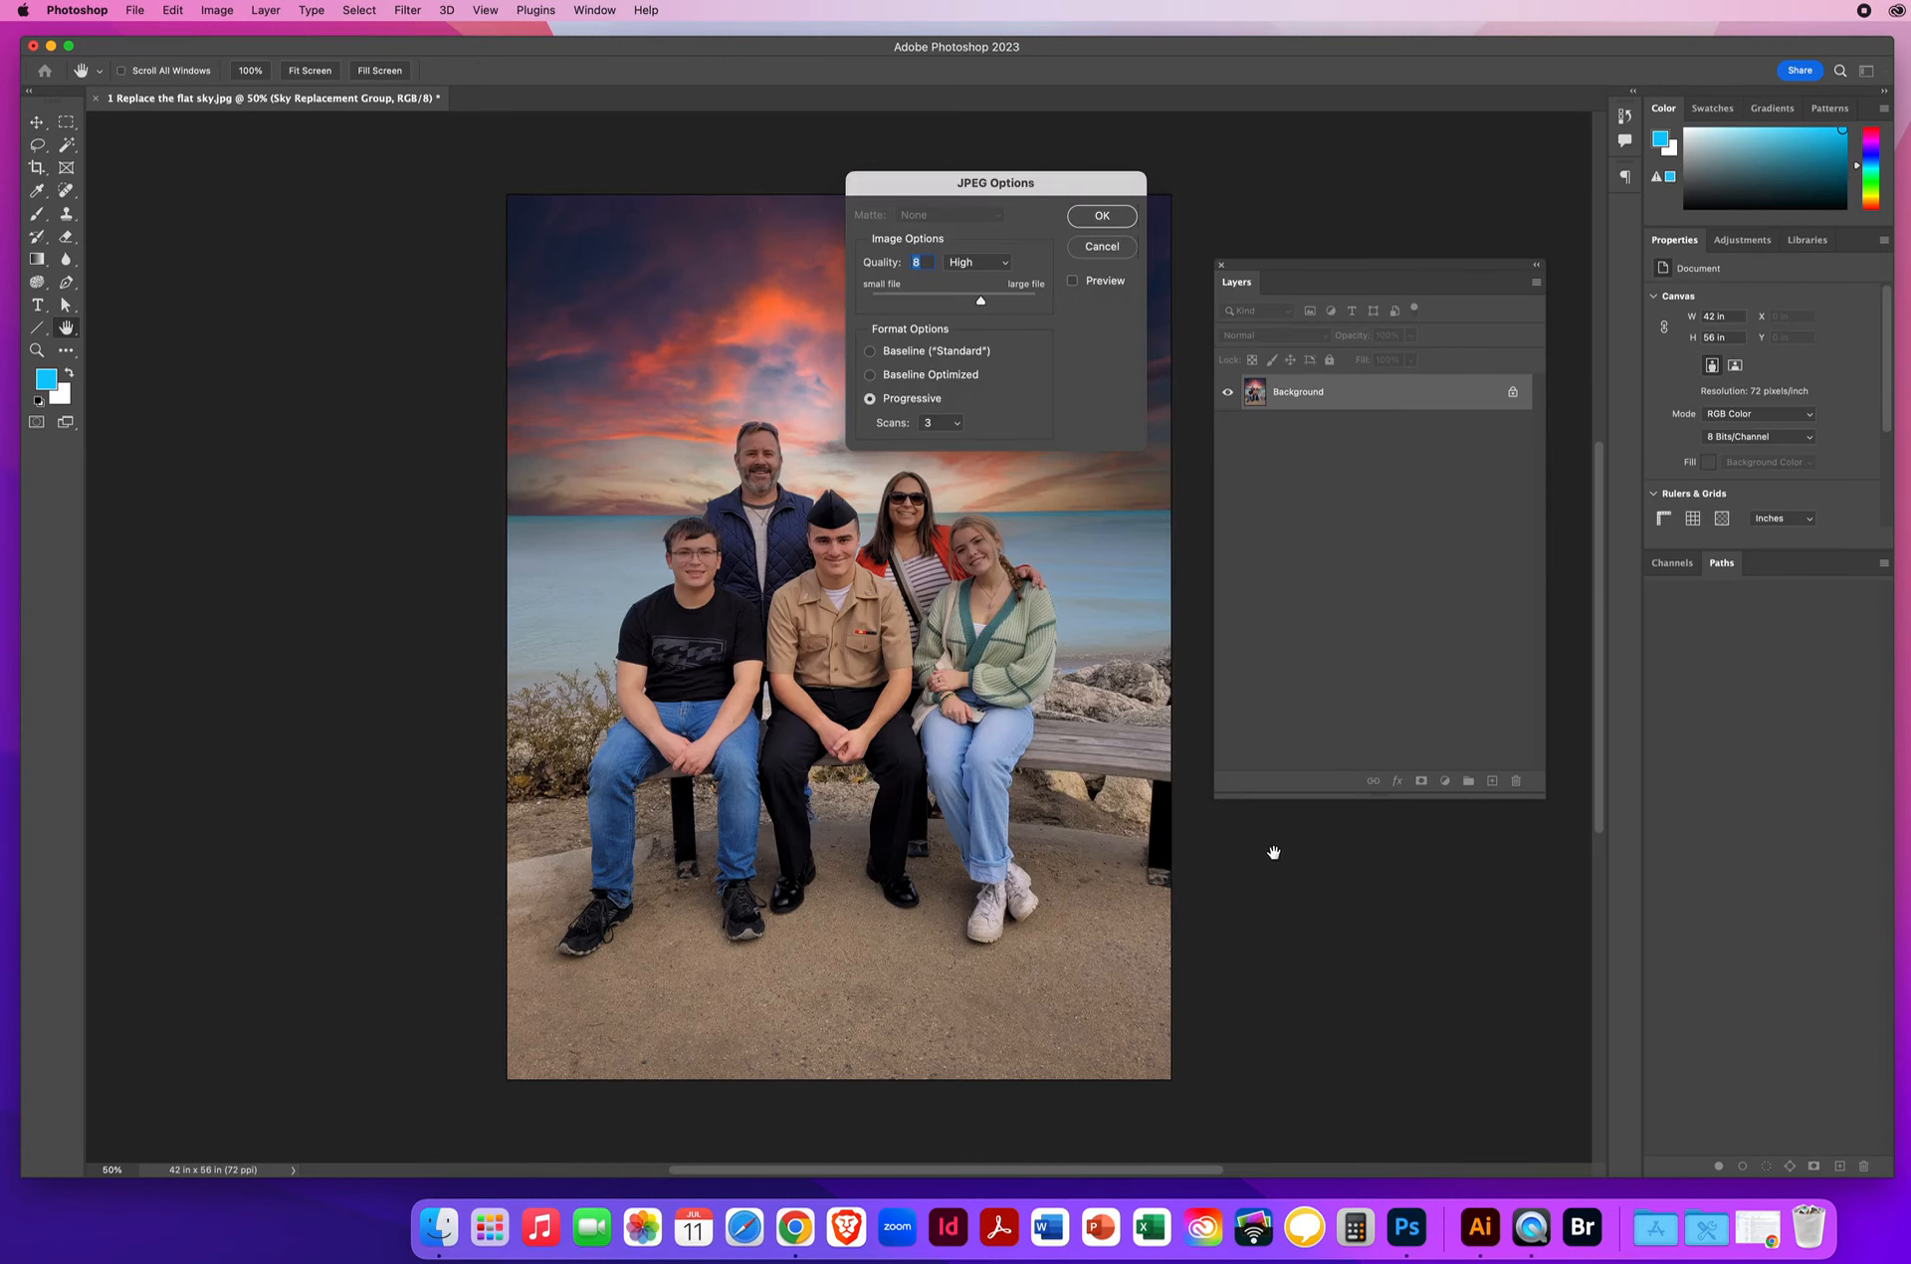
pyautogui.click(1077, 221)
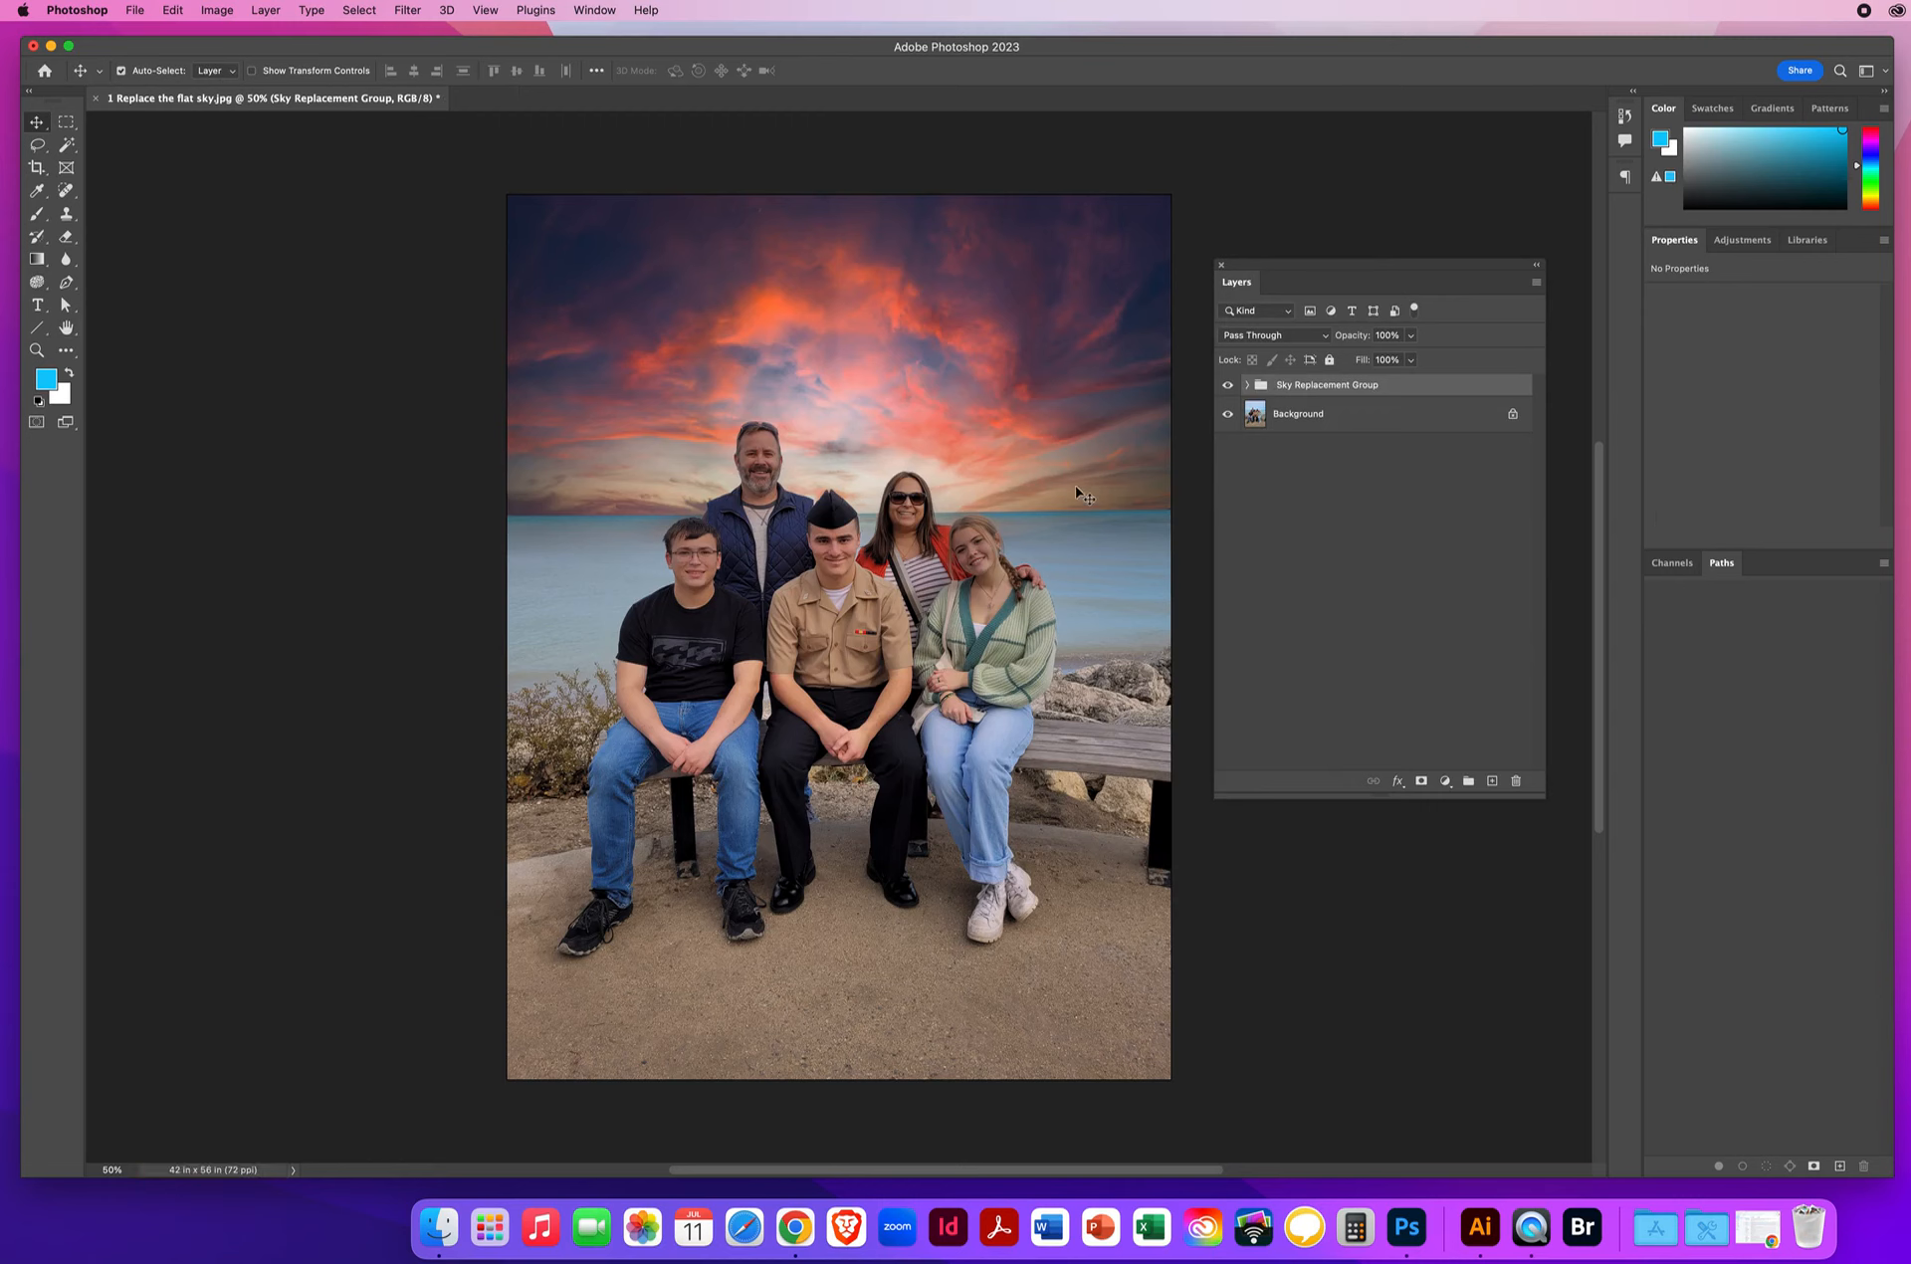